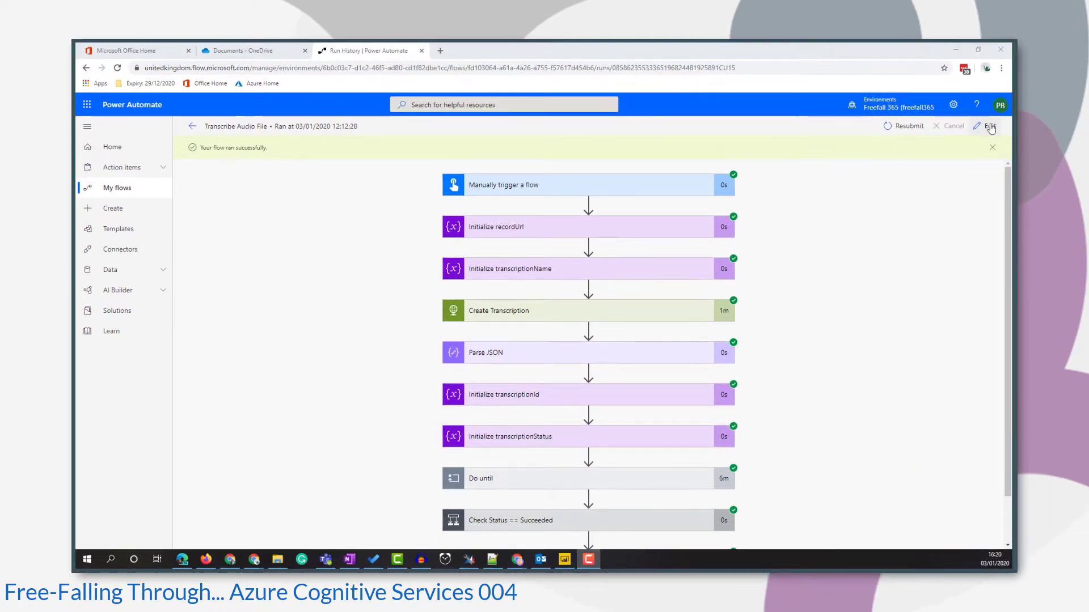
# - Edit the flow, expand Check Status, Do until and Parse the Transcription, then choose Generate from sample
pyautogui.click(906, 159)
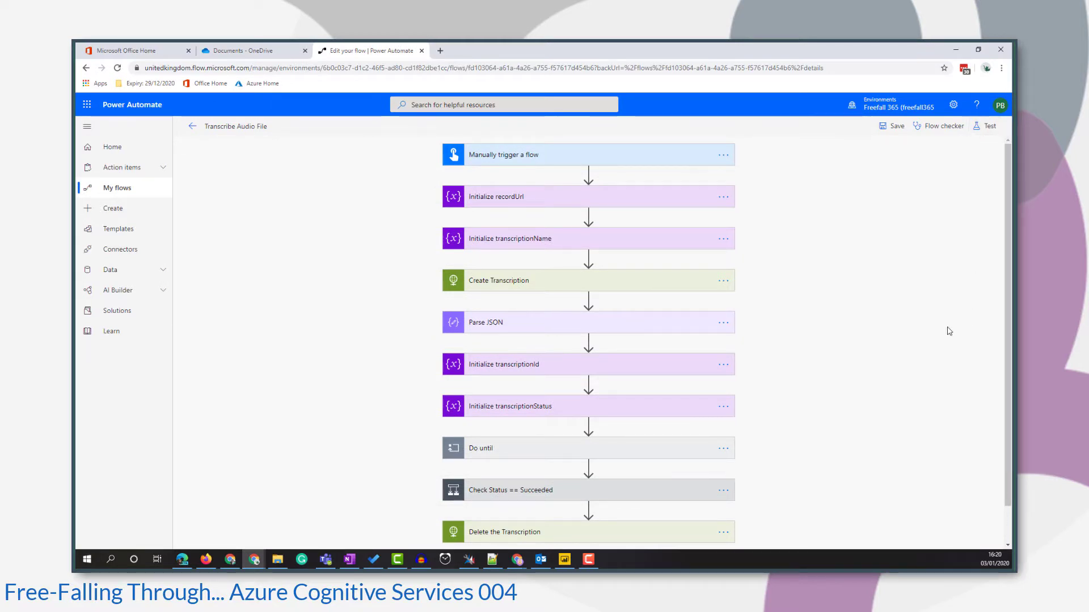
pyautogui.scroll(-2, 887, 359)
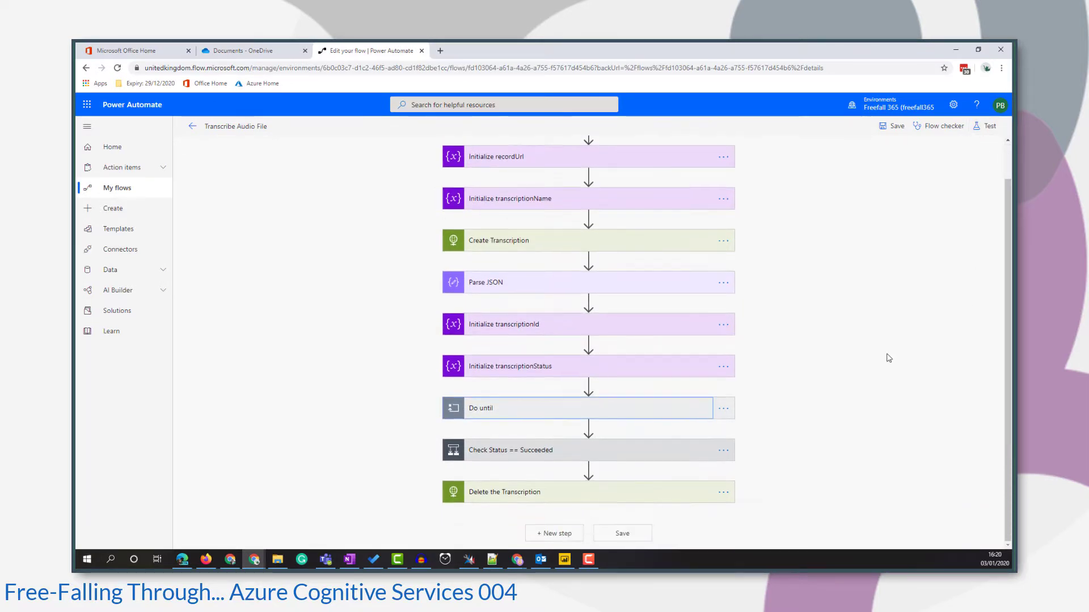
pyautogui.click(564, 454)
pyautogui.scroll(-2, 895, 418)
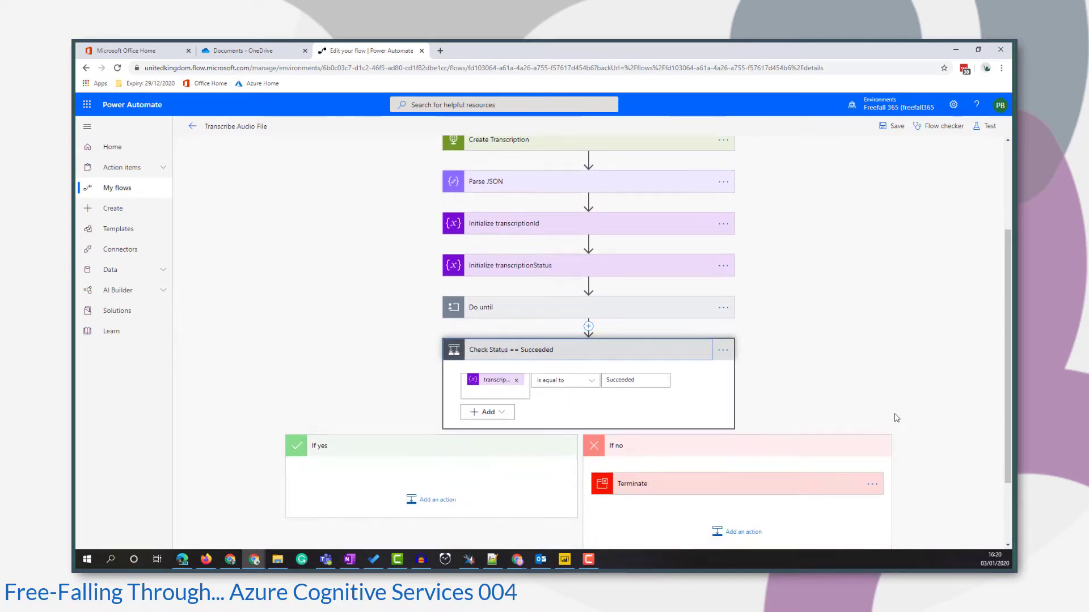
pyautogui.scroll(-2, 897, 418)
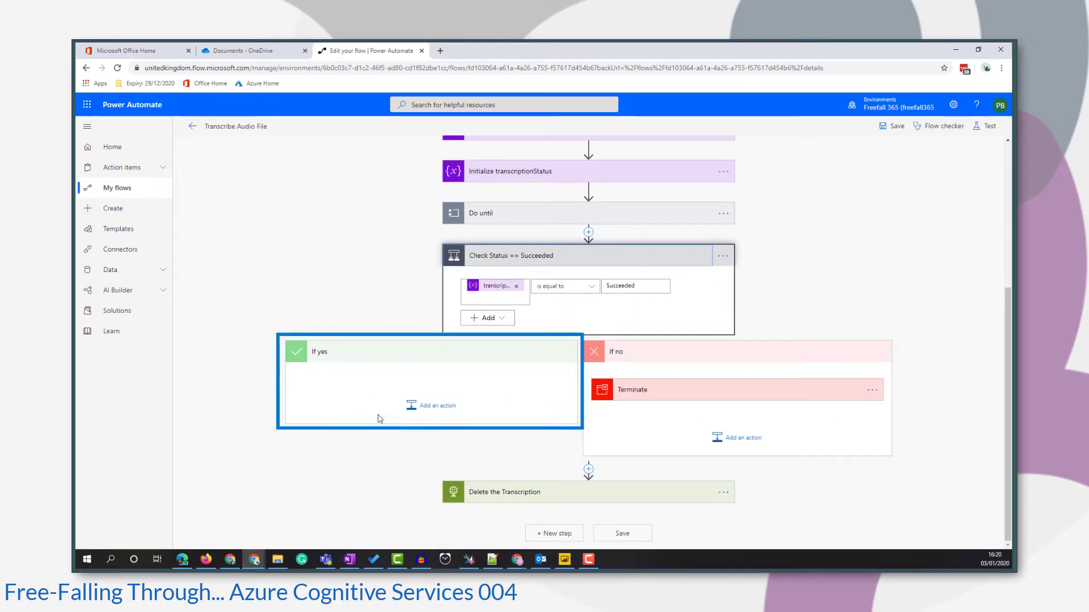
pyautogui.click(645, 215)
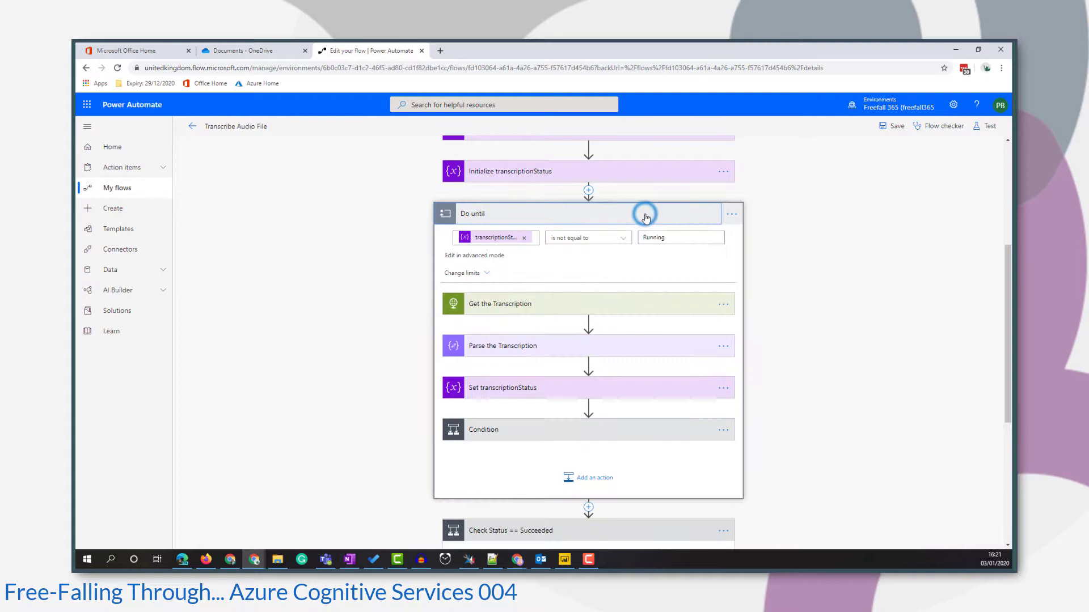
pyautogui.click(535, 352)
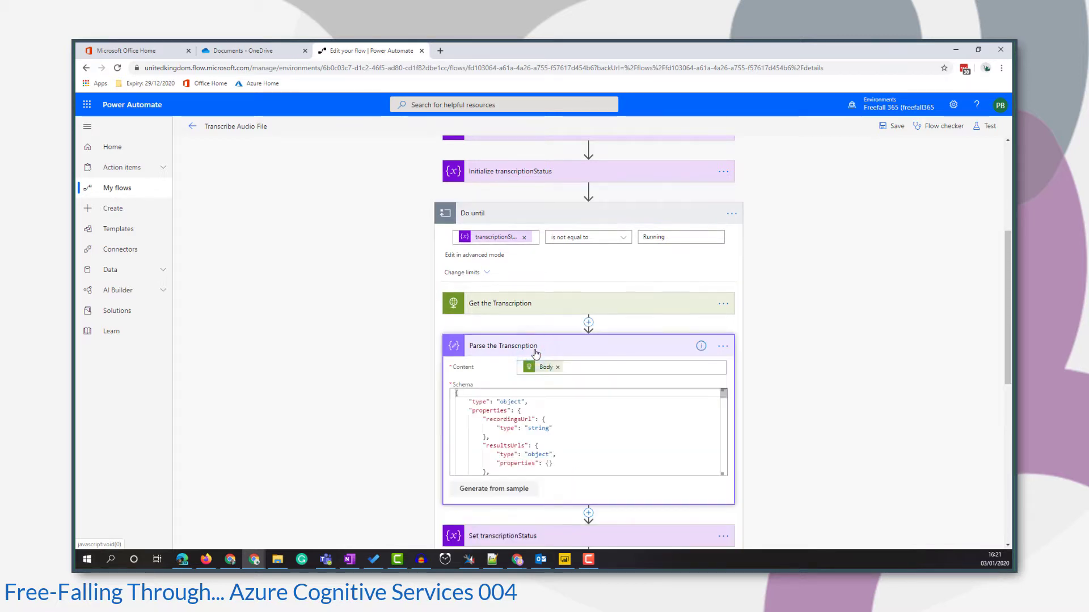
pyautogui.click(493, 492)
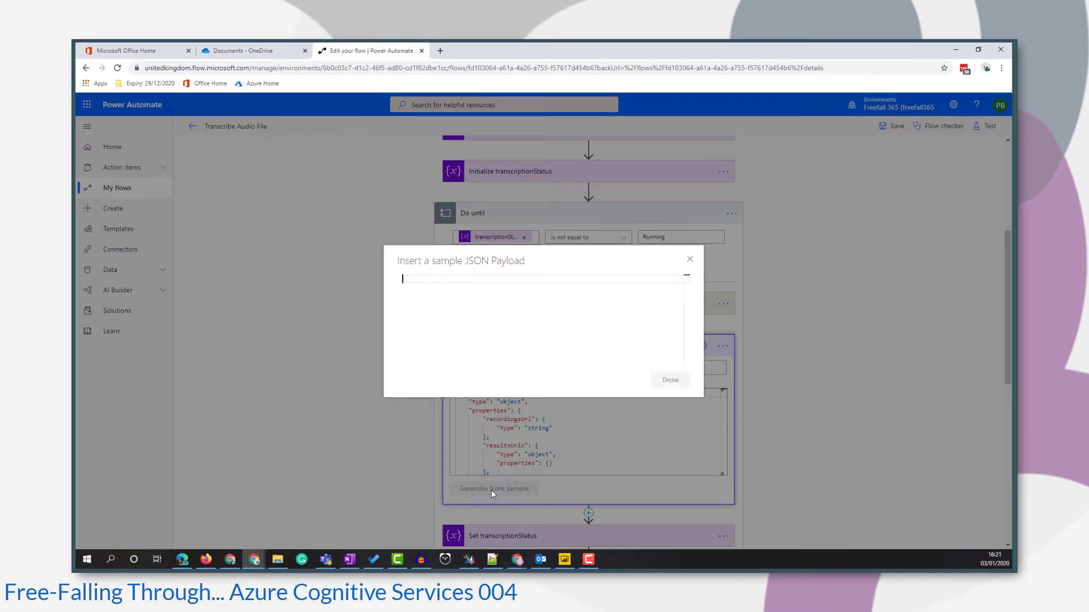
# - Copy the whole transcription JSON from Notepad++ into the sample JSON payload box
pyautogui.click(493, 560)
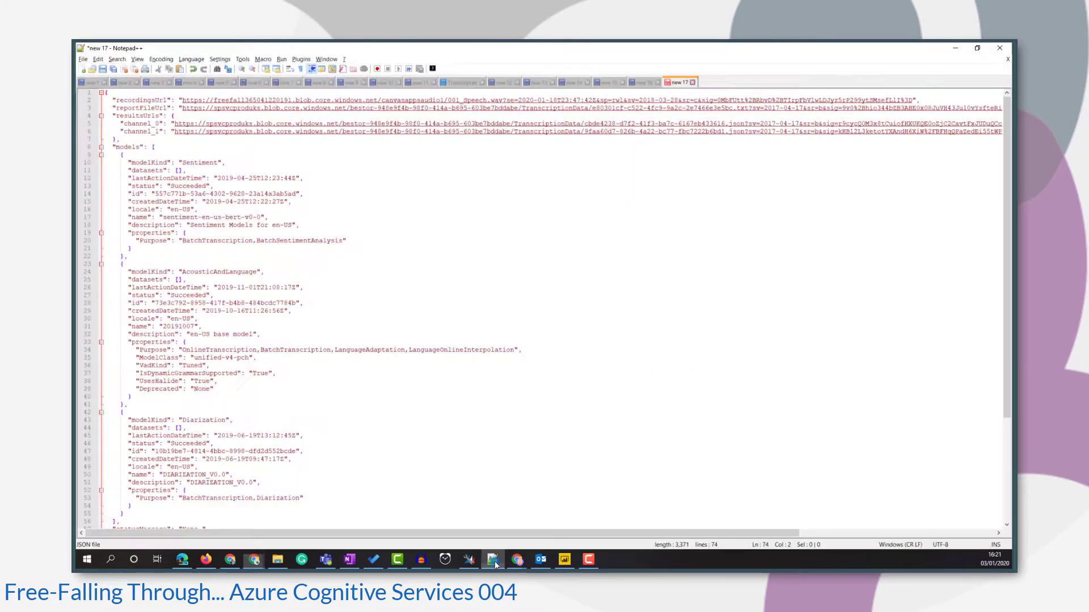
pyautogui.click(581, 360)
pyautogui.hotkey('ctrl', 'a')
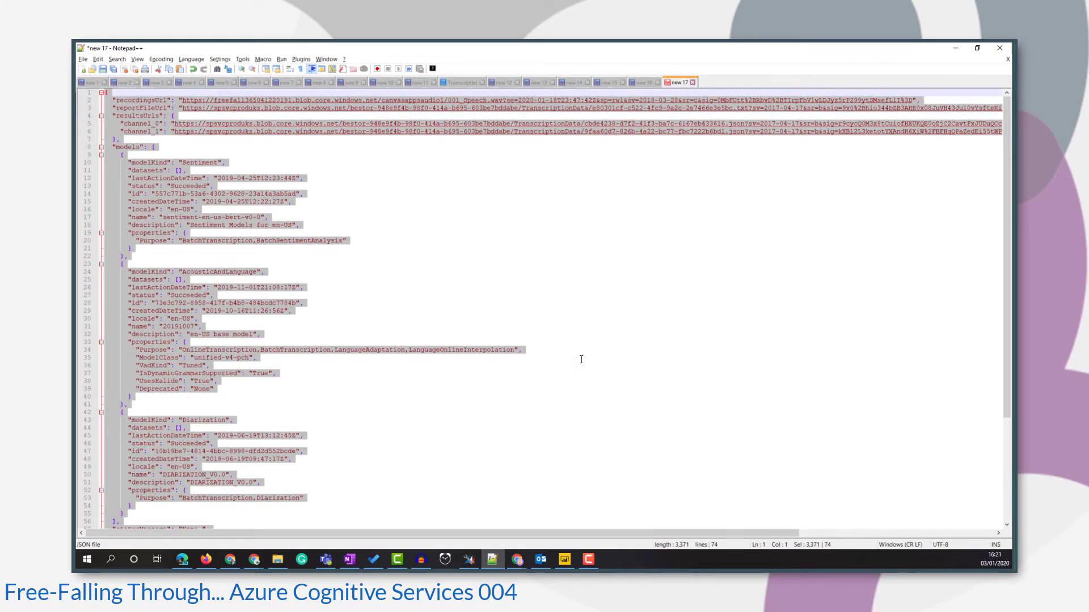
pyautogui.hotkey('ctrl', 'c')
pyautogui.hotkey('alt', 'Tab')
pyautogui.hotkey('ctrl', 'v')
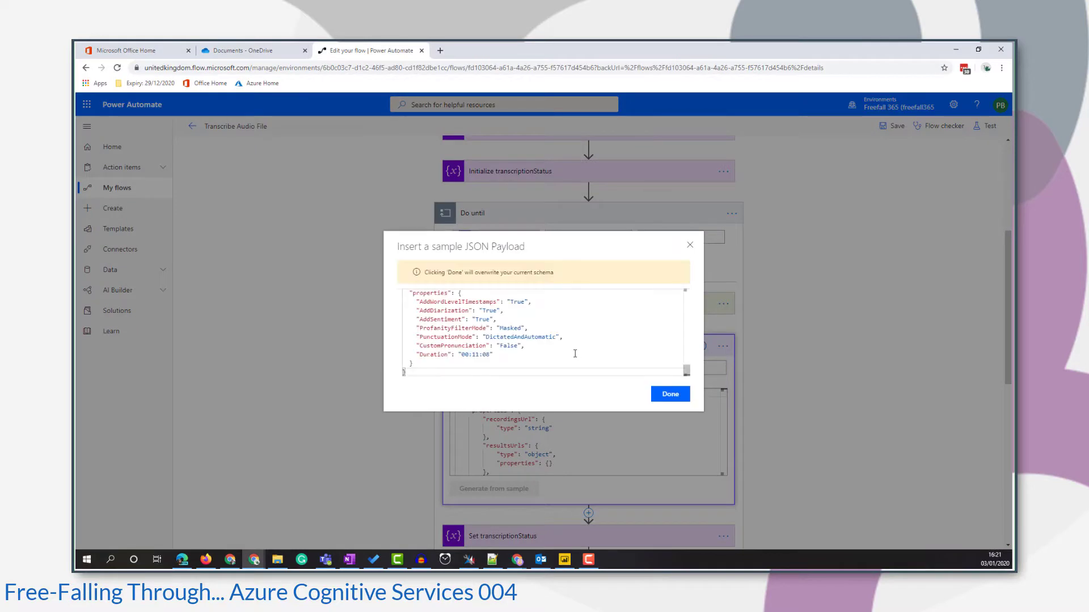
# - Confirm the sample to regenerate the schema, collapse Parse the Transcription, and scroll to If yes
pyautogui.click(670, 395)
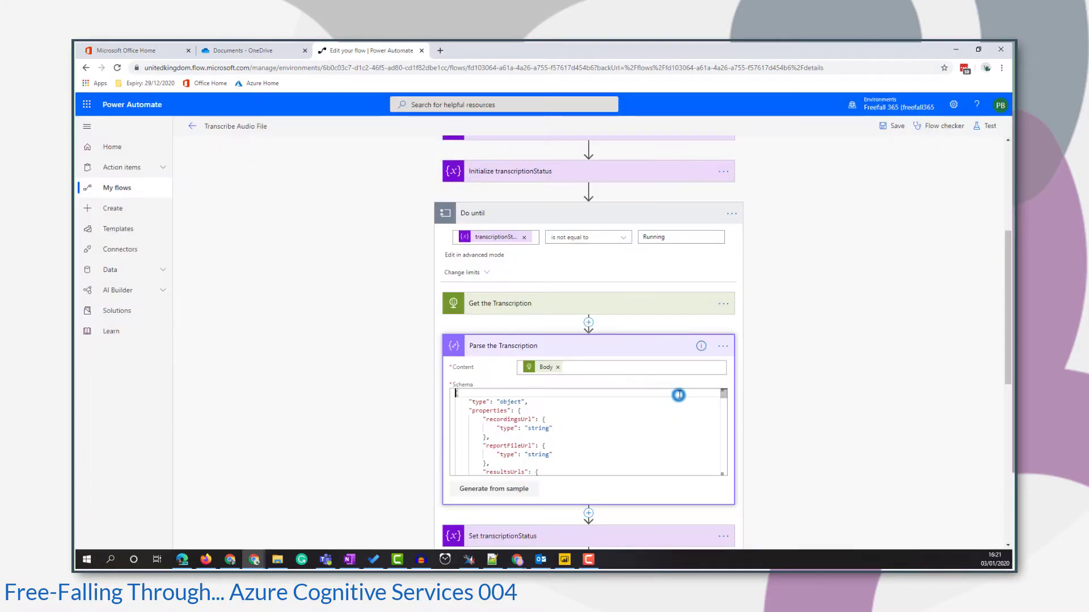
pyautogui.click(672, 349)
pyautogui.scroll(-1, 837, 366)
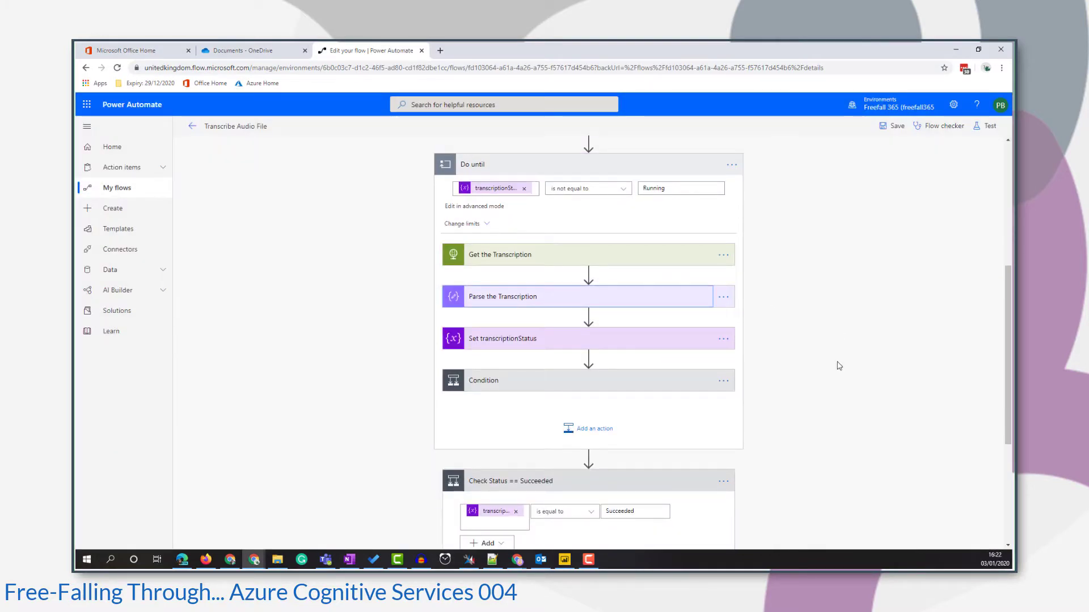
pyautogui.scroll(-4, 838, 365)
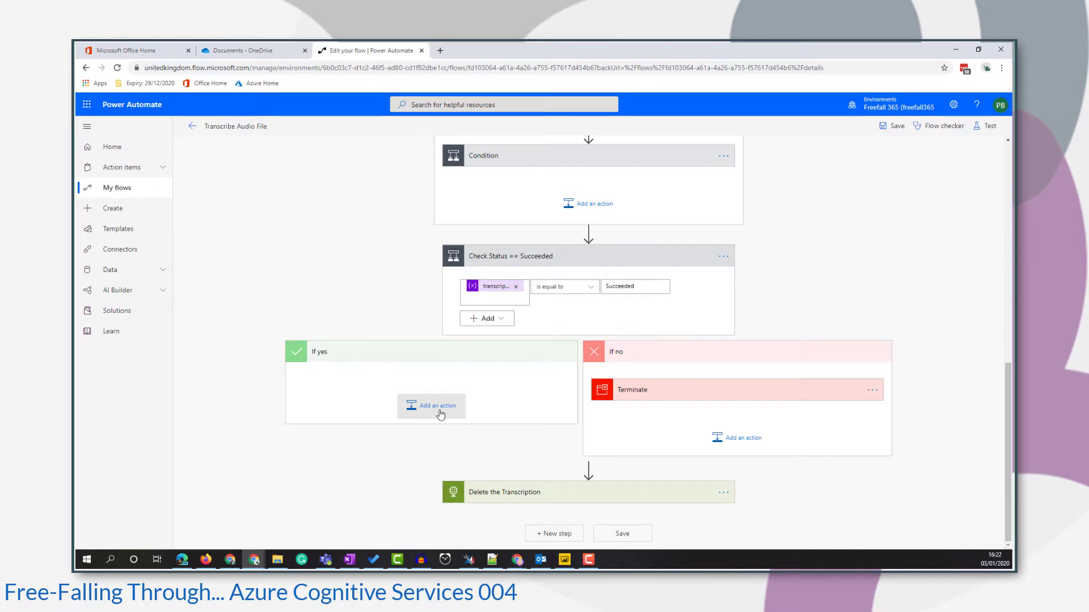
# - Add an HTTP action in the If yes branch using method GET and channel_0 as URI
pyautogui.click(440, 414)
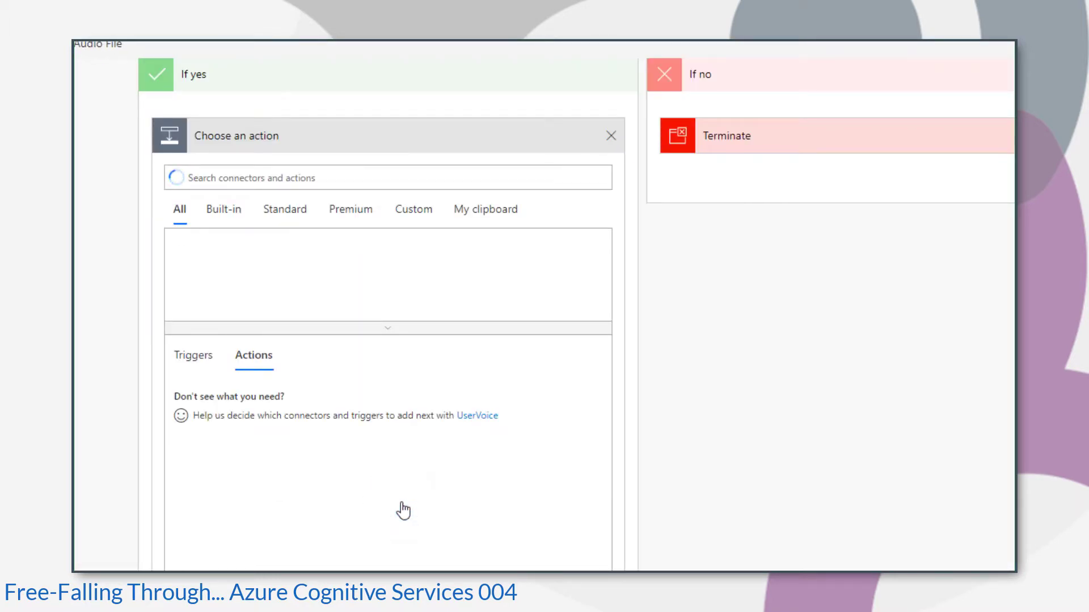
pyautogui.click(271, 179)
pyautogui.write('http')
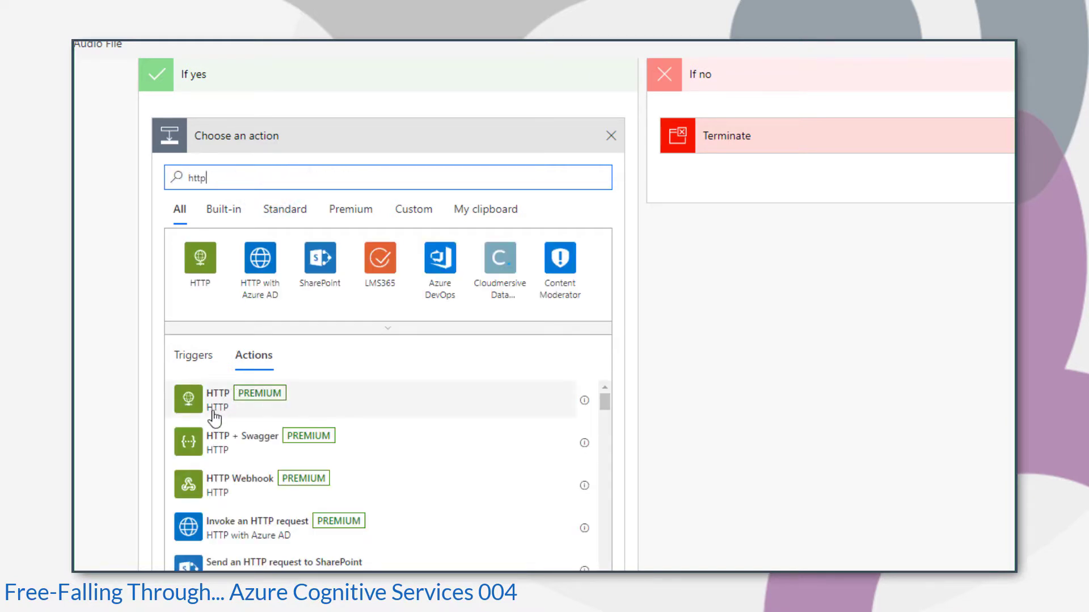
pyautogui.click(214, 415)
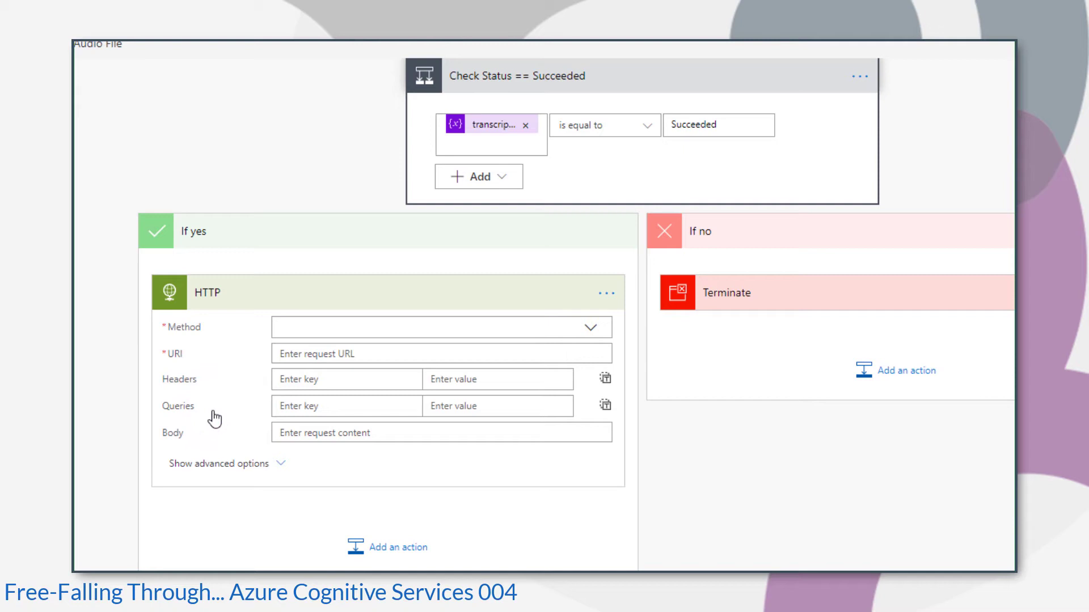
pyautogui.click(591, 329)
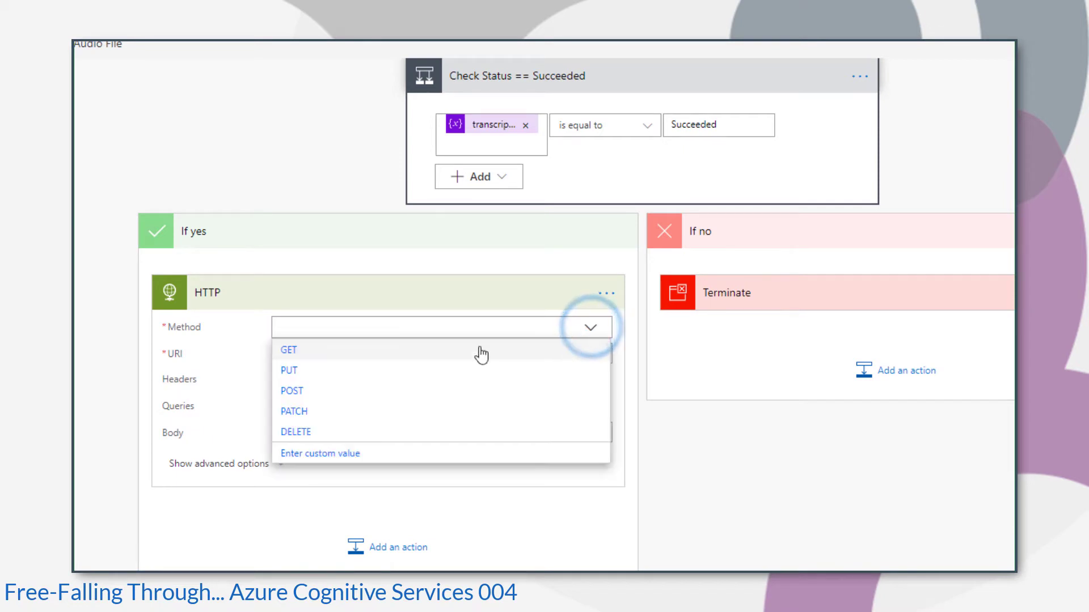
pyautogui.click(367, 353)
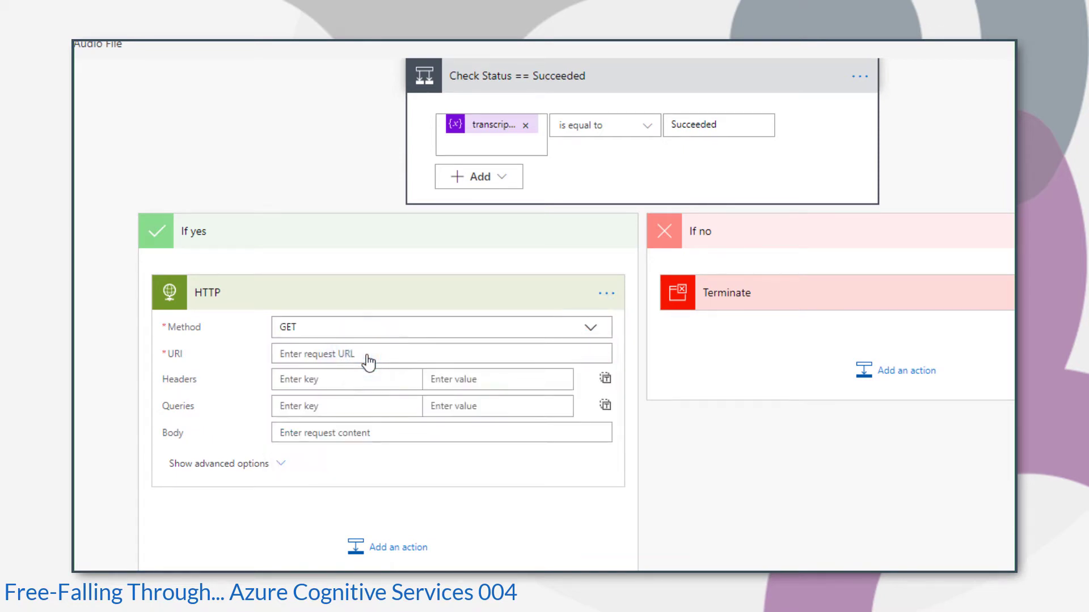
pyautogui.click(367, 356)
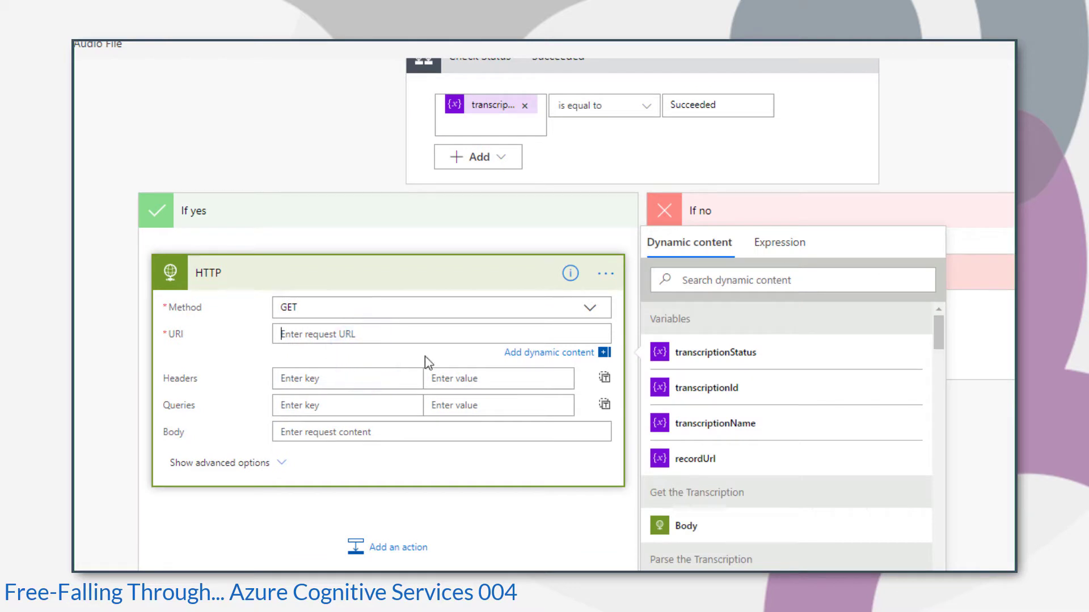
pyautogui.scroll(-5, 795, 425)
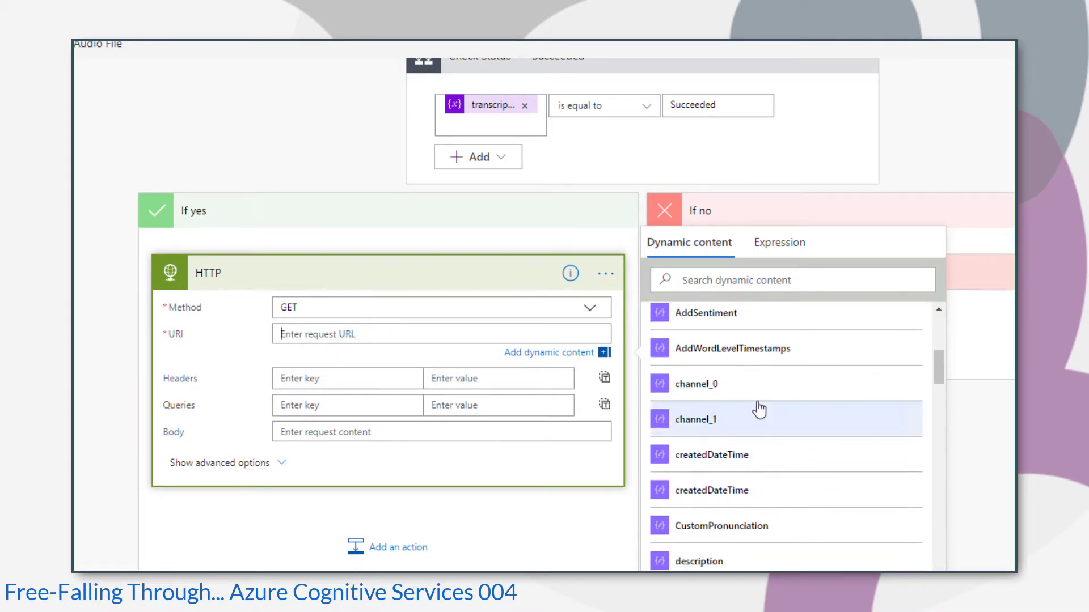
pyautogui.click(705, 387)
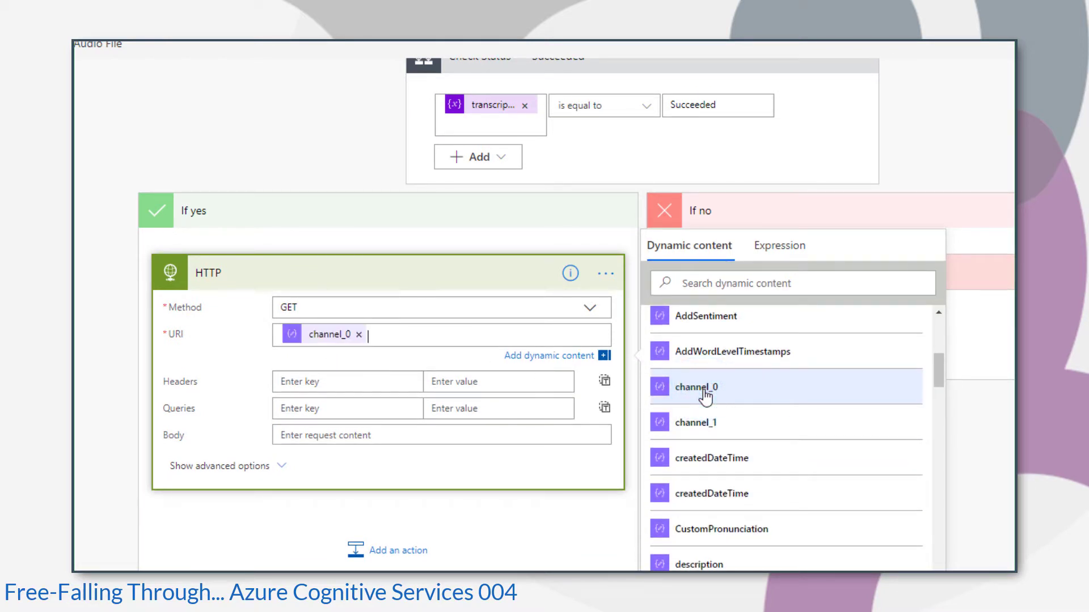
# - Rename the HTTP step to Get the Audio File and save the flow
pyautogui.click(607, 290)
pyautogui.click(657, 318)
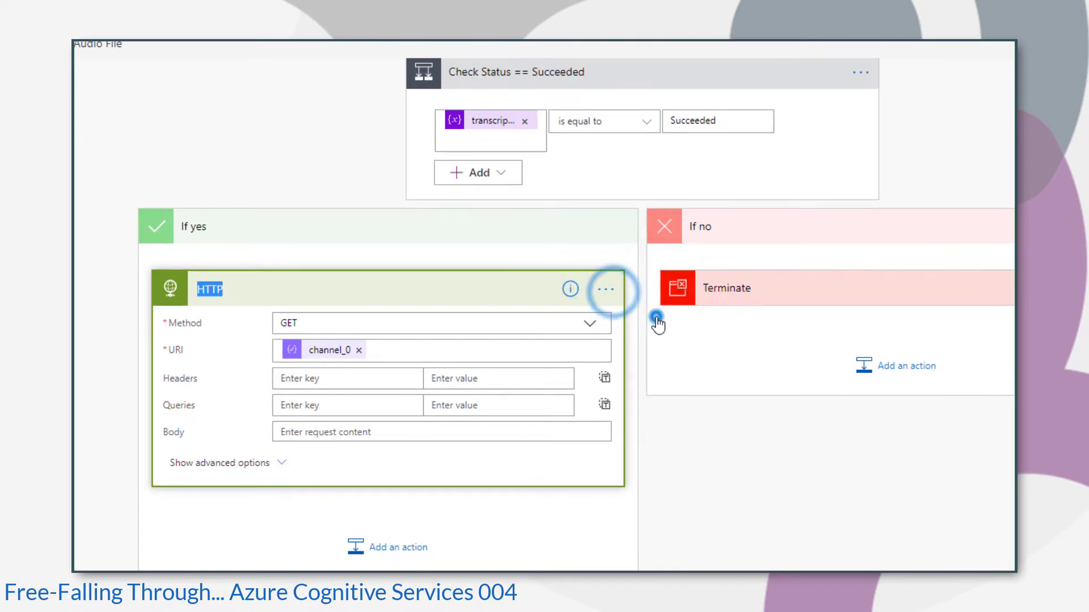
pyautogui.hotkey('ctrl', 'v')
pyautogui.hotkey('ctrl', 's')
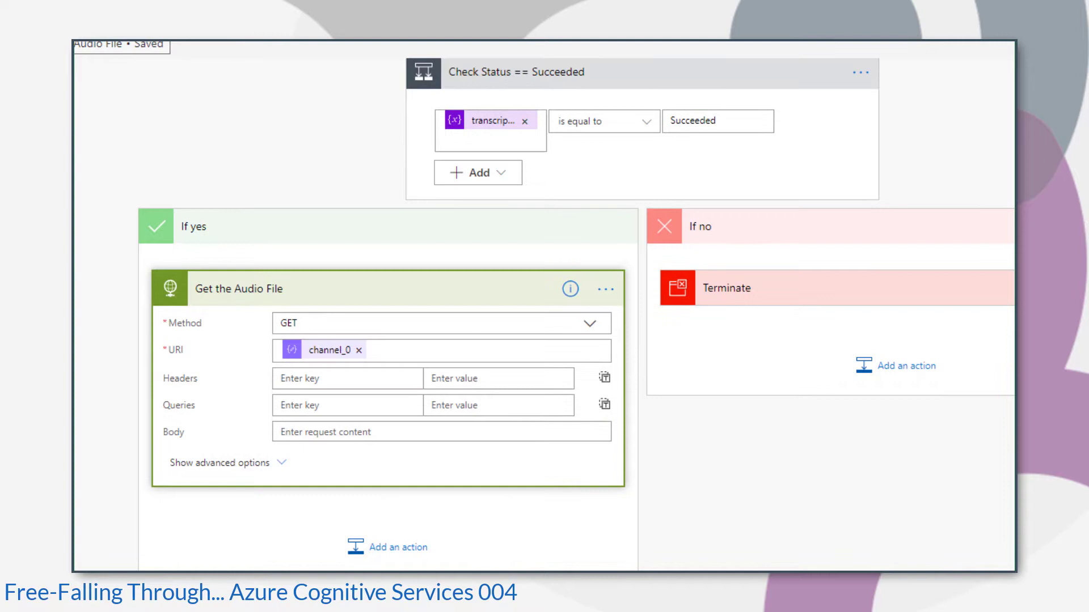
# - Run a manual test of the flow using I'll perform the trigger action
pyautogui.click(992, 121)
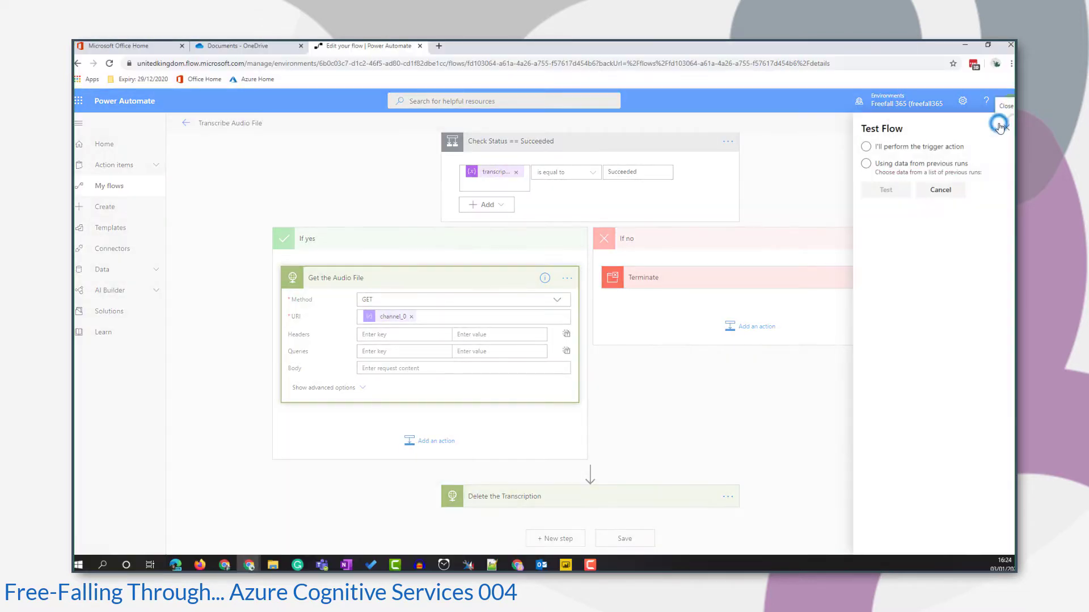
pyautogui.click(866, 147)
pyautogui.click(886, 189)
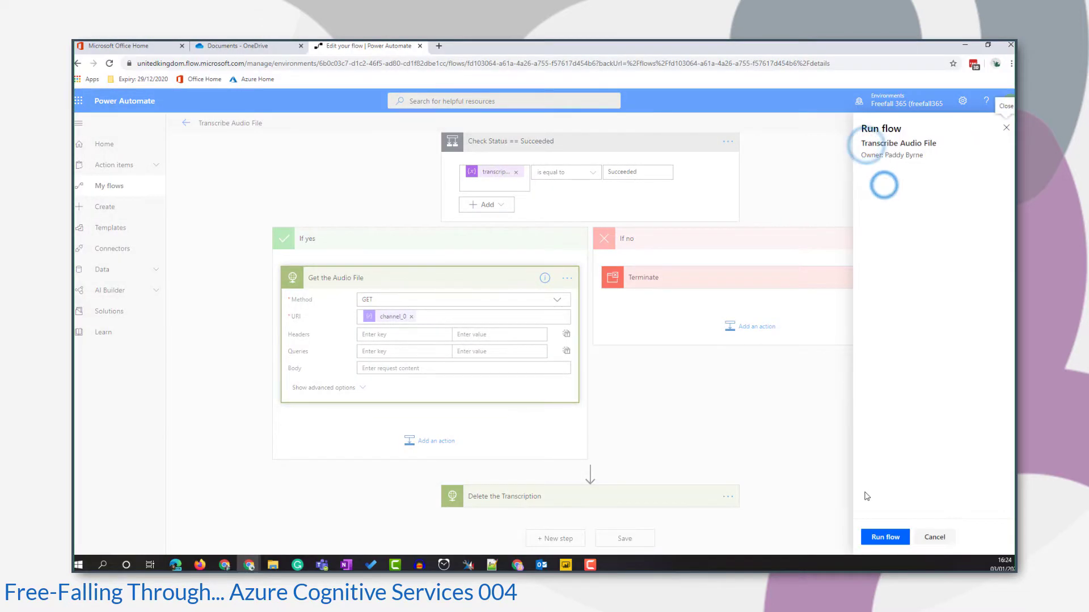
pyautogui.click(876, 537)
pyautogui.click(883, 538)
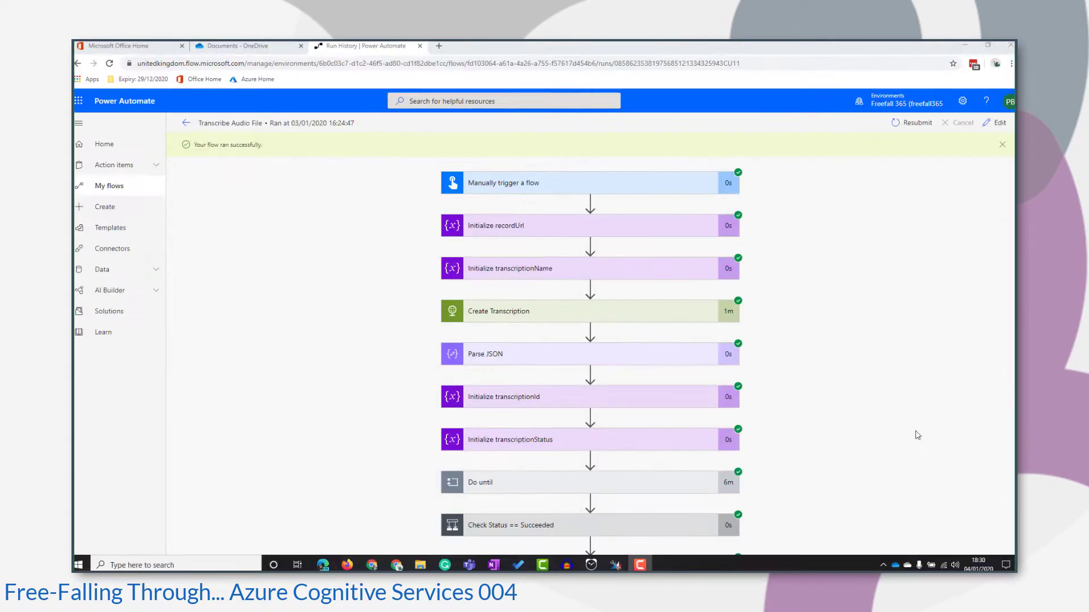
# - Expand the Check Status result and Get the Audio File inputs and outputs in the run
pyautogui.scroll(-1, 917, 435)
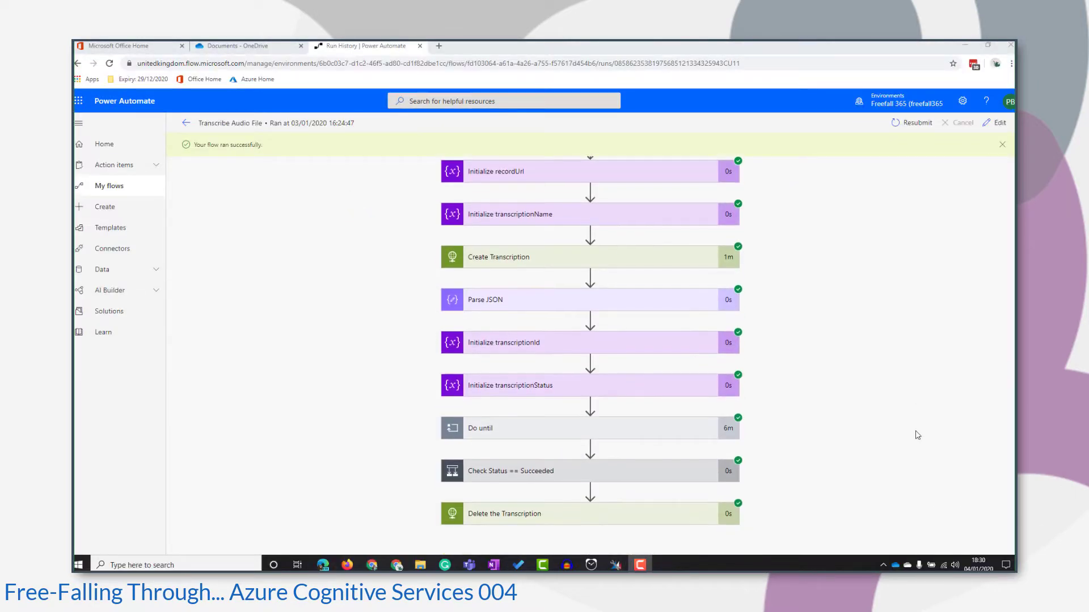
pyautogui.click(533, 476)
pyautogui.scroll(-2, 530, 471)
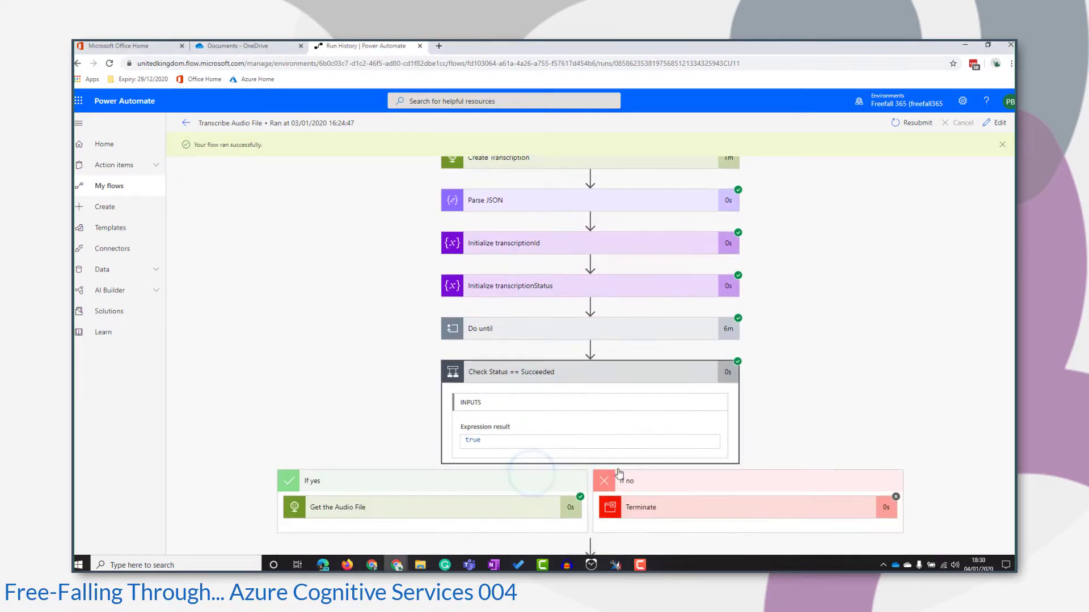
pyautogui.click(418, 450)
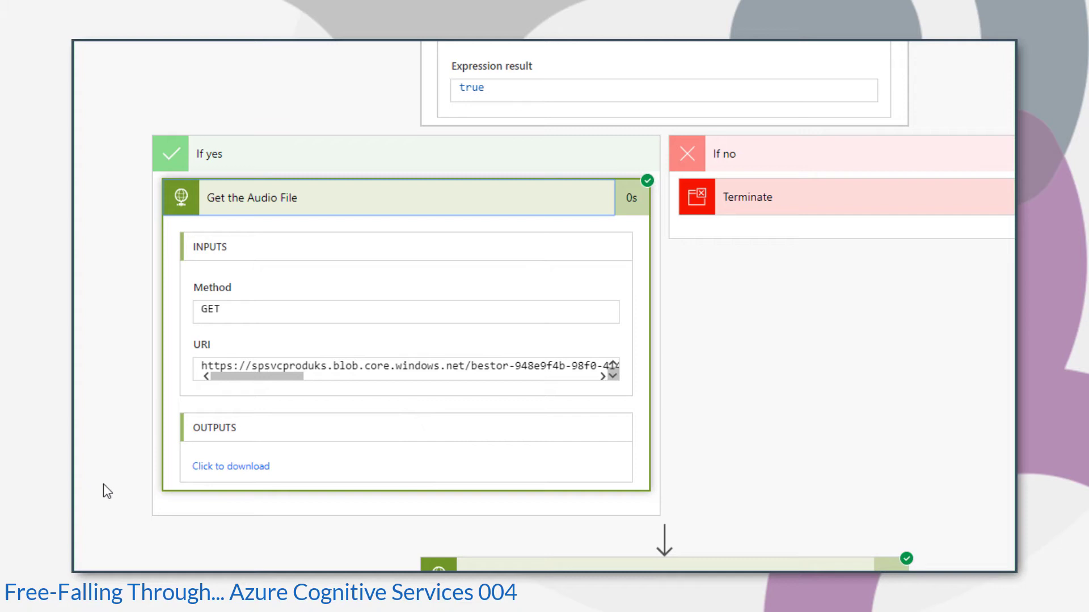
pyautogui.scroll(-1, 172, 521)
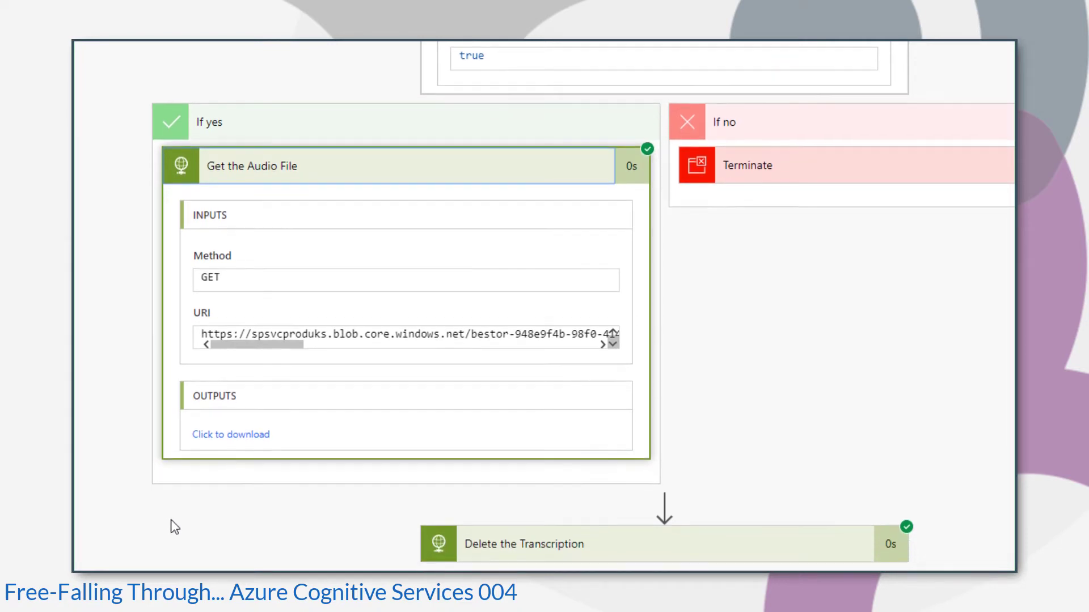
# - Open the Get the Audio File output in its own tab and select all its JSON
pyautogui.click(232, 437)
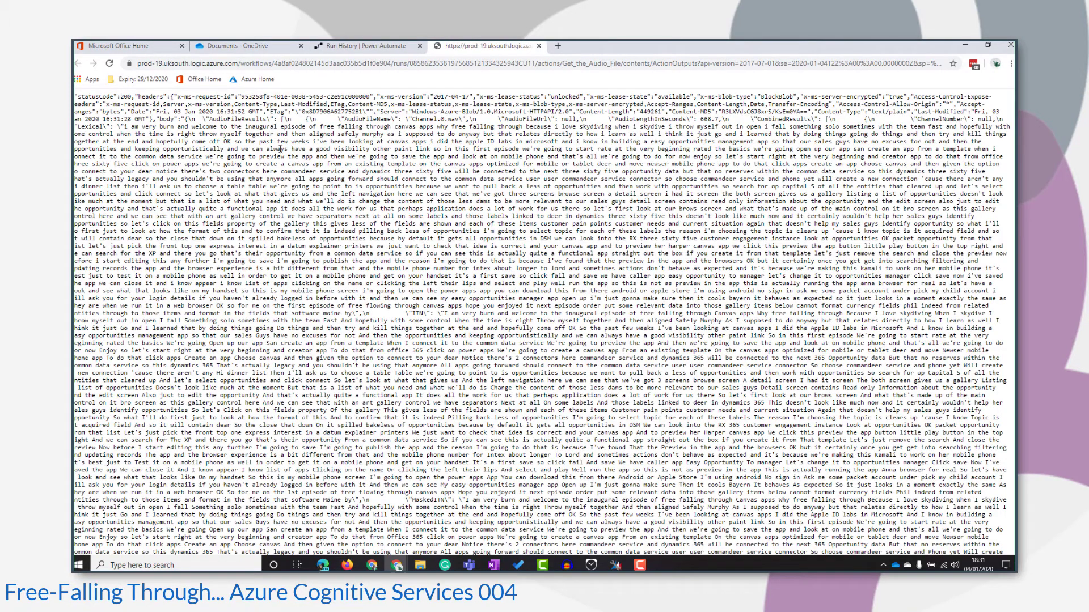
pyautogui.moveTo(280, 149); pyautogui.dragTo(637, 336)
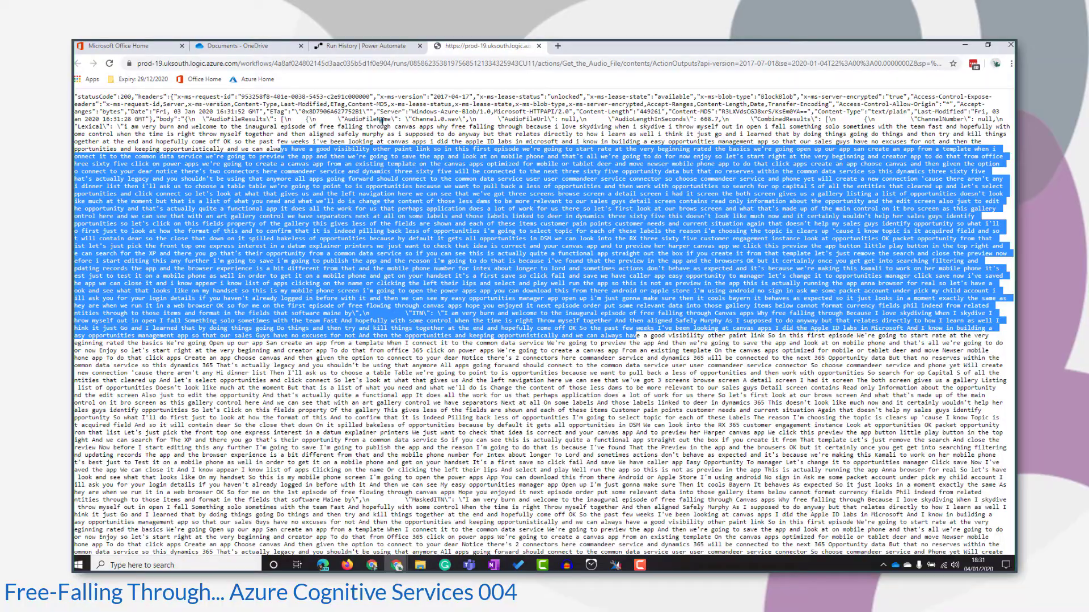
pyautogui.moveTo(382, 121); pyautogui.dragTo(376, 117)
pyautogui.scroll(-12, 492, 477)
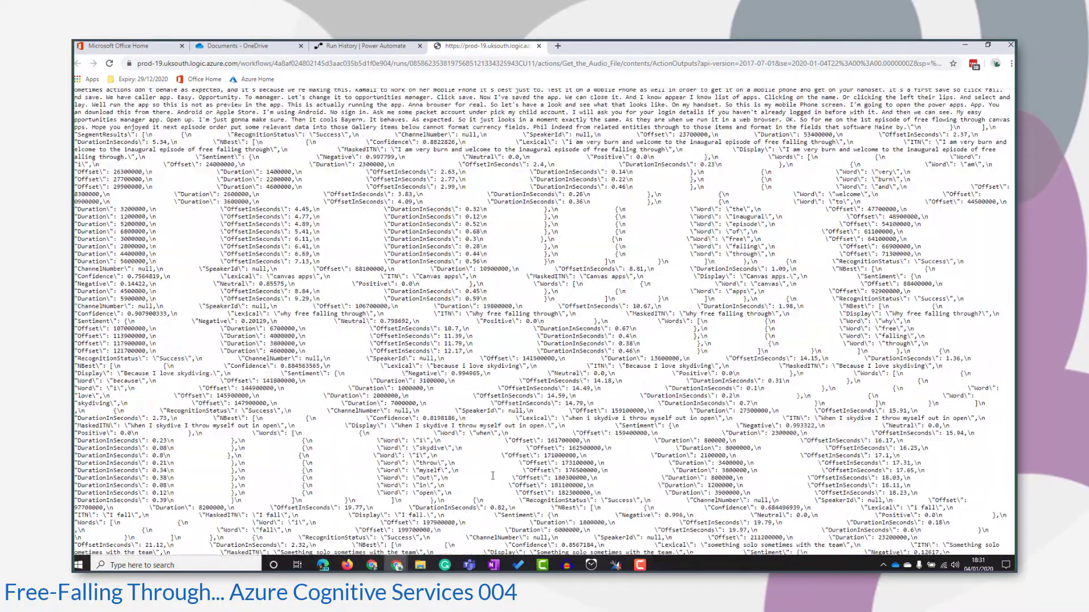
pyautogui.scroll(12, 578, 448)
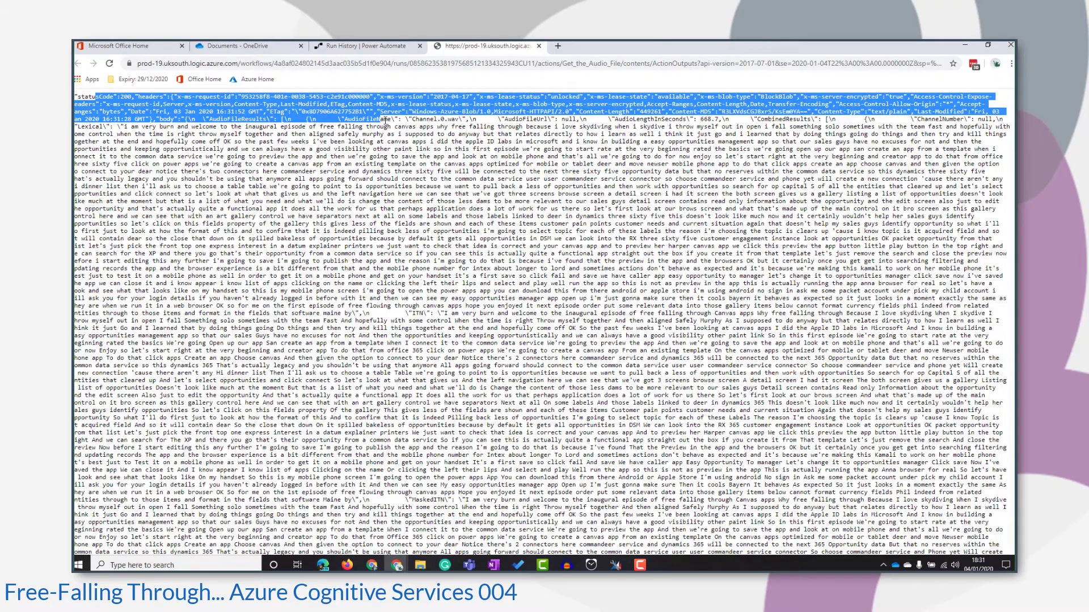
pyautogui.click(385, 121)
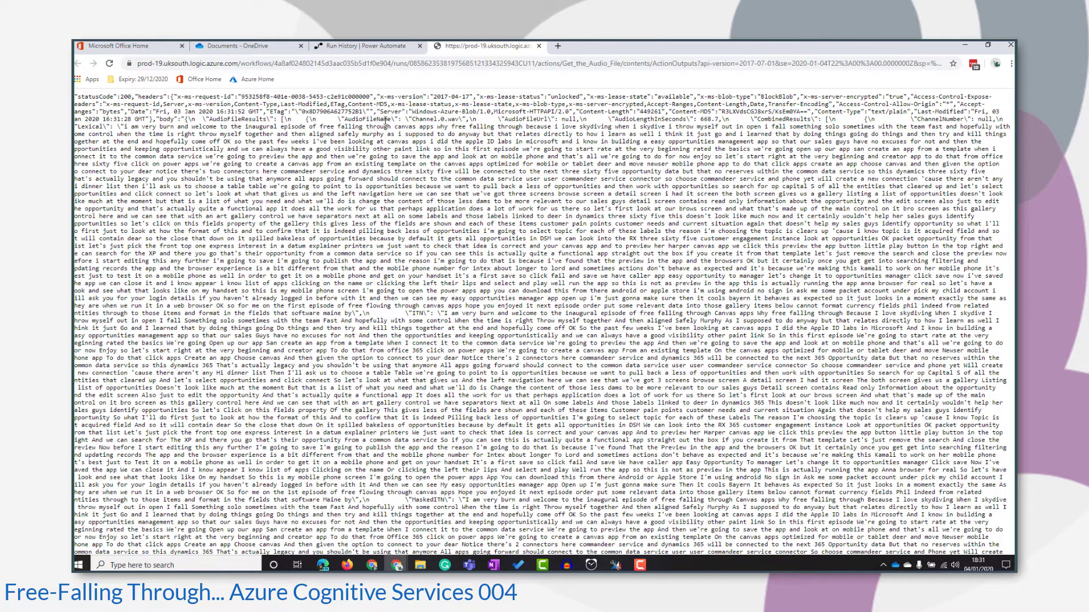
pyautogui.moveTo(74, 96); pyautogui.dragTo(152, 97)
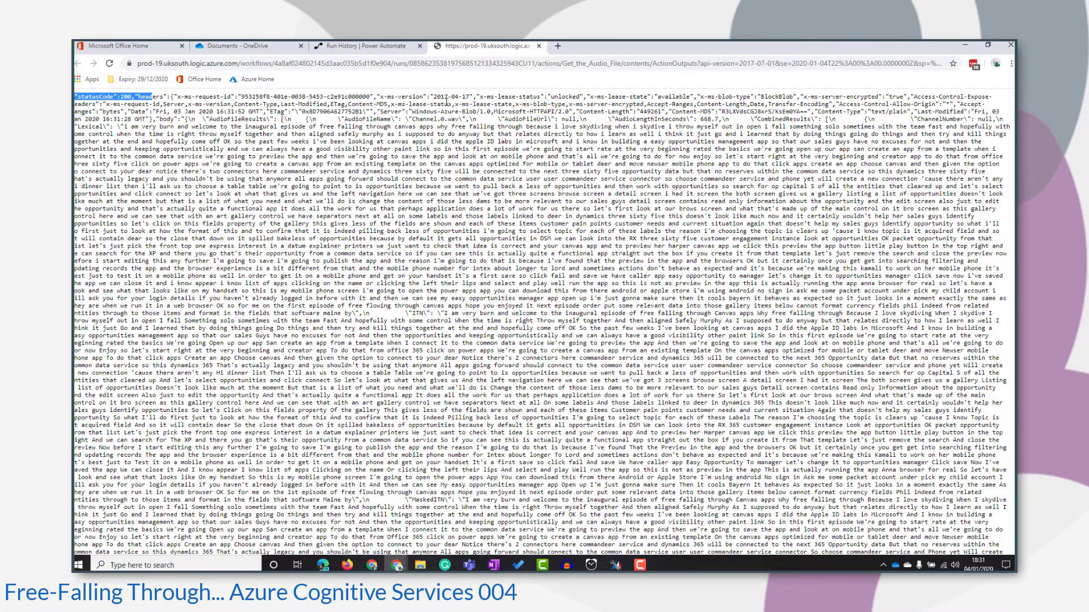
pyautogui.click(410, 95)
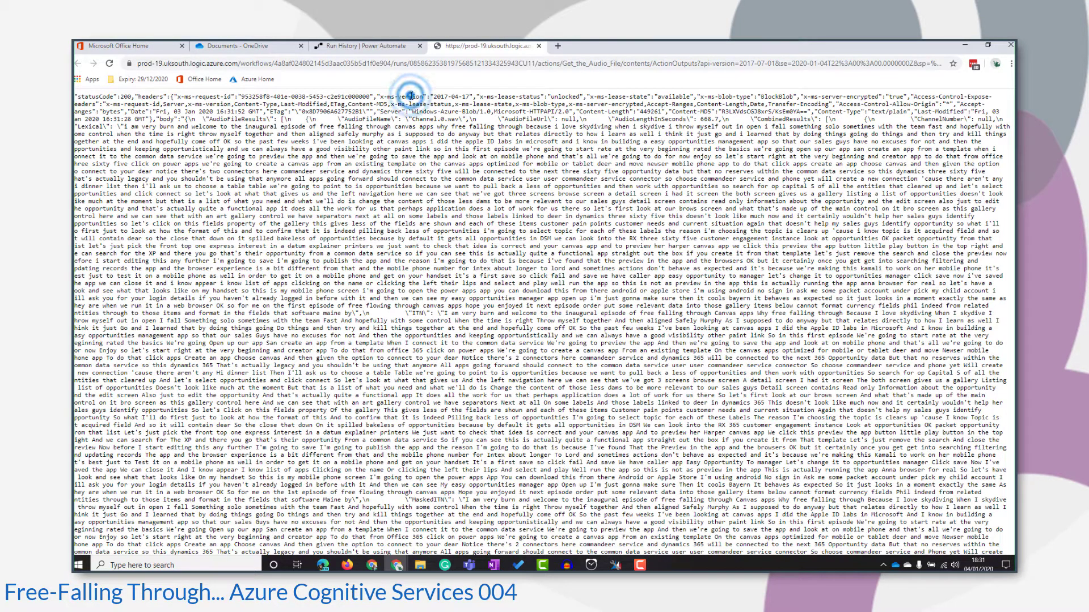
pyautogui.hotkey('ctrl', 'a')
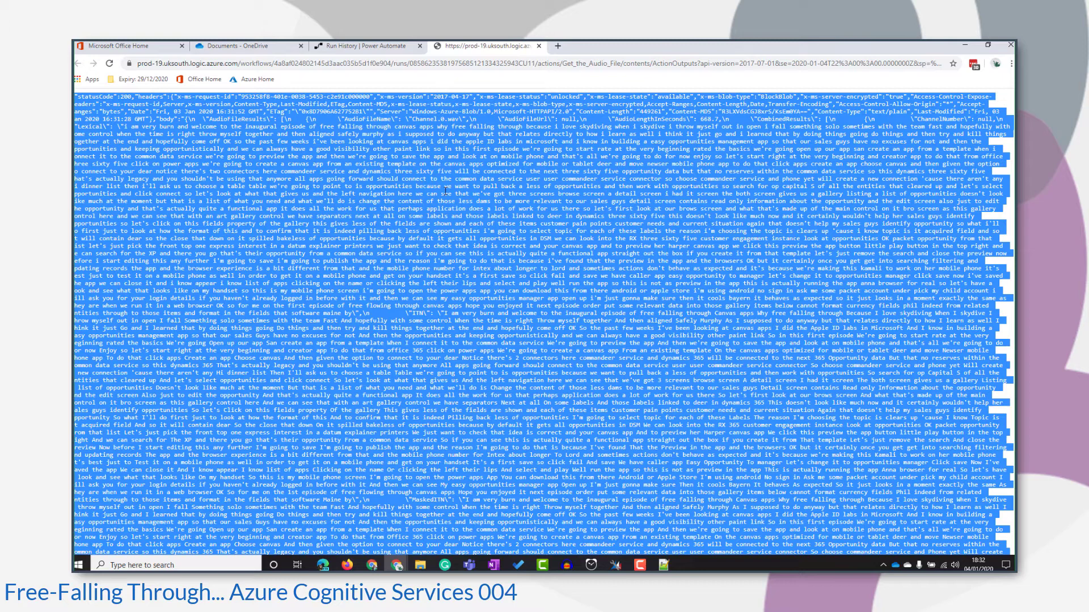
# - Paste the copied JSON output into Notepad++ tab new 18 and set its language to JSON
pyautogui.hotkey('ctrl', 'c')
pyautogui.hotkey('alt', 'Tab')
pyautogui.hotkey('ctrl', 'v')
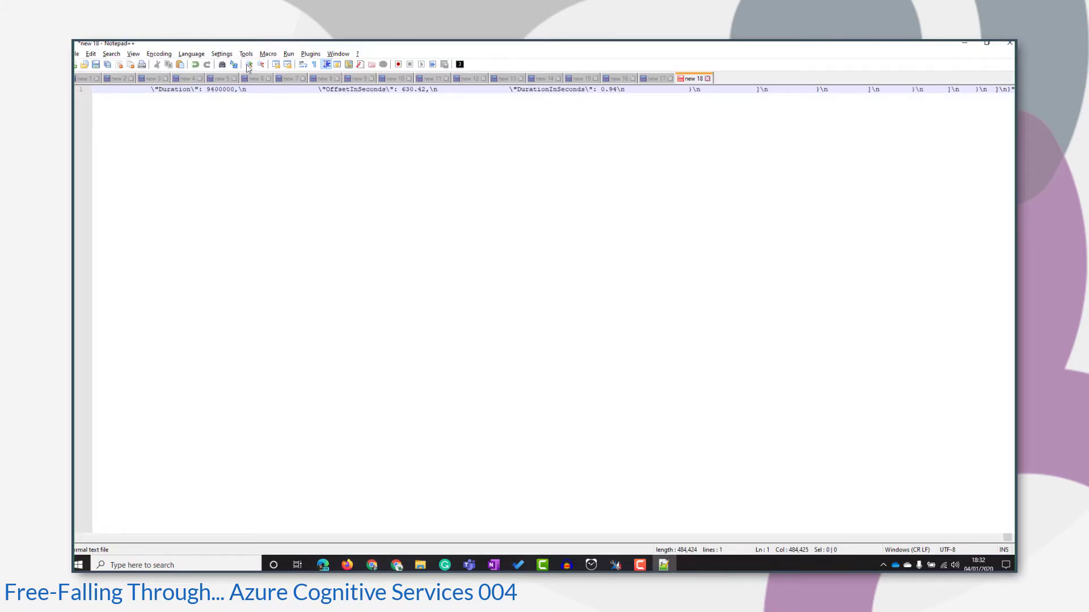
pyautogui.click(221, 54)
pyautogui.moveTo(191, 53)
pyautogui.moveTo(219, 161)
pyautogui.click(316, 185)
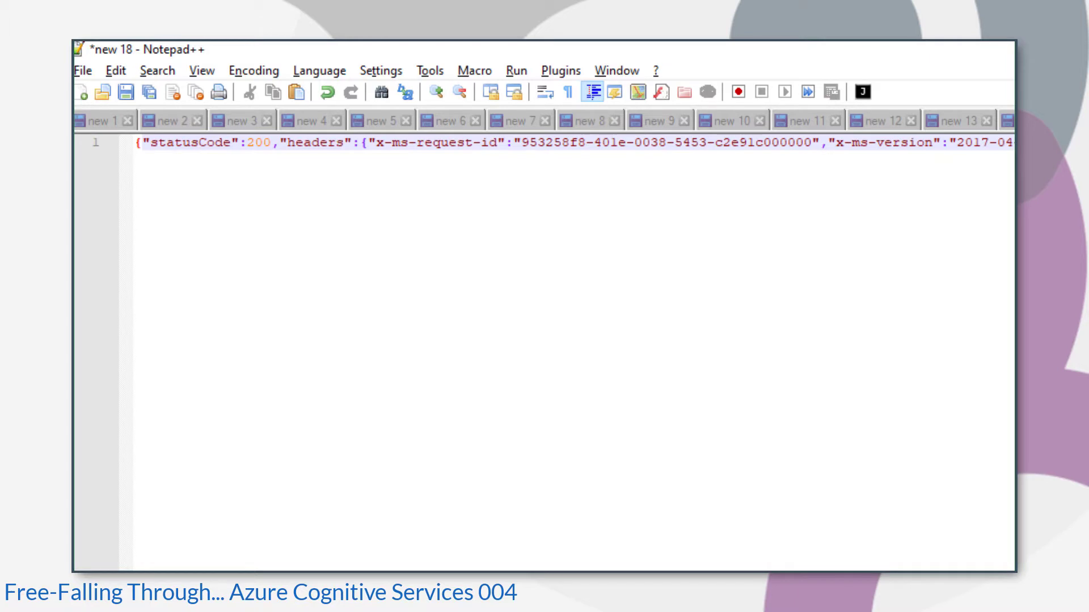
# - Locate the "body" property and where its JSON object begins in the line
pyautogui.hotkey('ctrl', 'Right')
pyautogui.hotkey('ctrl', 'Right')
pyautogui.hotkey('ctrl', 'Right')
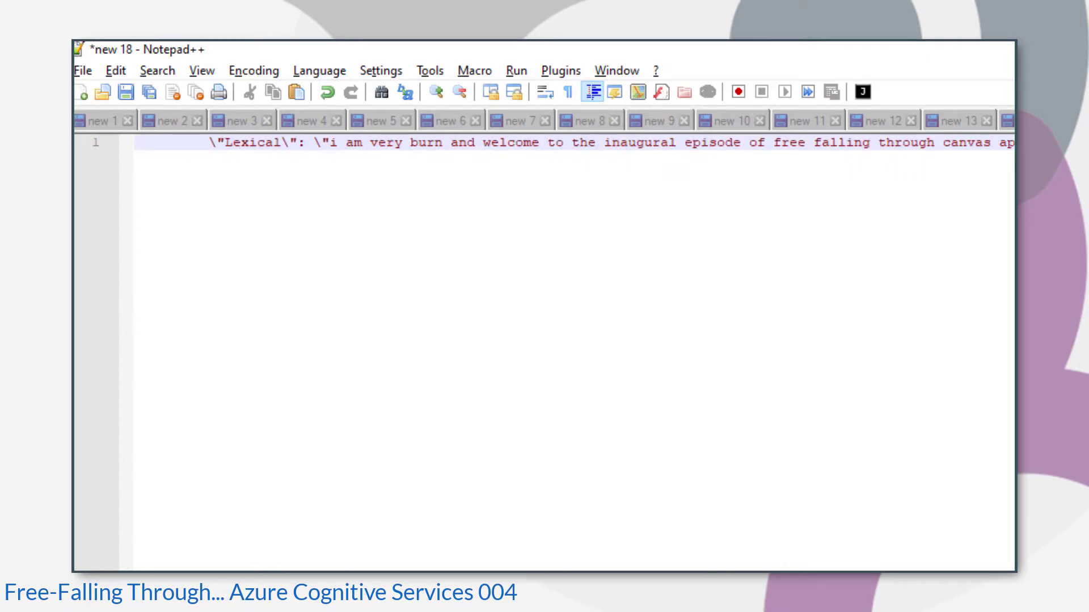
pyautogui.hotkey('ctrl', 'Left')
pyautogui.hotkey('ctrl', 'Left')
pyautogui.hotkey('ctrl', 'Left')
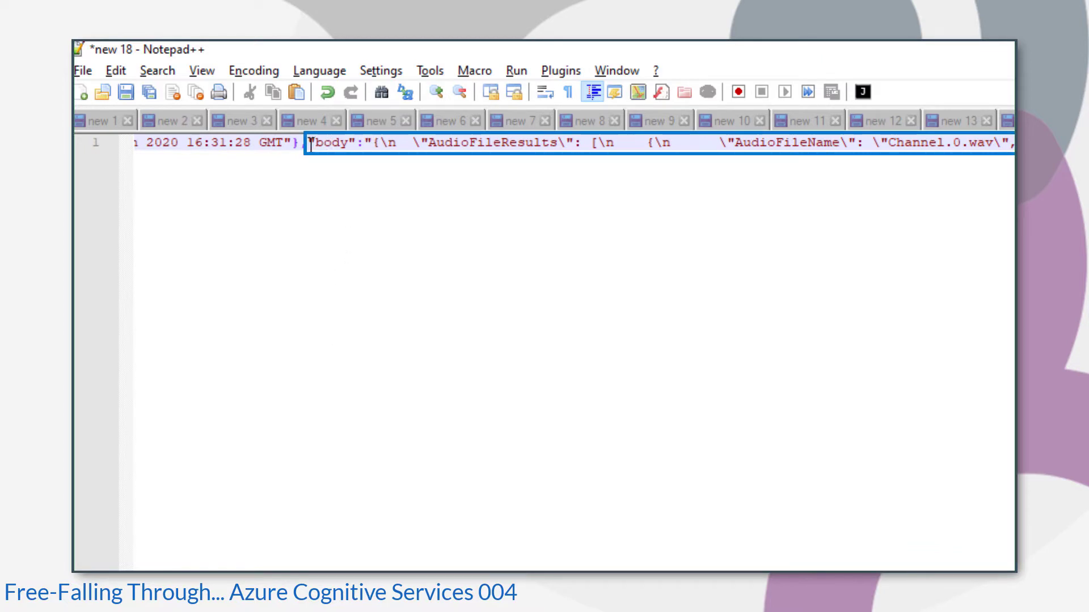
pyautogui.moveTo(311, 144); pyautogui.dragTo(369, 143)
pyautogui.click(373, 143)
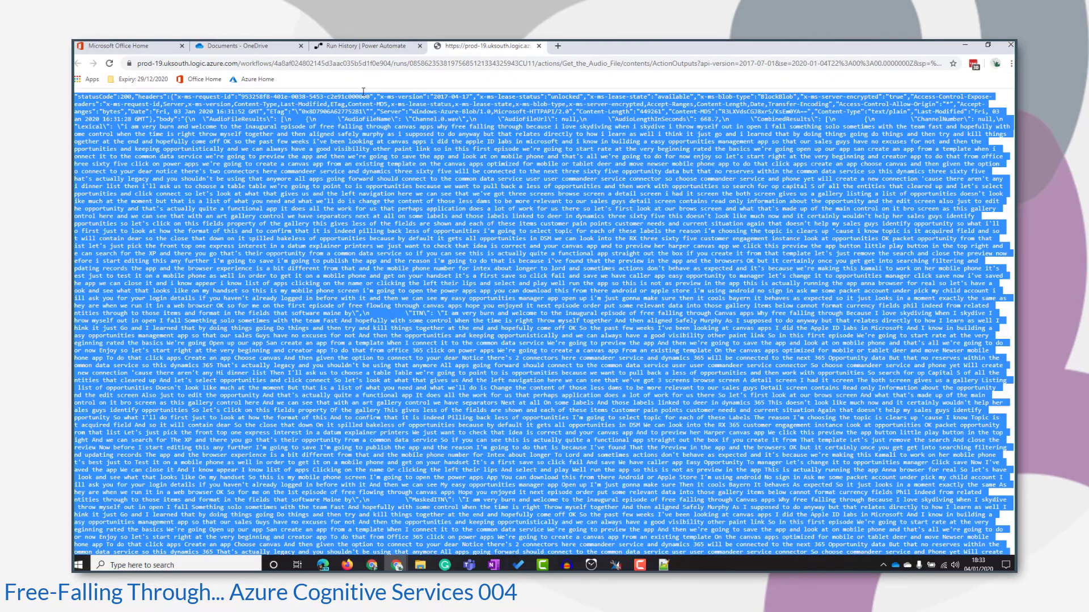
# - Edit the flow and add a OneDrive for Business Create file action under Get the Audio File
pyautogui.click(363, 91)
pyautogui.click(354, 46)
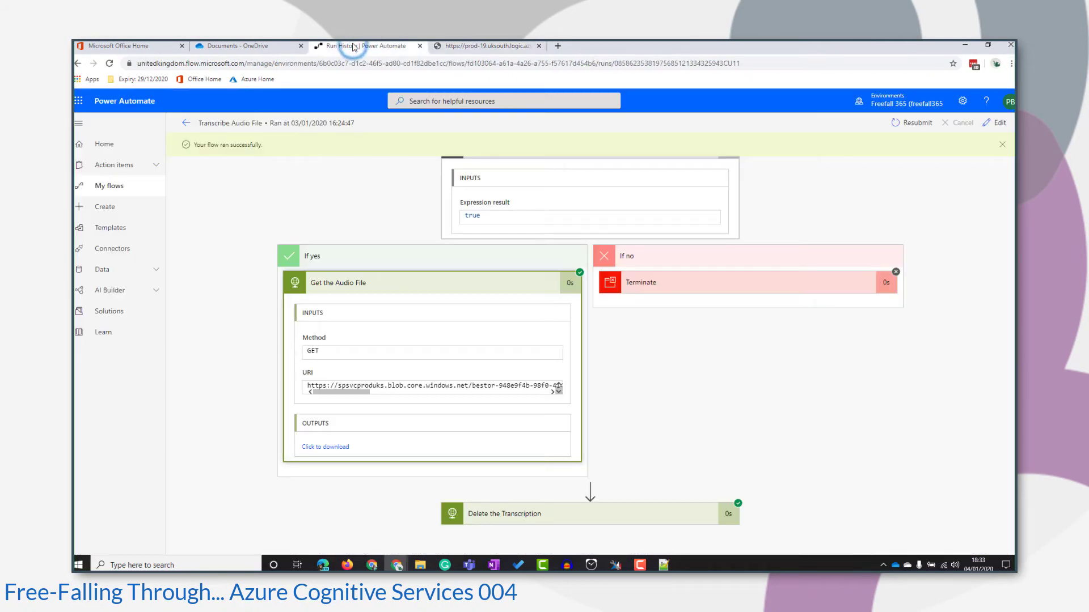
pyautogui.click(994, 124)
pyautogui.scroll(-3, 912, 338)
pyautogui.click(508, 455)
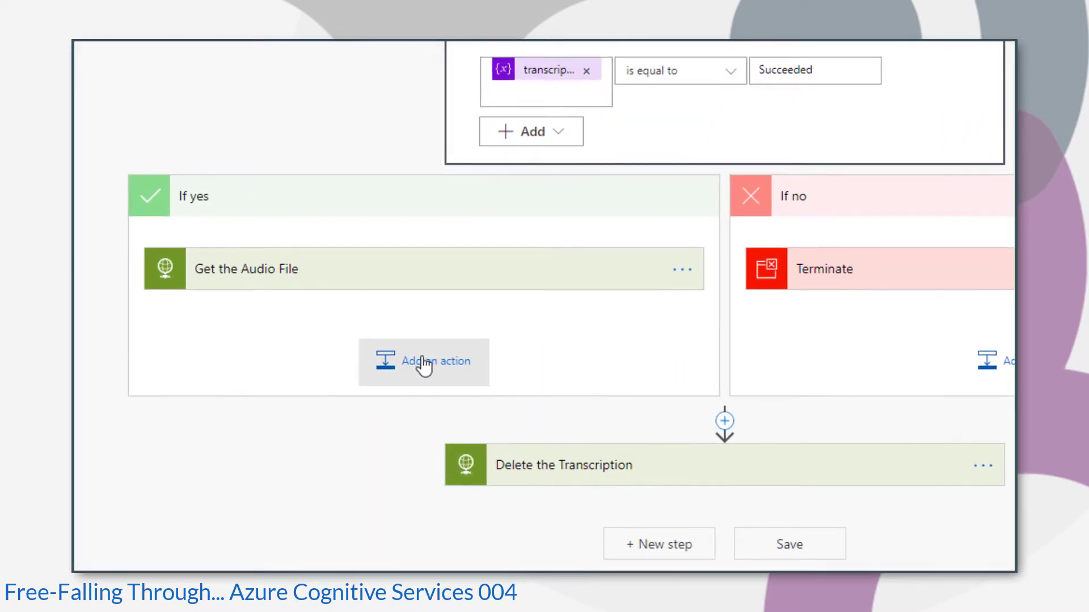
pyautogui.click(424, 363)
pyautogui.click(397, 118)
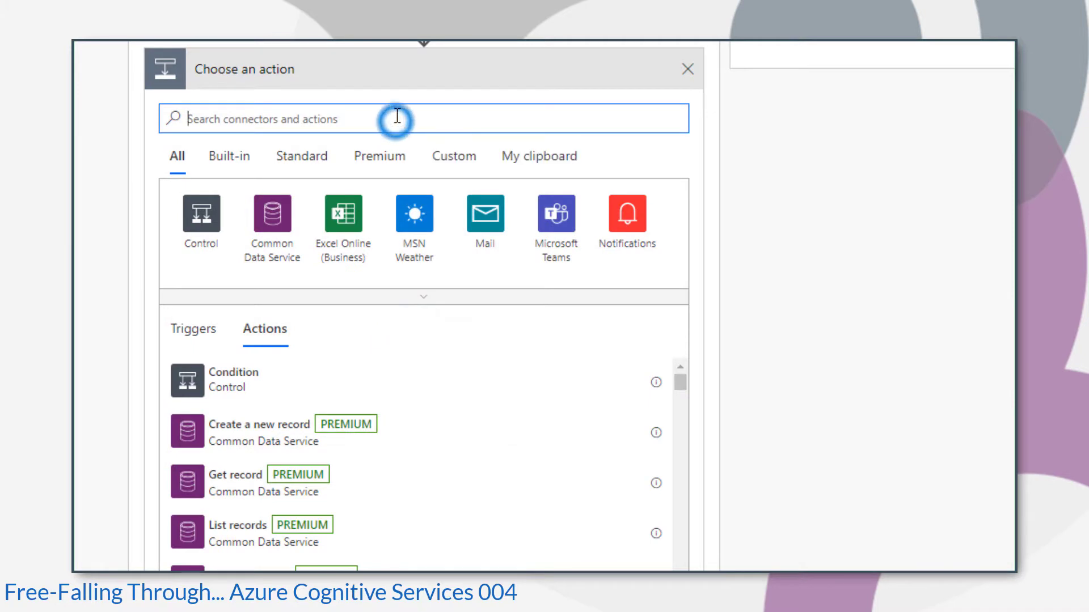
pyautogui.write('creat')
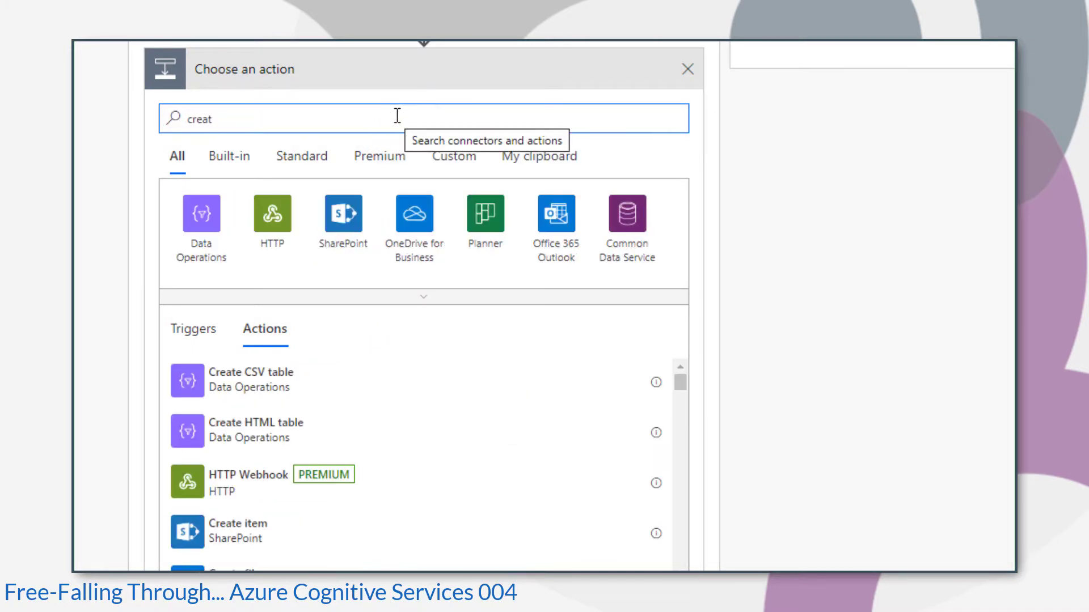
pyautogui.write('e file')
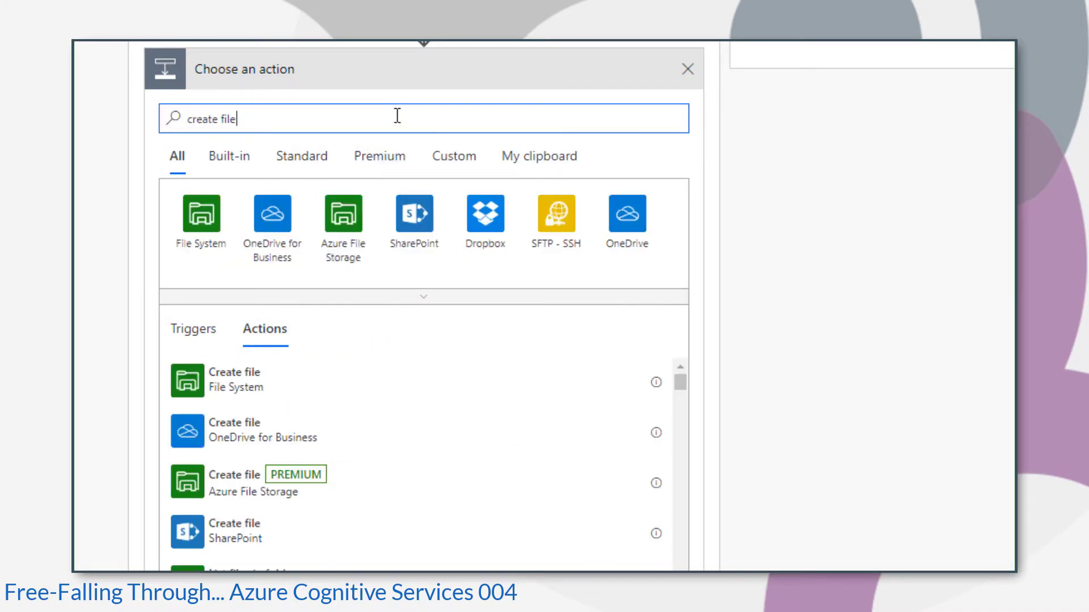
pyautogui.click(271, 218)
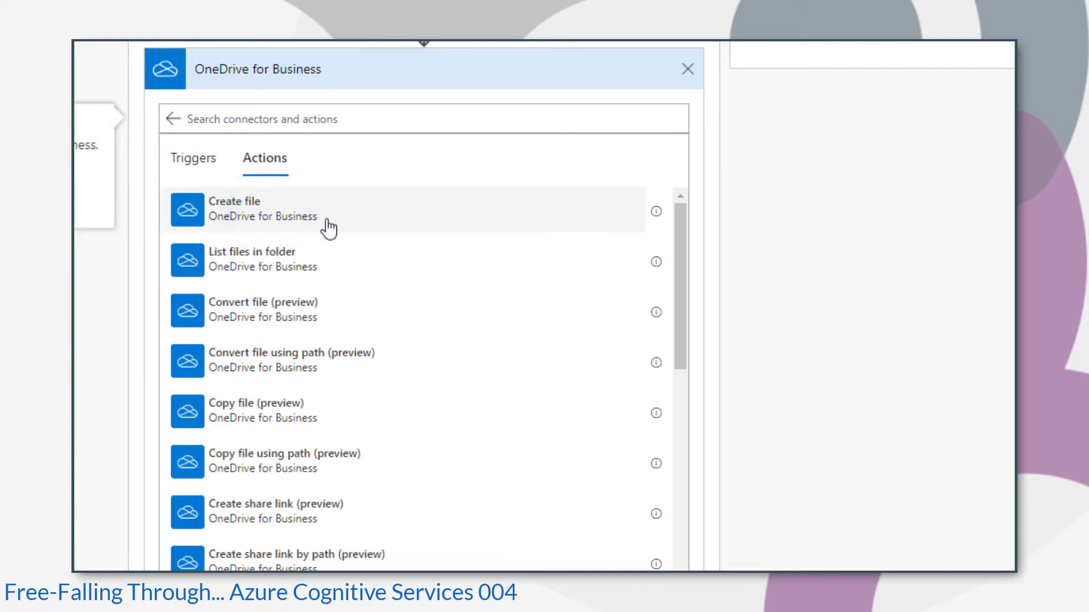
pyautogui.click(328, 224)
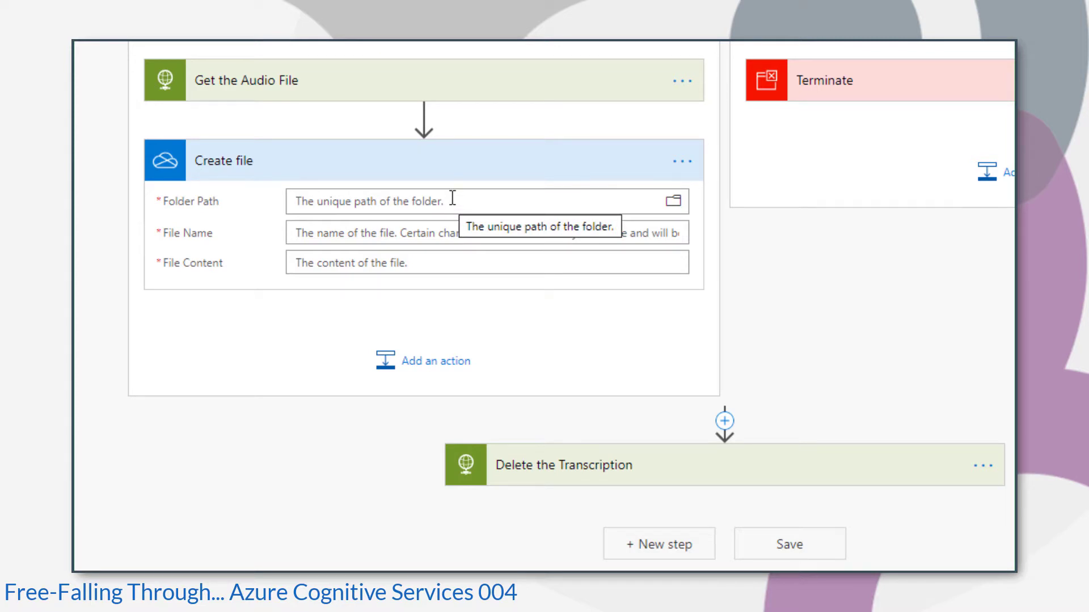
# - Set Create file's folder to /, file name transcriptionName.txt, and content to Body
pyautogui.click(673, 202)
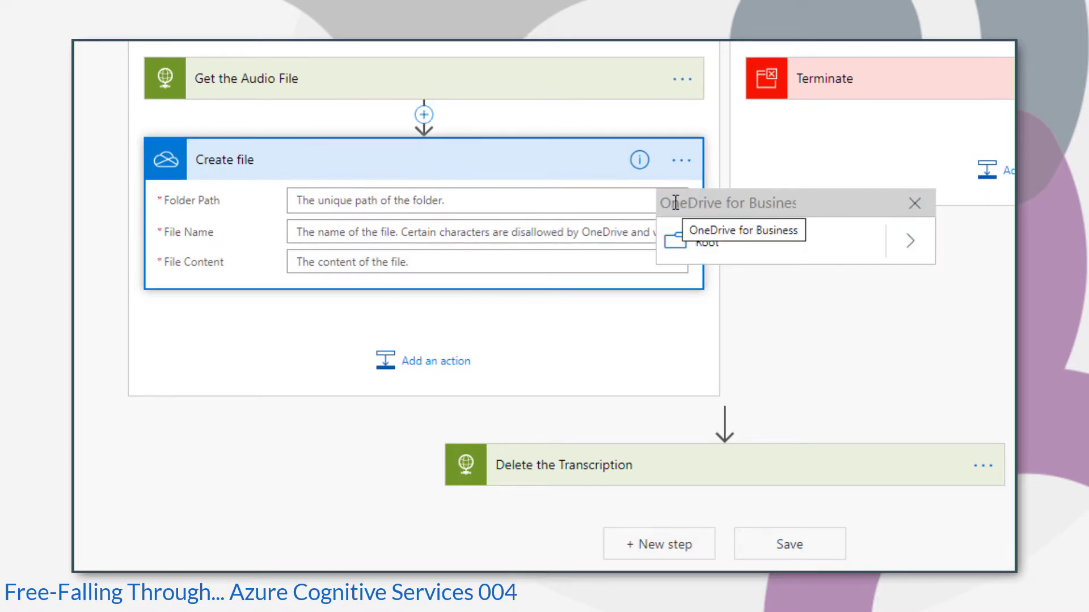
pyautogui.click(789, 251)
pyautogui.click(411, 230)
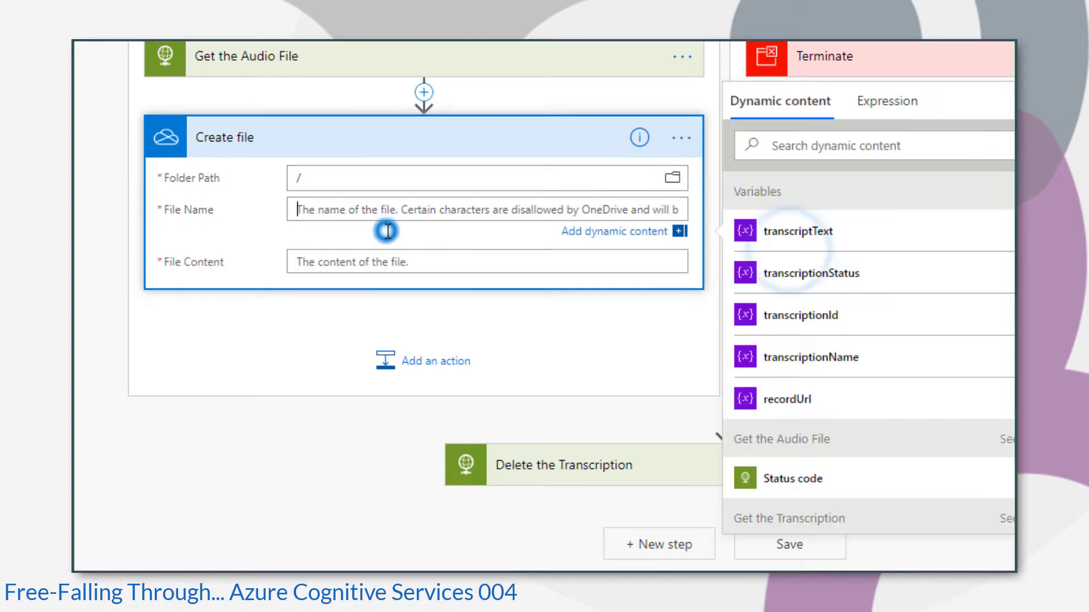
pyautogui.click(889, 372)
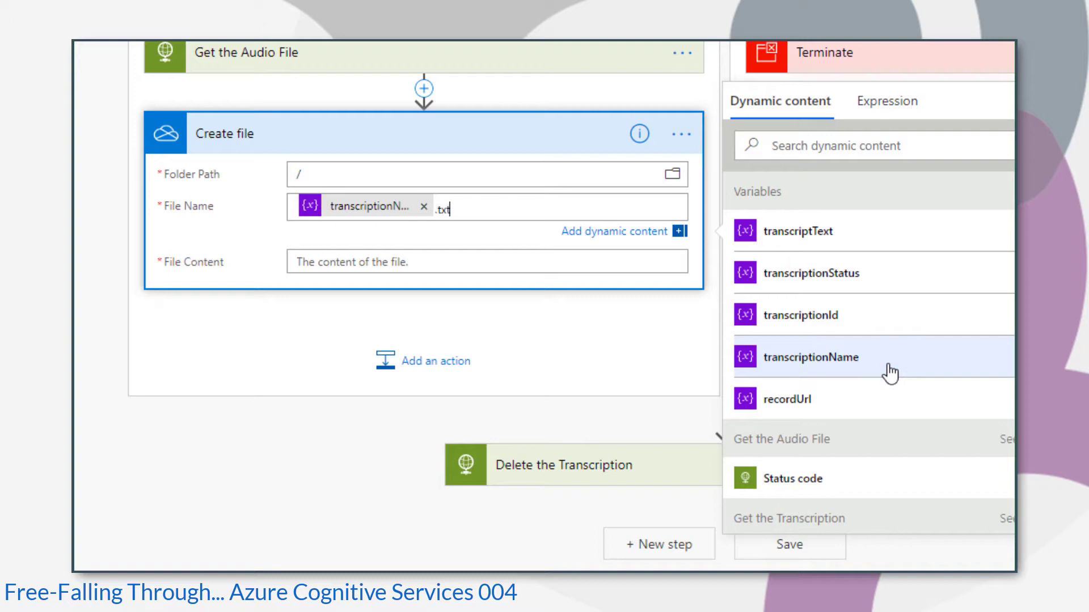
pyautogui.click(441, 263)
pyautogui.click(863, 493)
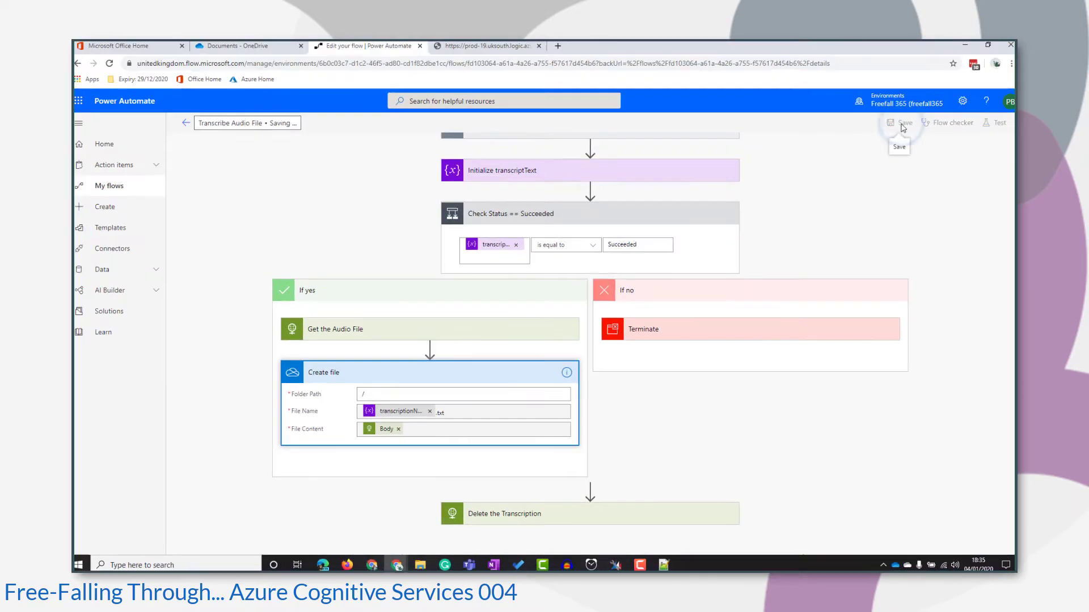
# - Save the flow, then run a manual test with I'll perform the trigger action
pyautogui.click(903, 124)
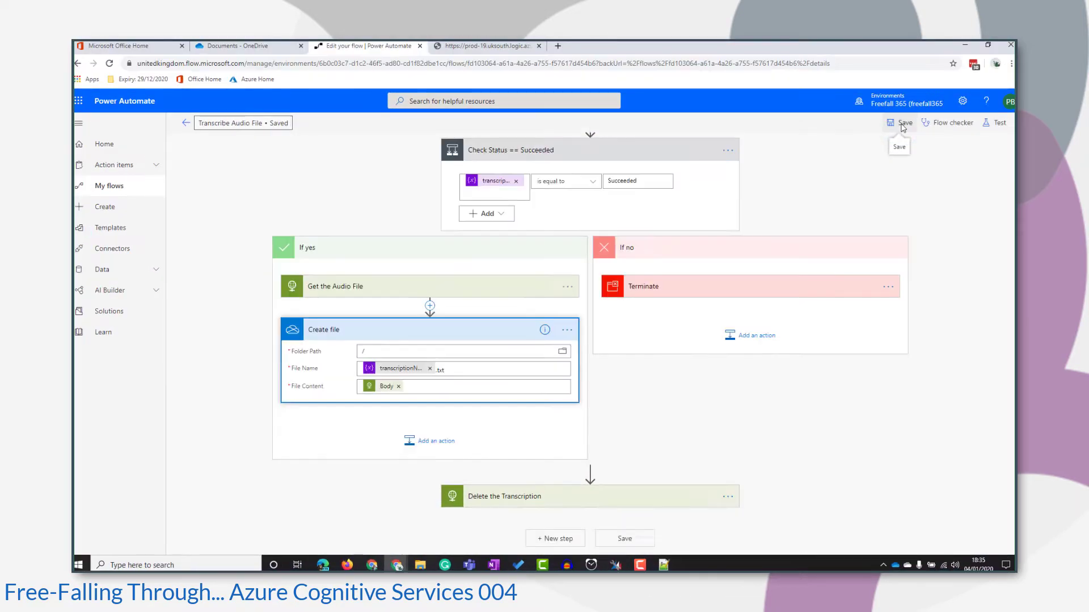
pyautogui.click(996, 122)
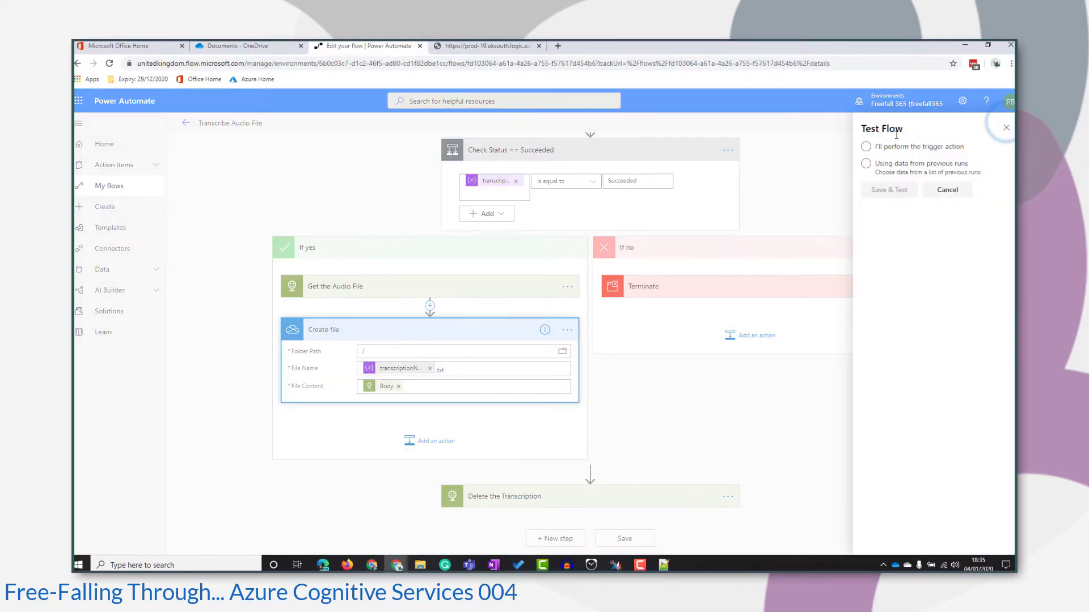
pyautogui.click(866, 147)
pyautogui.click(889, 189)
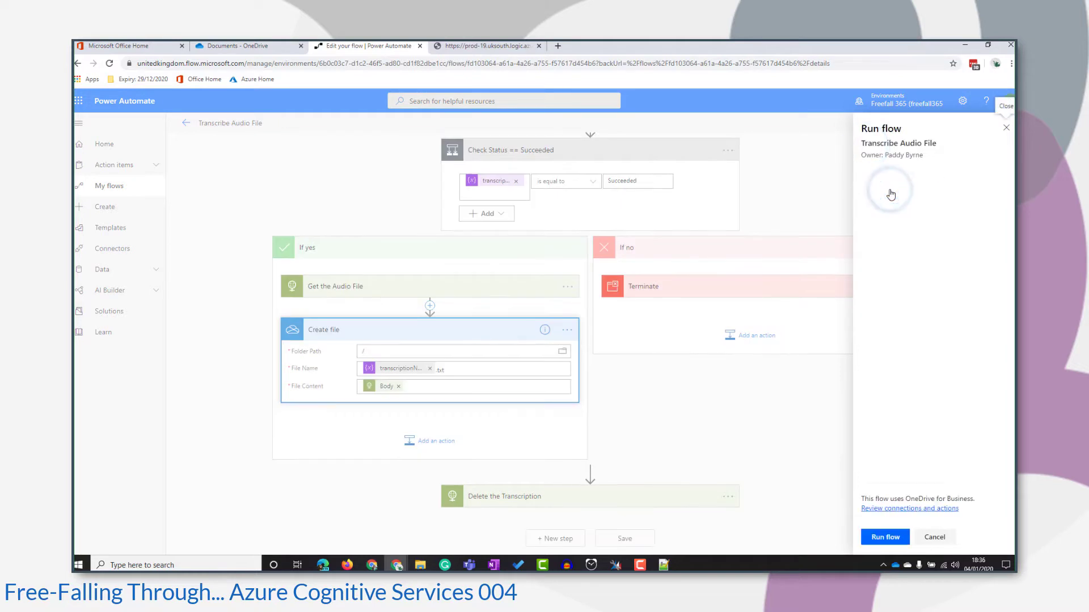
pyautogui.click(878, 537)
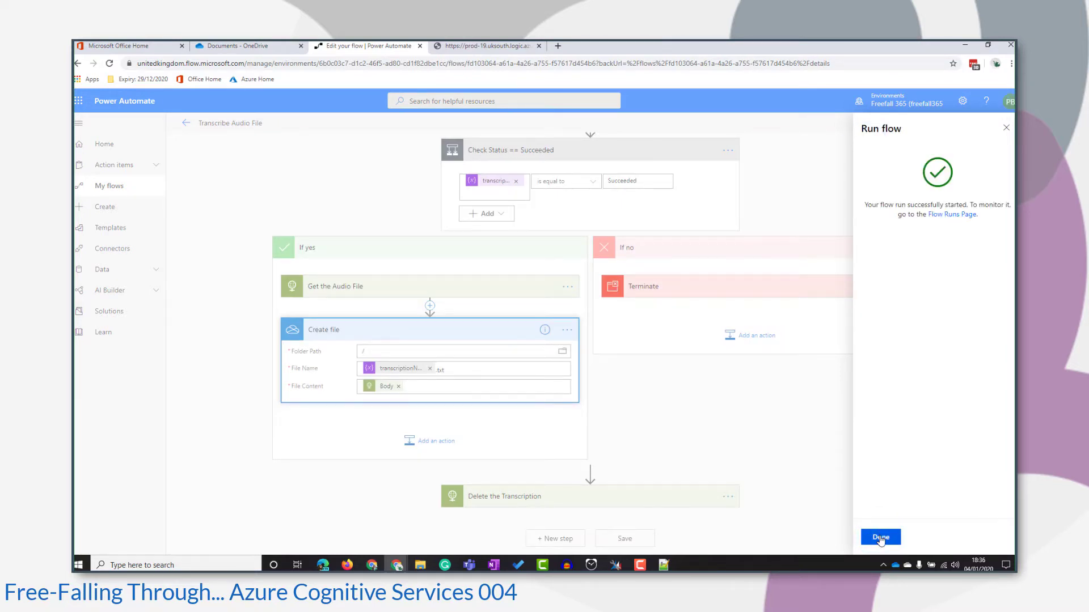
pyautogui.click(881, 538)
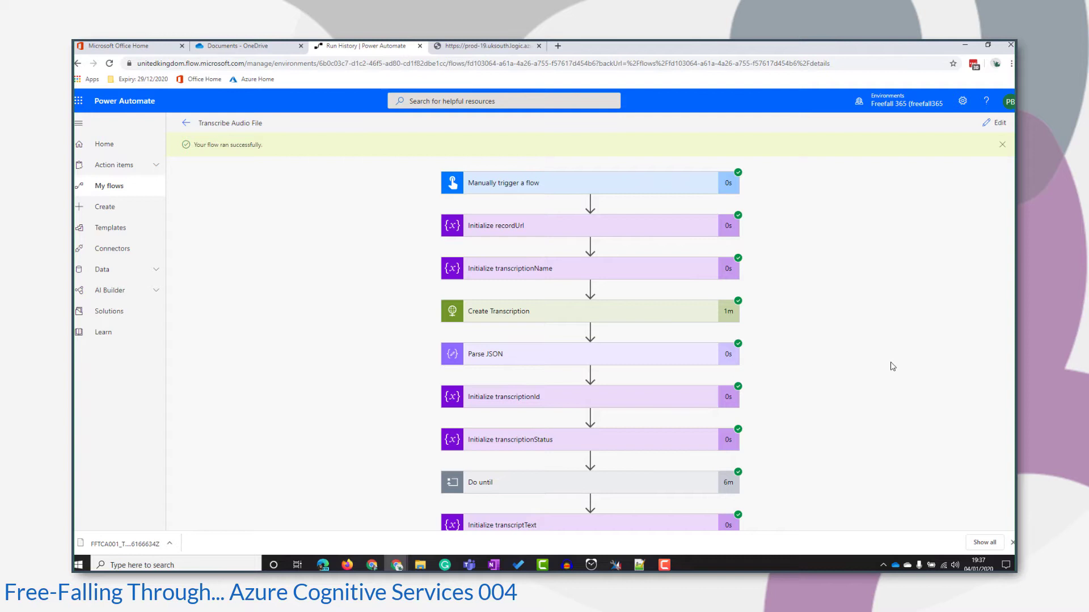
# - Open FFTCA001_Transcription in OneDrive, select all its text, then go back to editing the flow
pyautogui.click(266, 46)
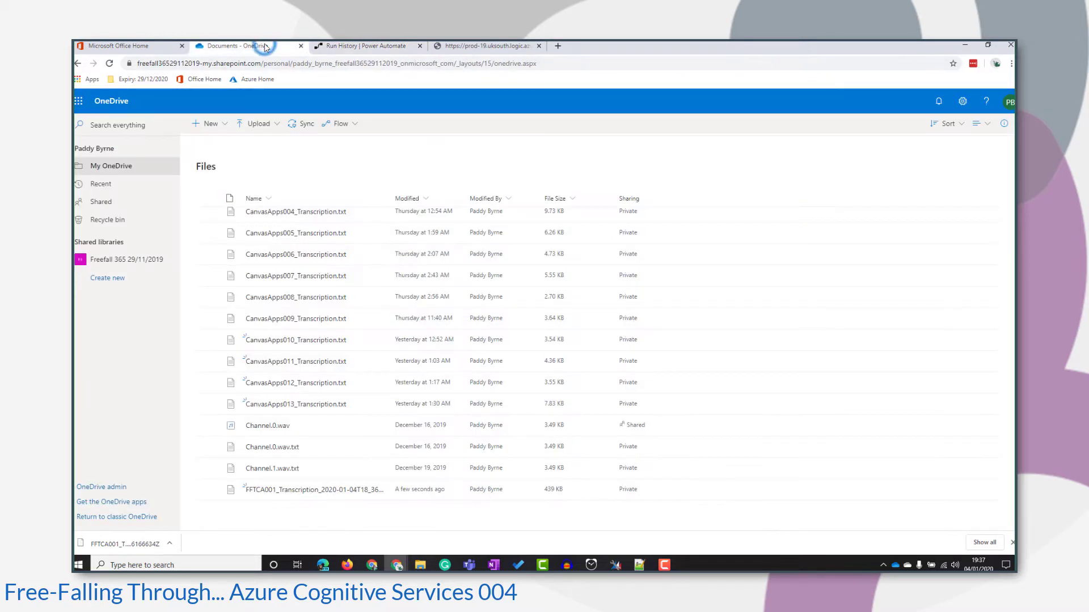
pyautogui.click(287, 492)
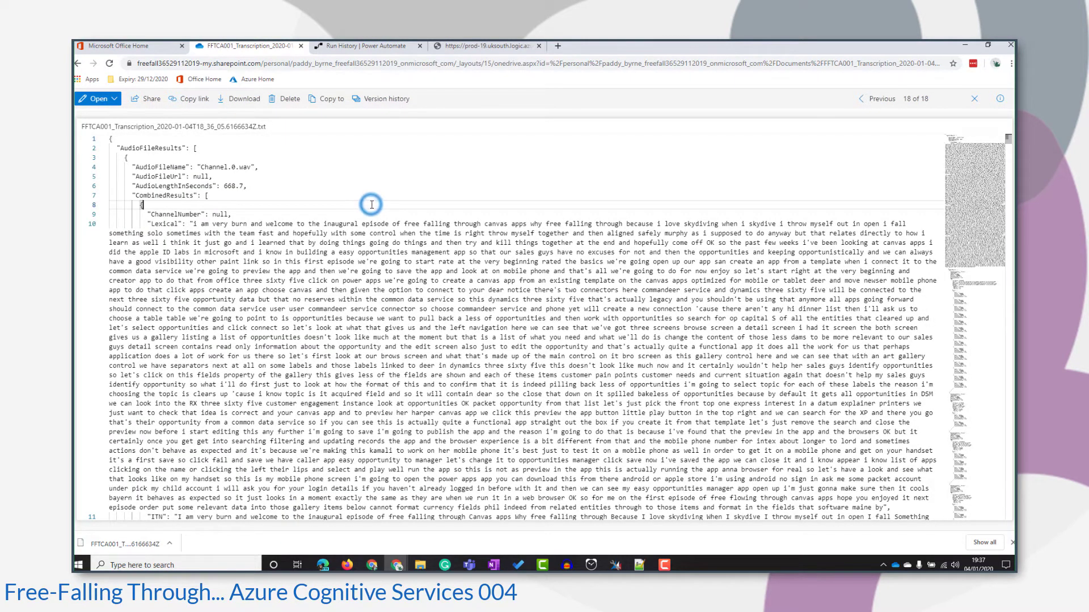
pyautogui.hotkey('ctrl', 'a')
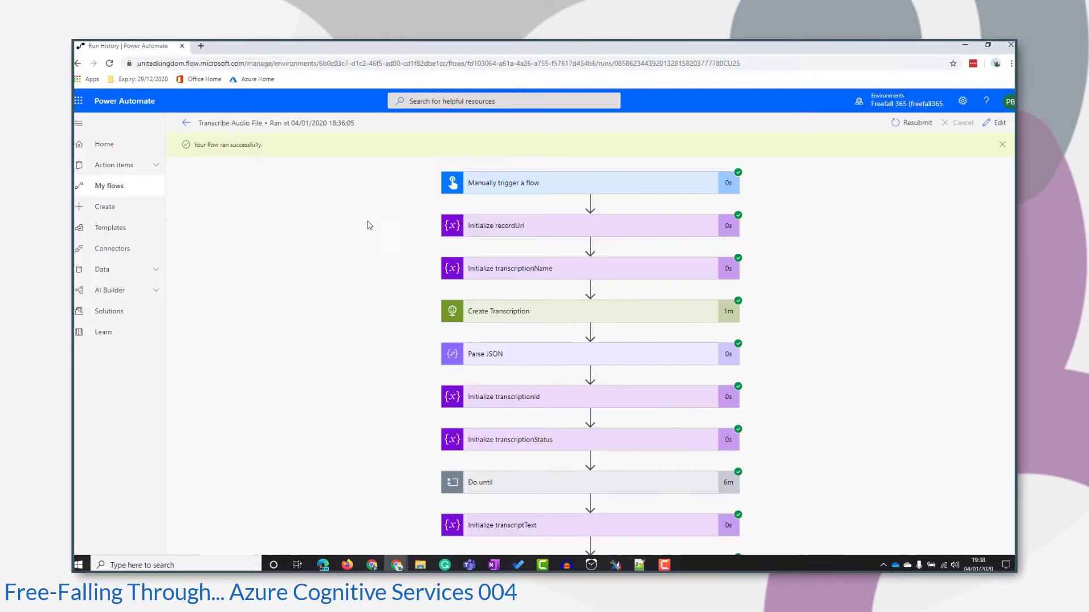
pyautogui.click(993, 123)
# - Insert a Parse JSON action between Get the Audio File and Create file
pyautogui.scroll(-3, 686, 445)
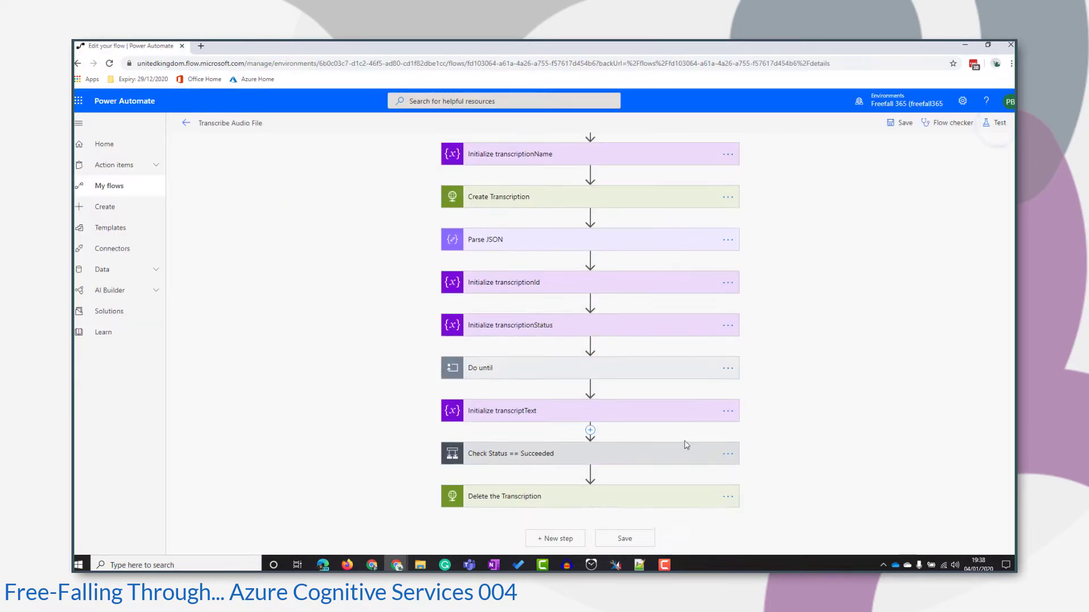
pyautogui.click(573, 454)
pyautogui.scroll(-3, 567, 465)
pyautogui.click(429, 411)
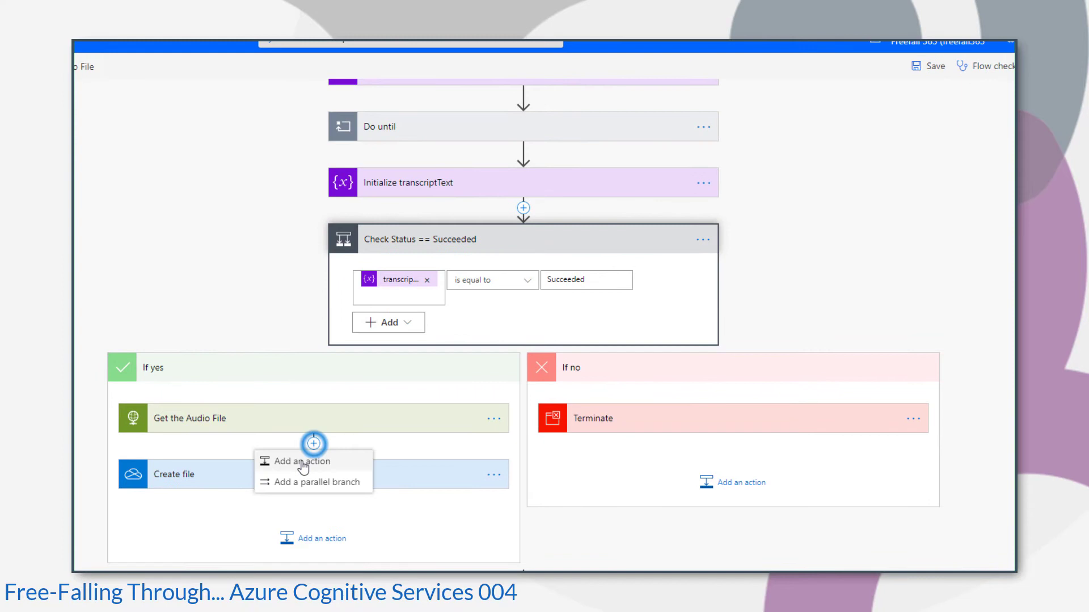
pyautogui.click(303, 461)
pyautogui.scroll(-5, 304, 460)
pyautogui.click(275, 248)
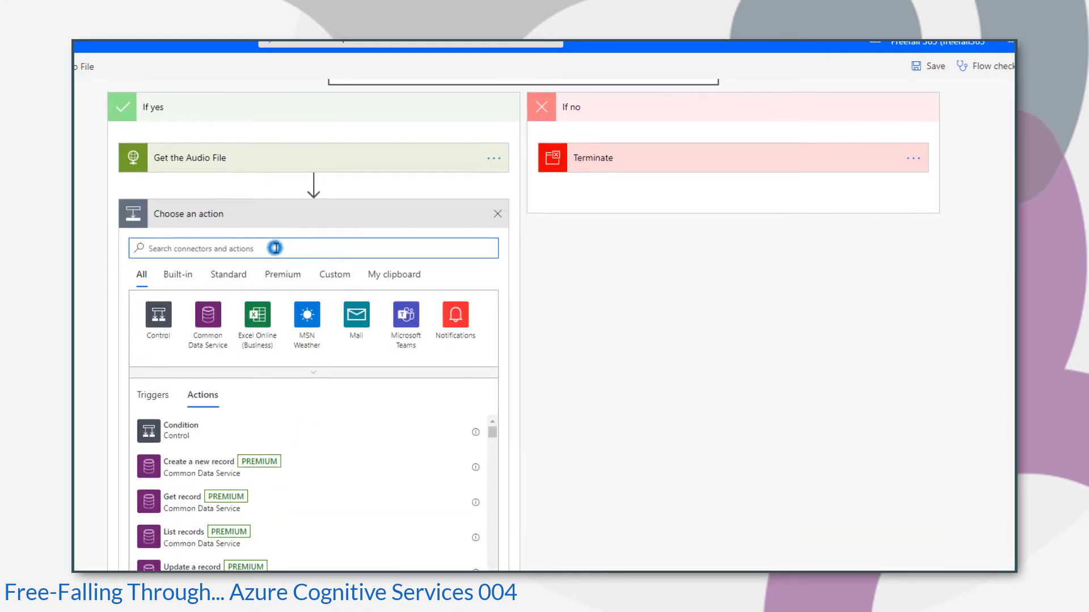
pyautogui.write('parse')
pyautogui.click(171, 432)
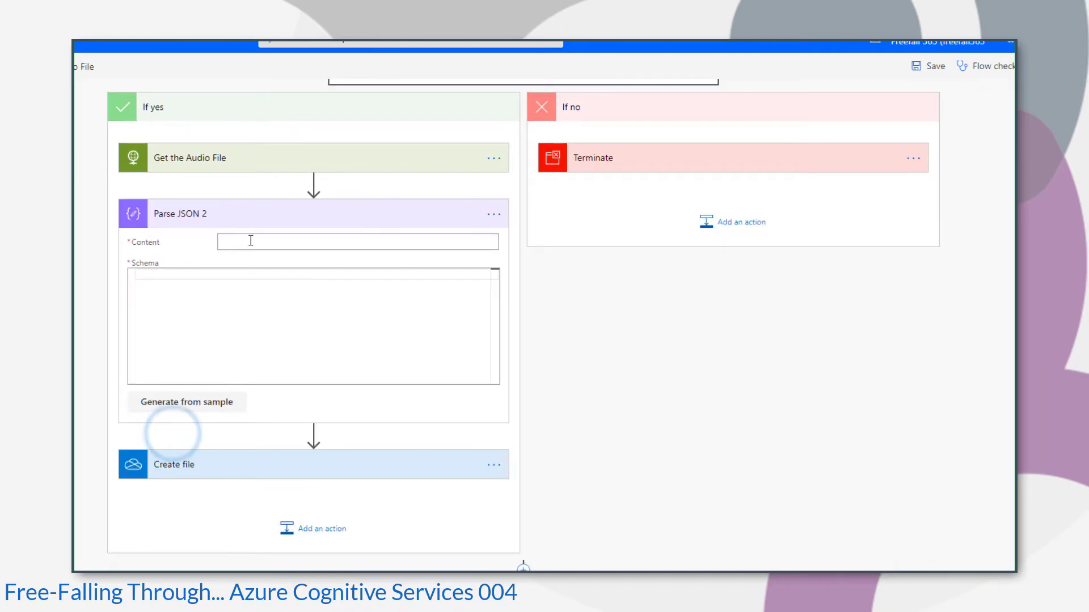
# - Set the Parse JSON content to Body and generate its schema from the pasted sample transcript JSON
pyautogui.click(251, 241)
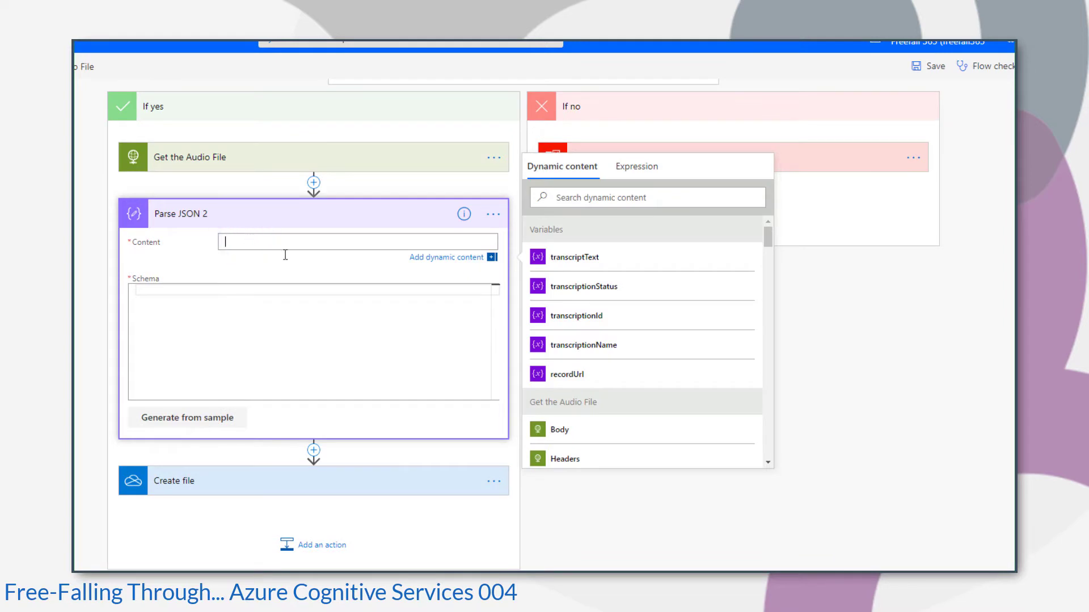
pyautogui.click(655, 435)
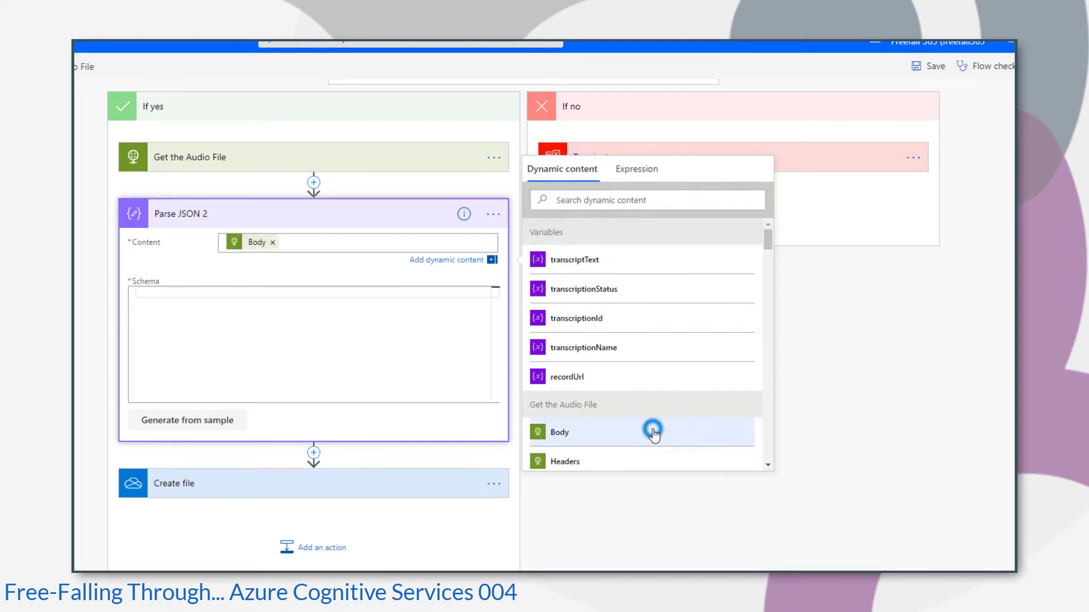
pyautogui.click(200, 420)
pyautogui.hotkey('ctrl', 'v')
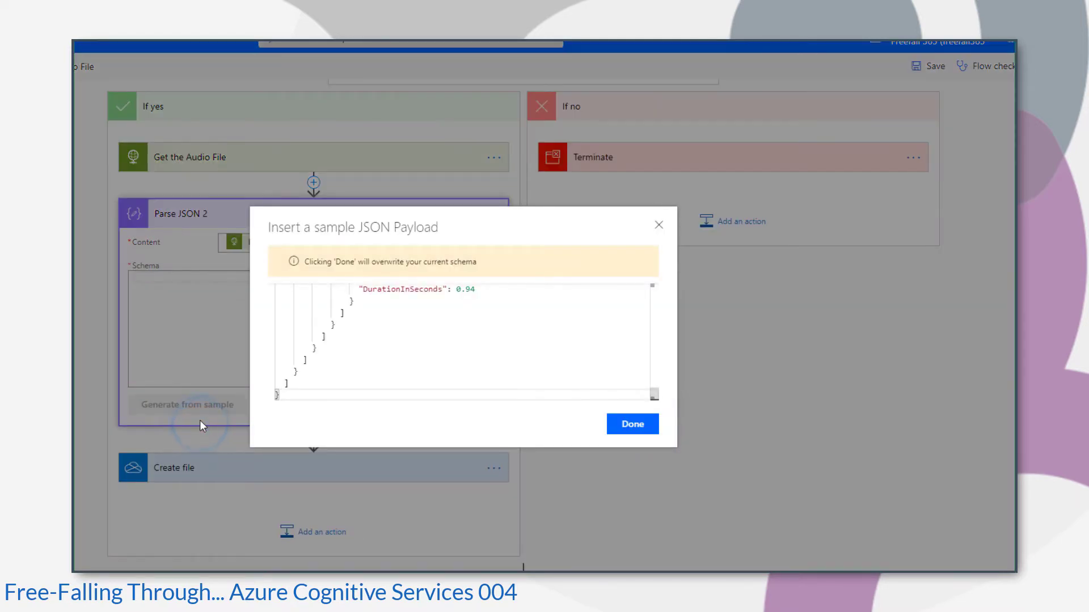
pyautogui.click(632, 424)
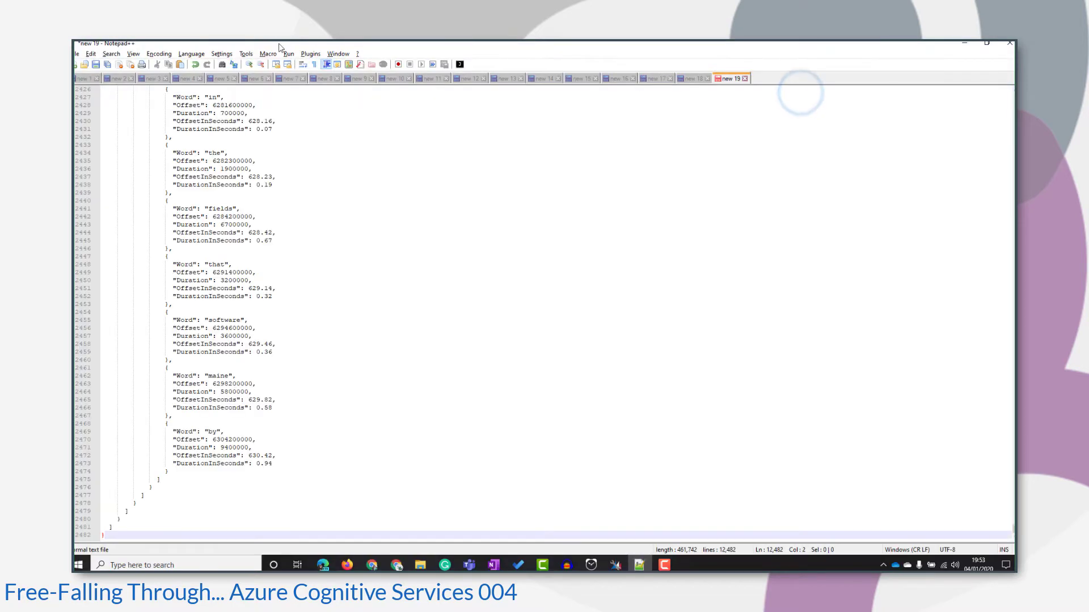
# - Set Notepad++ syntax highlighting to JSON and return to the top of the file
pyautogui.click(191, 54)
pyautogui.moveTo(227, 164)
pyautogui.click(314, 185)
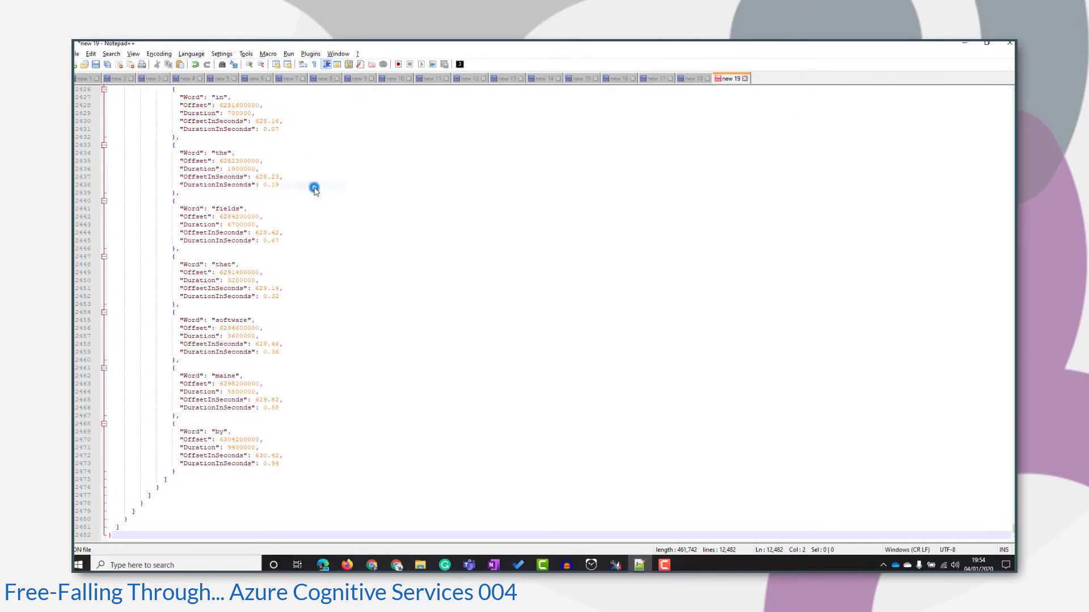
pyautogui.scroll(20, 414, 316)
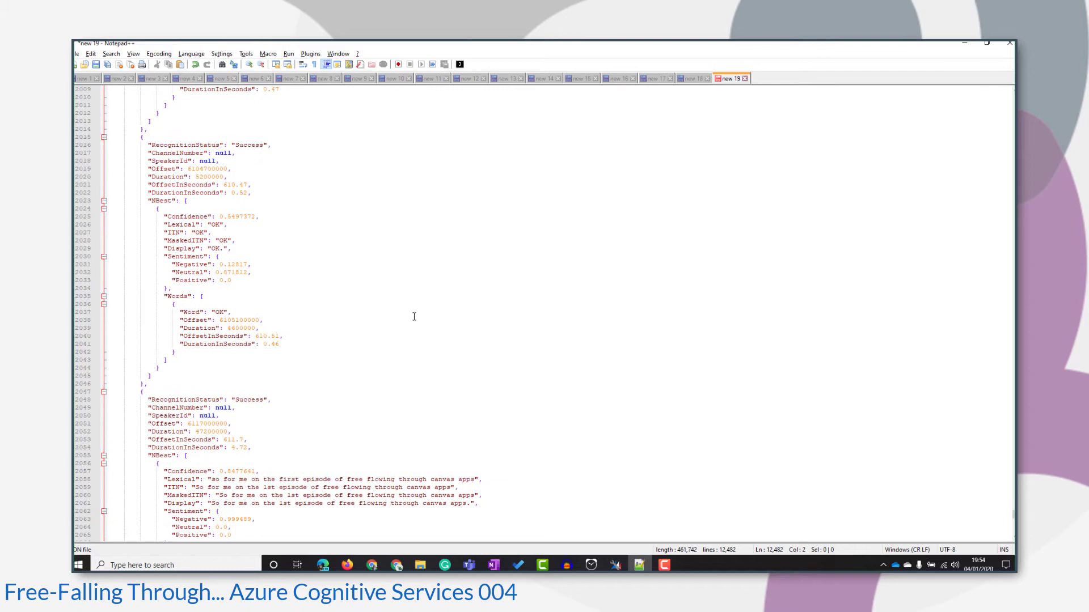
pyautogui.scroll(20, 414, 317)
pyautogui.hotkey('ctrl', 'Home')
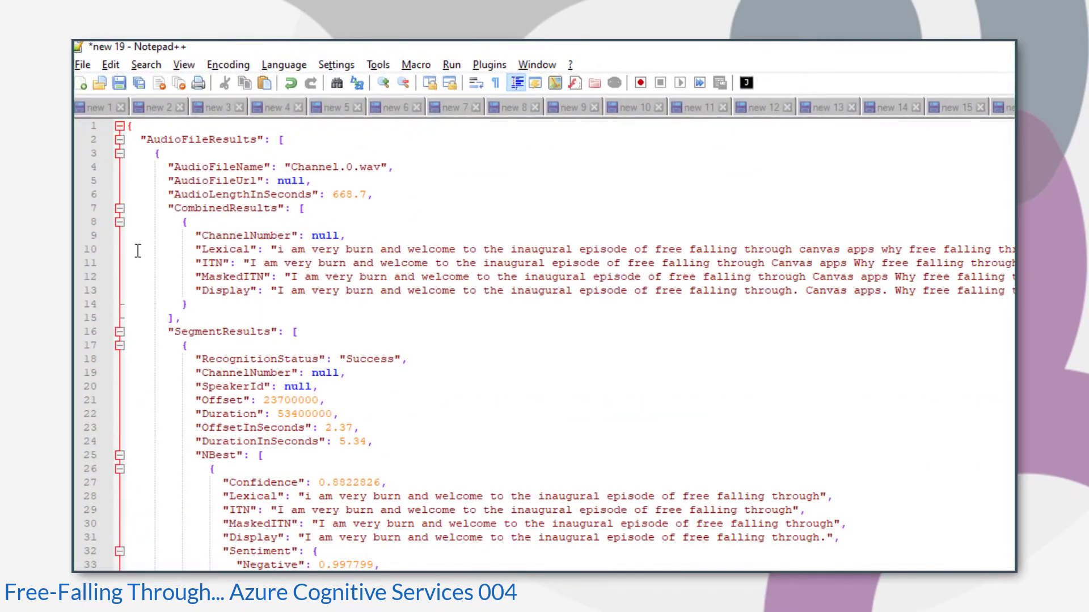
# - Highlight CombinedResults, then the AudioFileResults > SegmentResults > NBest > Display path on line 31
pyautogui.doubleClick(220, 209)
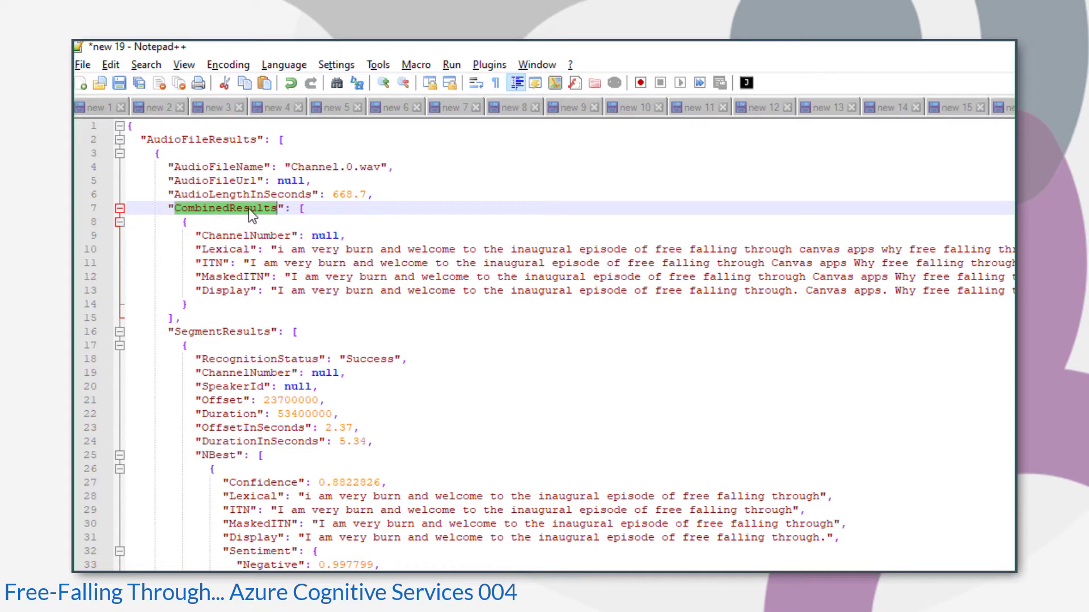
pyautogui.doubleClick(227, 291)
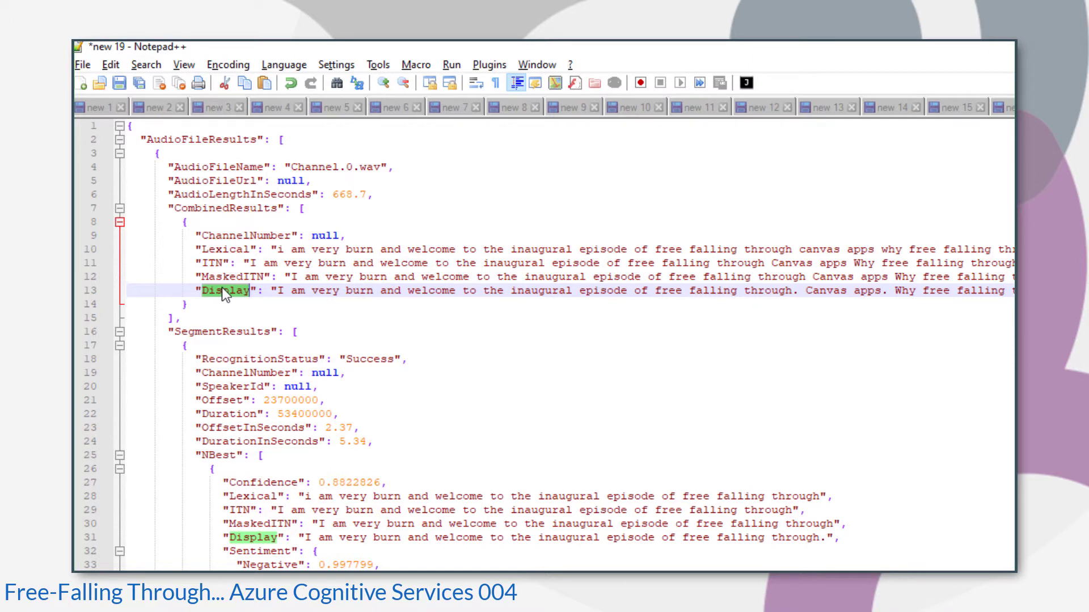
pyautogui.doubleClick(216, 333)
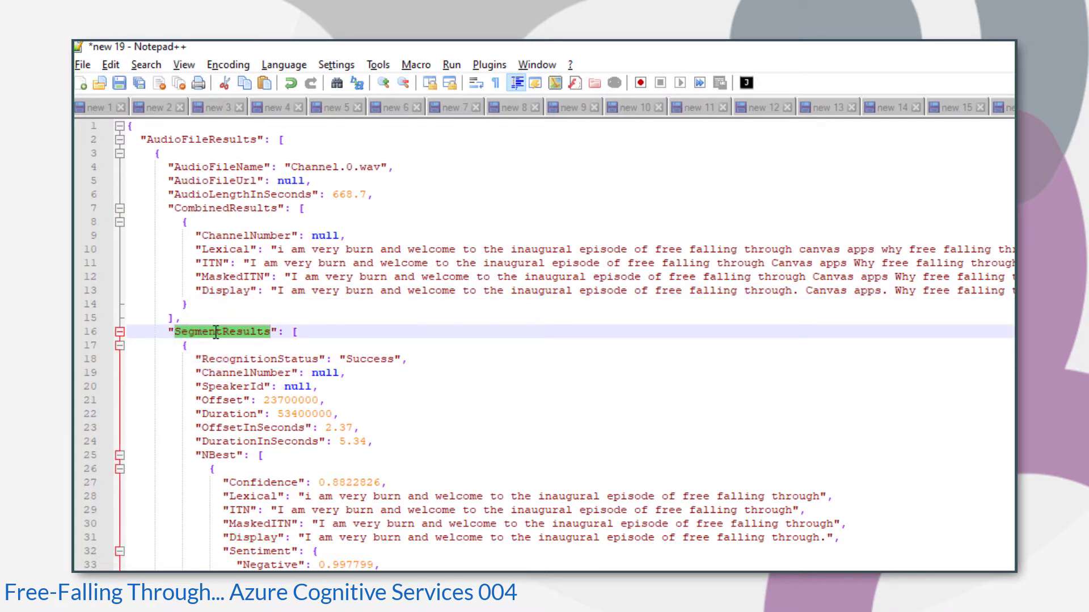
pyautogui.doubleClick(203, 140)
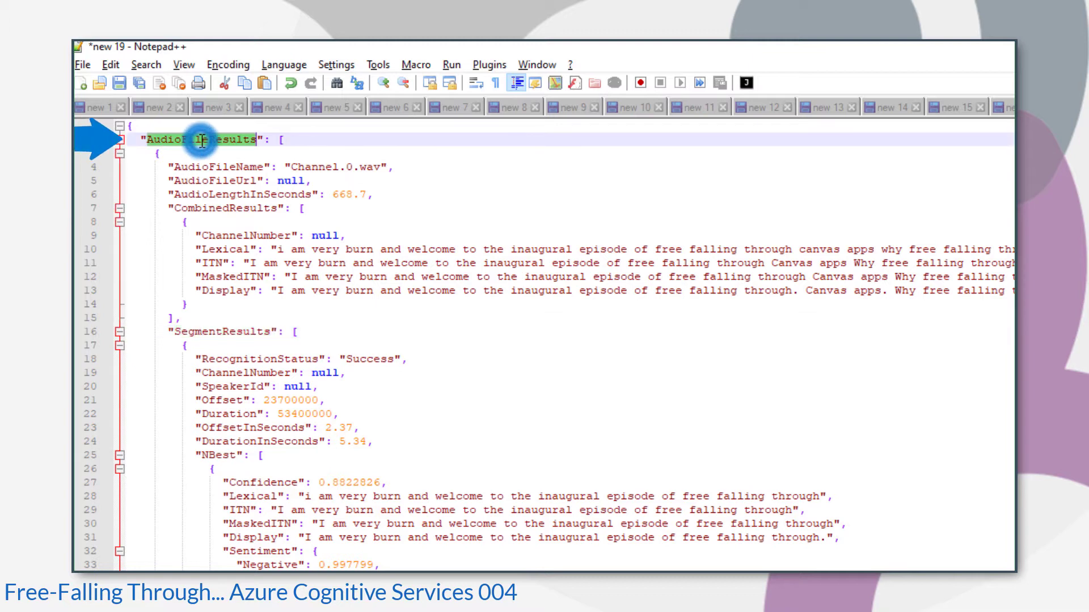
pyautogui.doubleClick(225, 331)
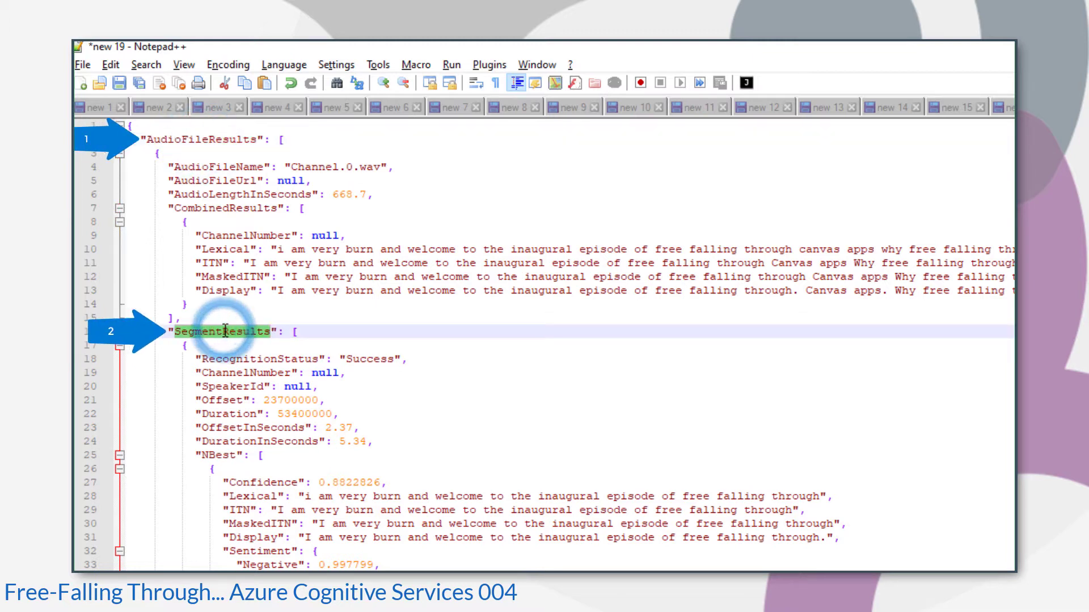
pyautogui.doubleClick(221, 456)
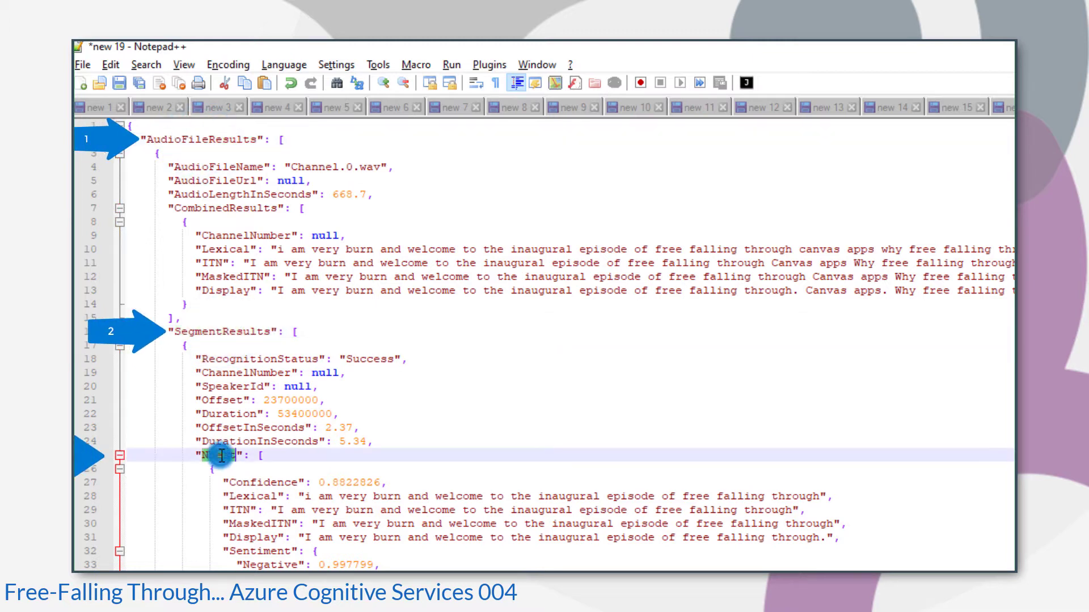
pyautogui.doubleClick(257, 538)
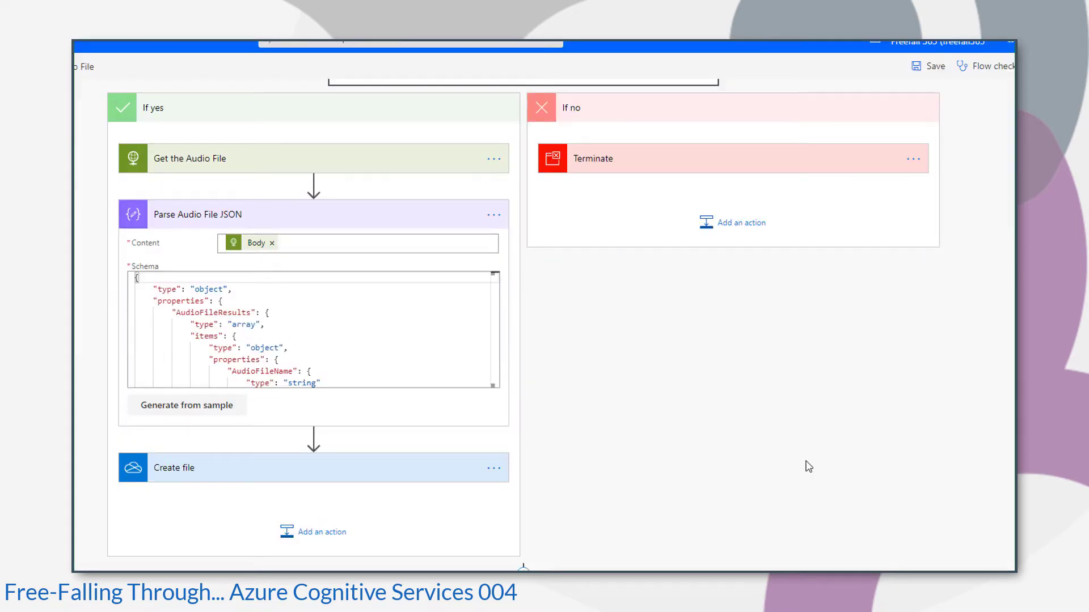
# - Add an Initialize variable step after Initialize transcriptionStatus declaring String variable transctiptText
pyautogui.scroll(6, 894, 438)
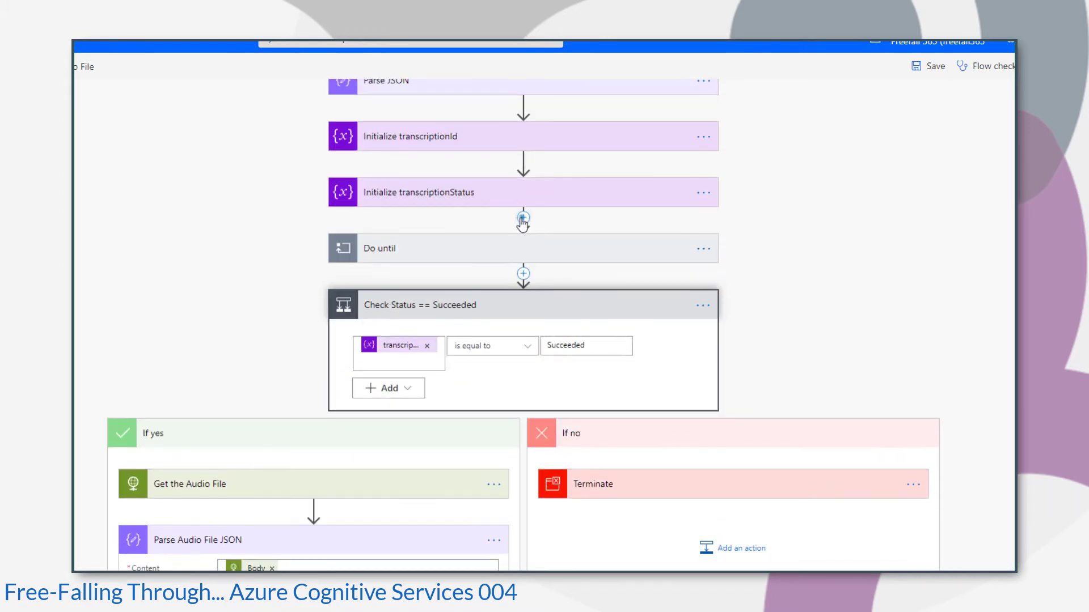
pyautogui.click(523, 217)
pyautogui.click(503, 237)
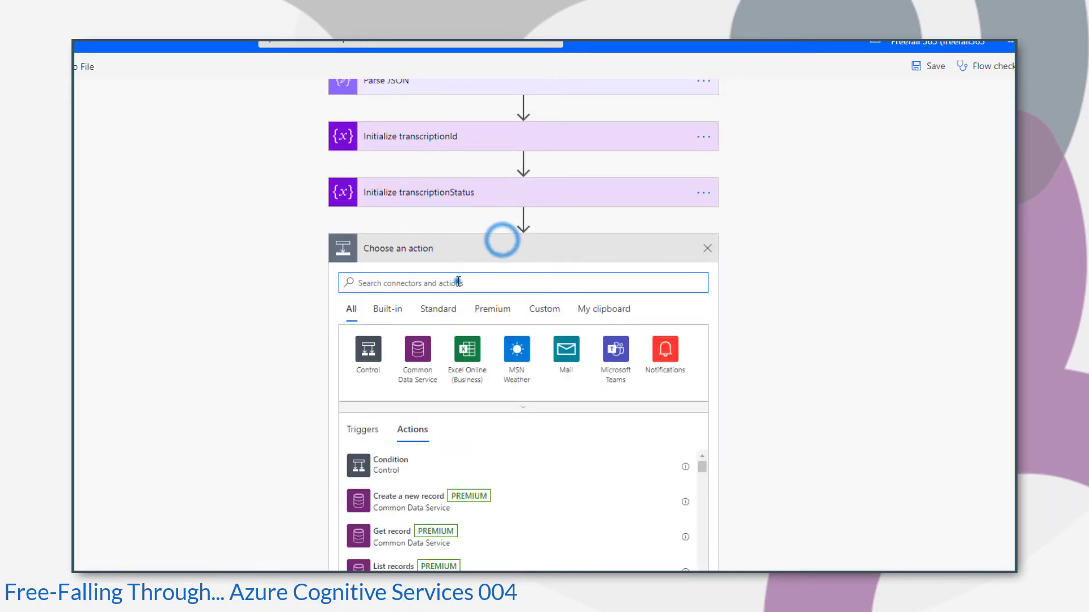
pyautogui.click(455, 281)
pyautogui.write('variabl')
pyautogui.scroll(-1, 628, 365)
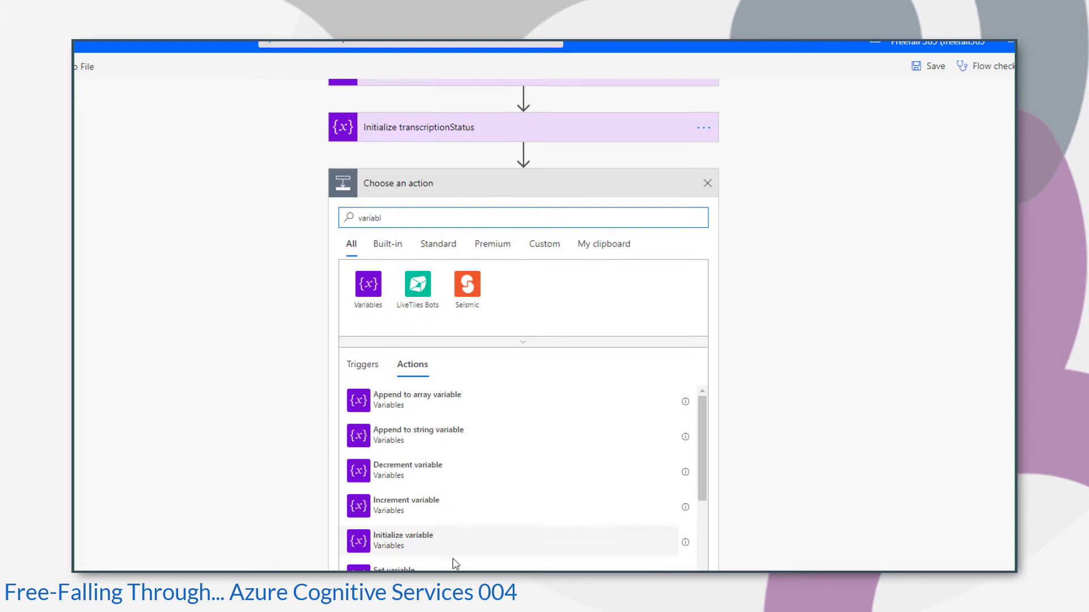
pyautogui.click(422, 535)
pyautogui.click(511, 339)
pyautogui.write('transctiptText')
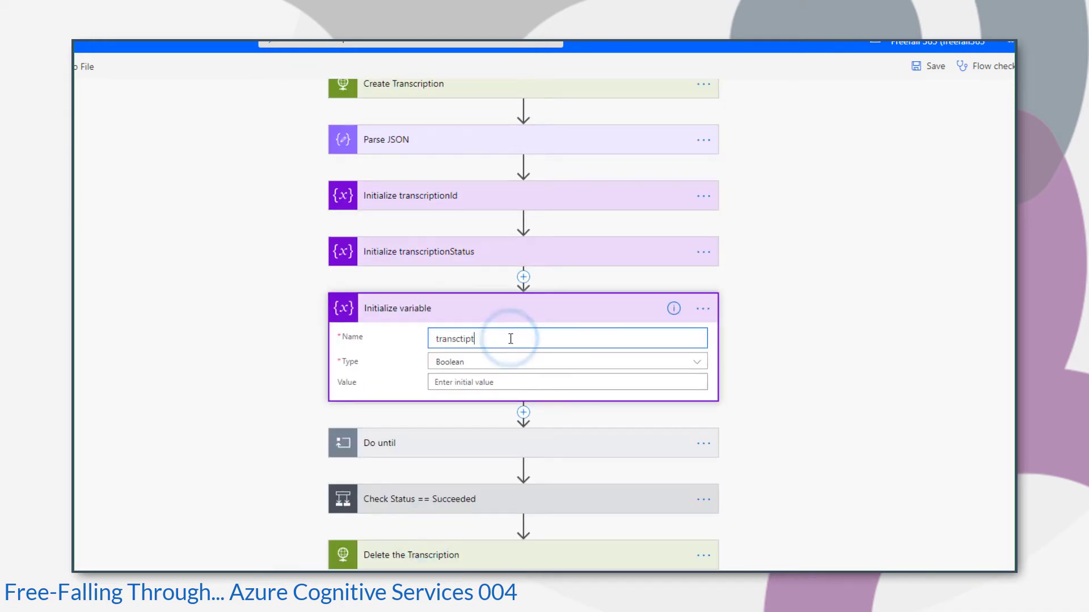
pyautogui.click(514, 361)
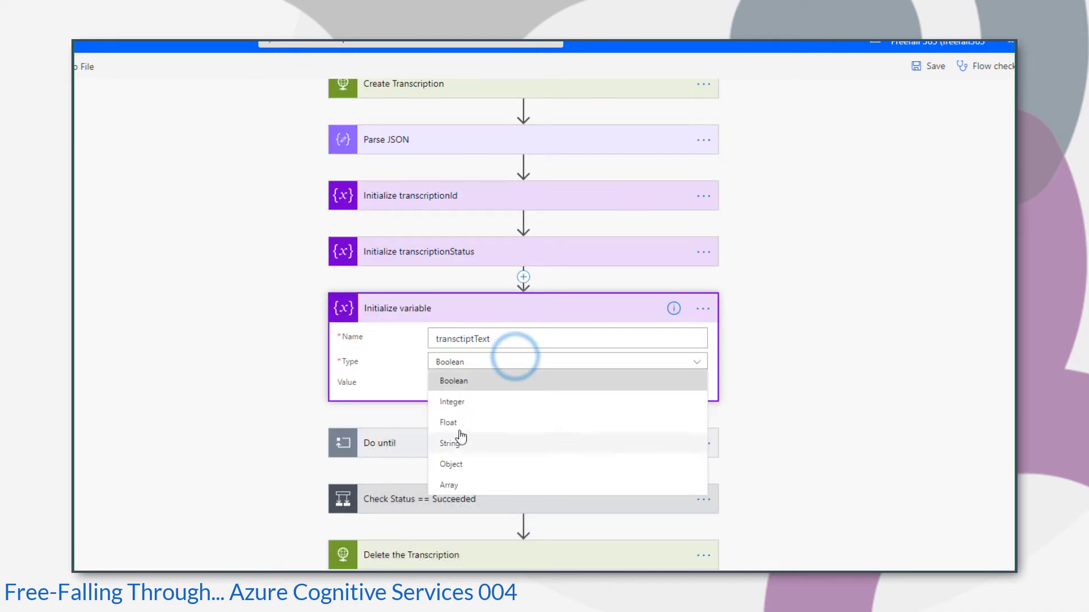
pyautogui.click(449, 444)
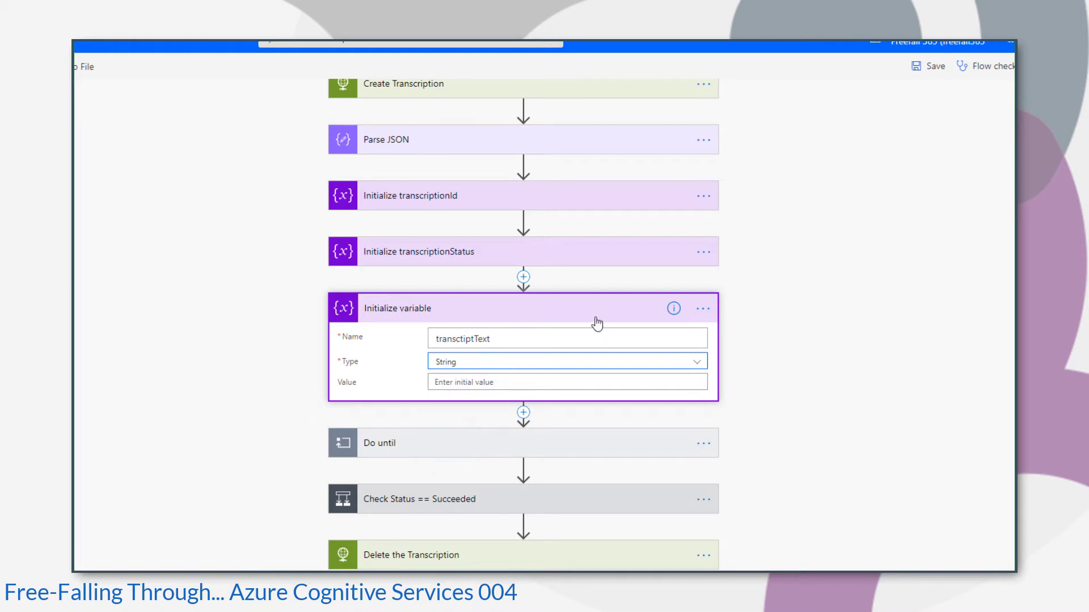
# - Rename the new step using the transctiptText variable name and collapse it
pyautogui.doubleClick(462, 339)
pyautogui.hotkey('ctrl', 'c')
pyautogui.click(703, 308)
pyautogui.click(753, 324)
pyautogui.hotkey('ctrl', 'v')
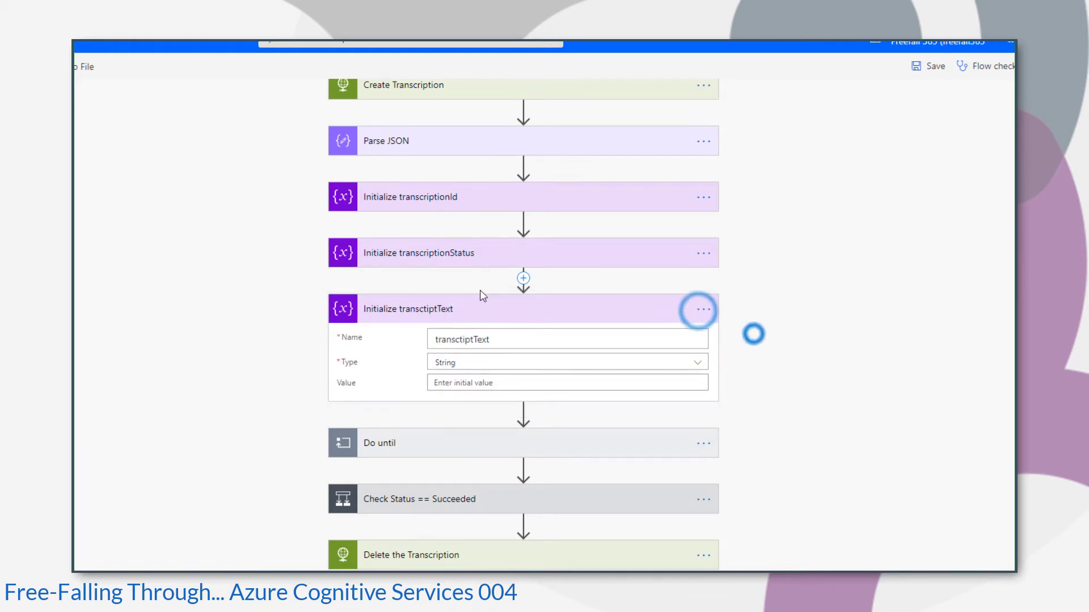
pyautogui.click(474, 314)
# - Replace the Create file content's Body token with the transctiptText variable
pyautogui.click(571, 512)
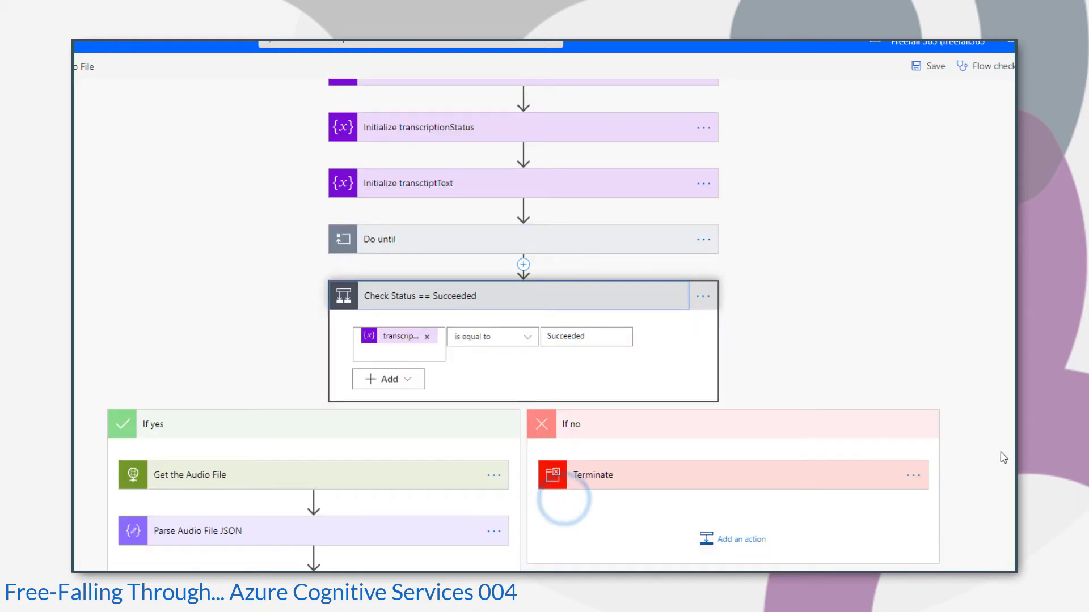
pyautogui.scroll(-1, 375, 540)
pyautogui.click(370, 520)
pyautogui.scroll(-3, 987, 488)
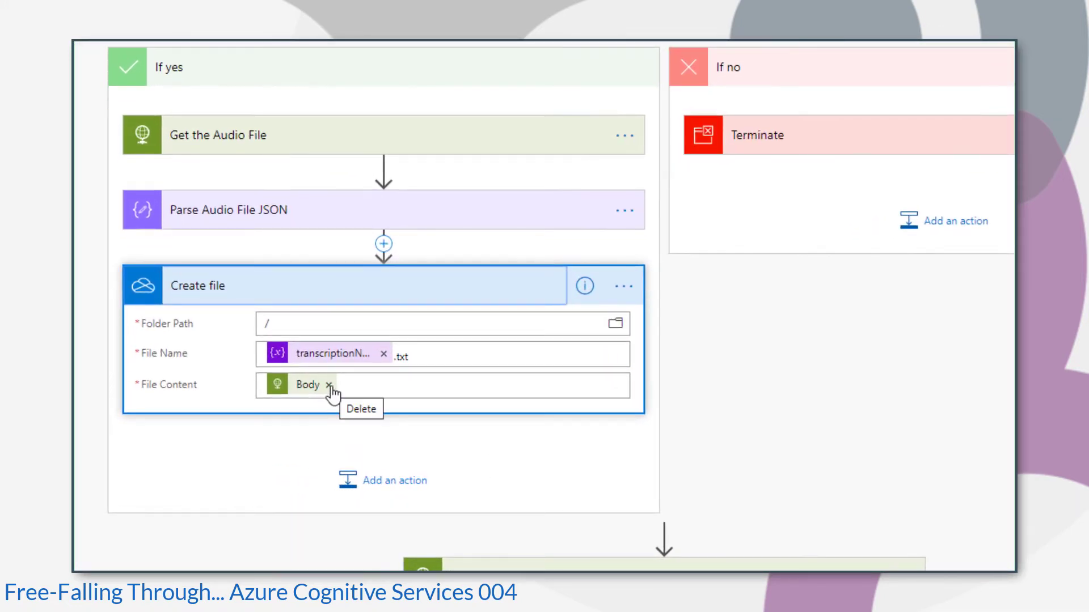
pyautogui.click(329, 385)
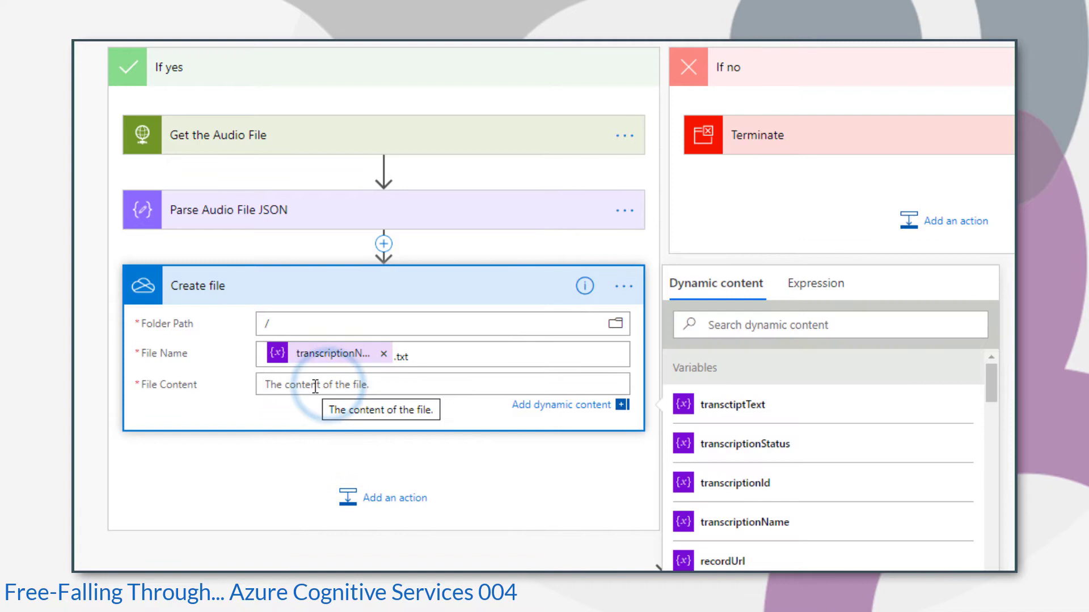
pyautogui.click(886, 416)
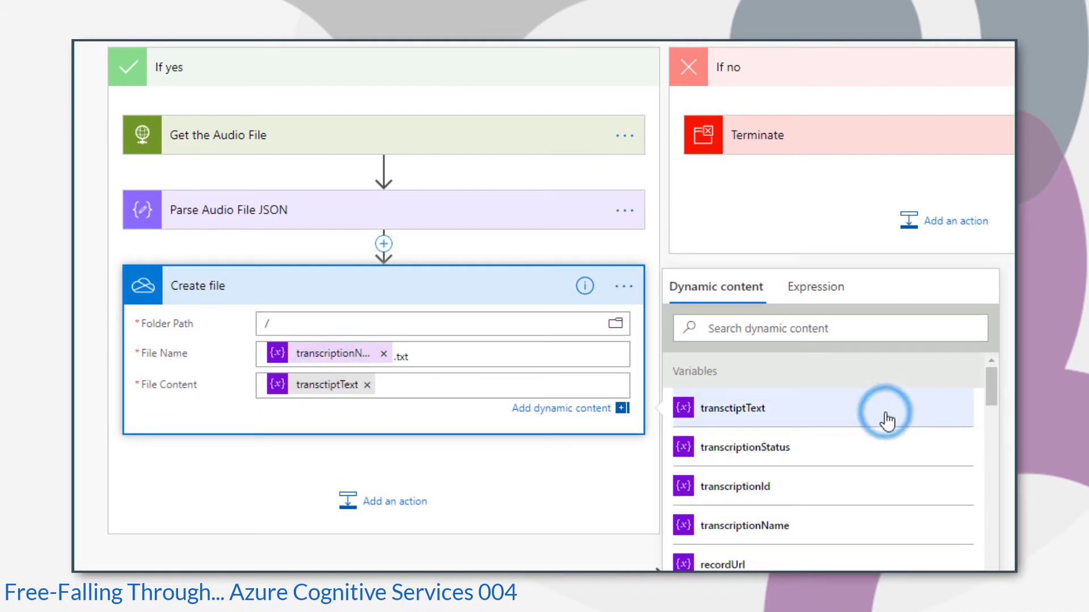
# - Rename the Create file step to 'Create Transcript txt File'
pyautogui.click(613, 288)
pyautogui.click(697, 309)
pyautogui.write('Create Transcript txt File')
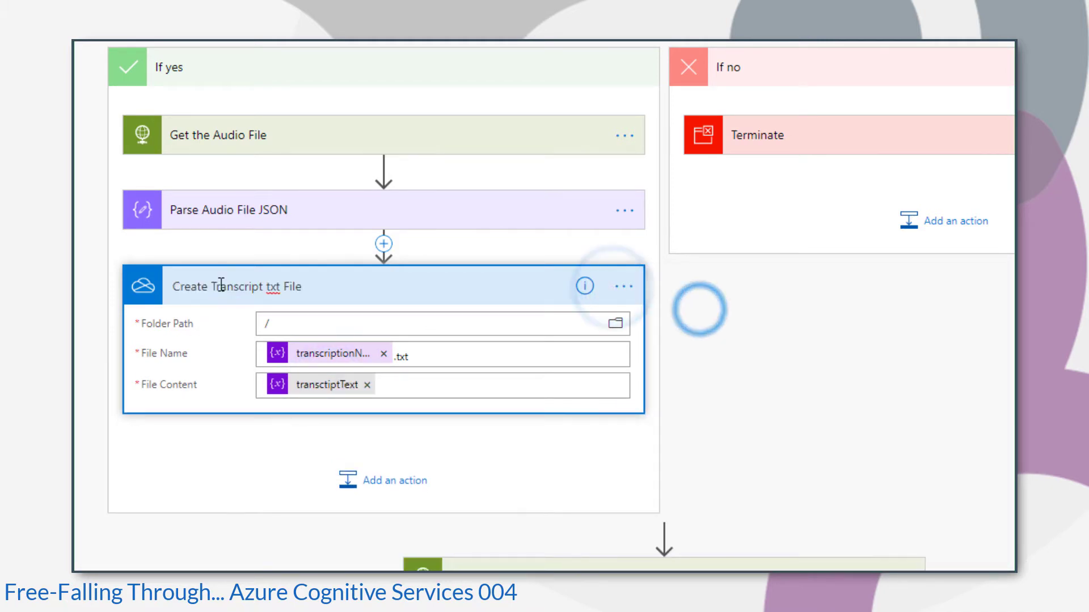
# - Add an Append to string variable step after Parse Audio File JSON targeting transctiptText
pyautogui.click(383, 244)
pyautogui.click(377, 264)
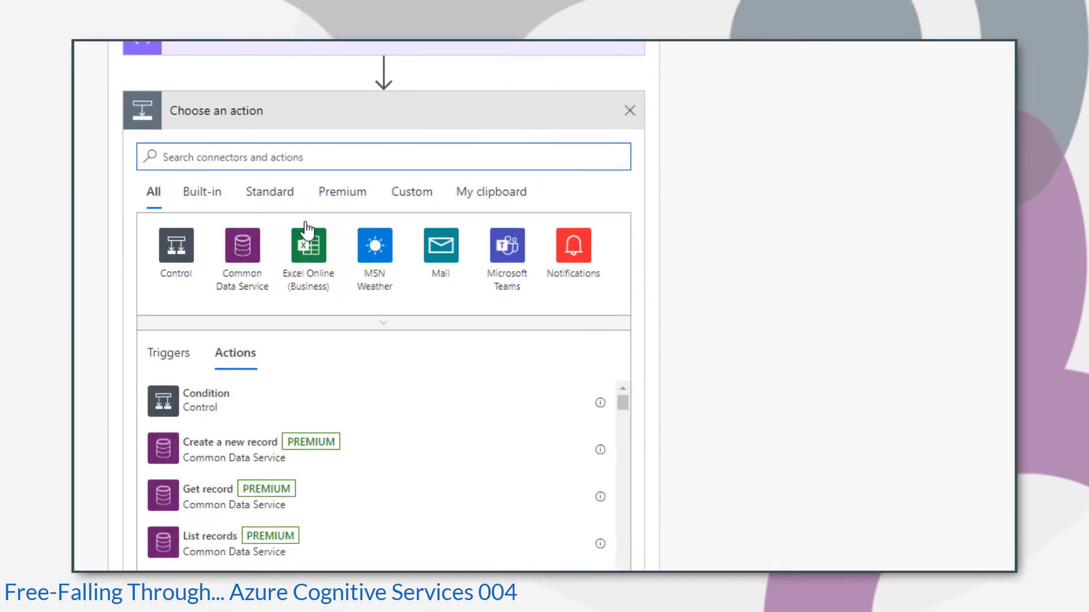
pyautogui.click(301, 158)
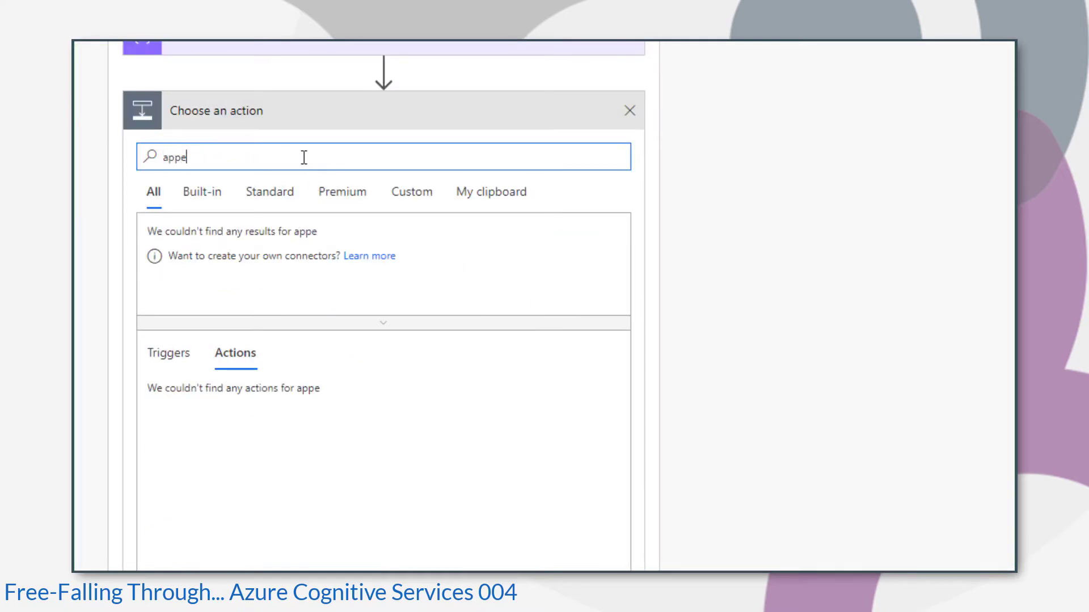
pyautogui.press('BackSpace')
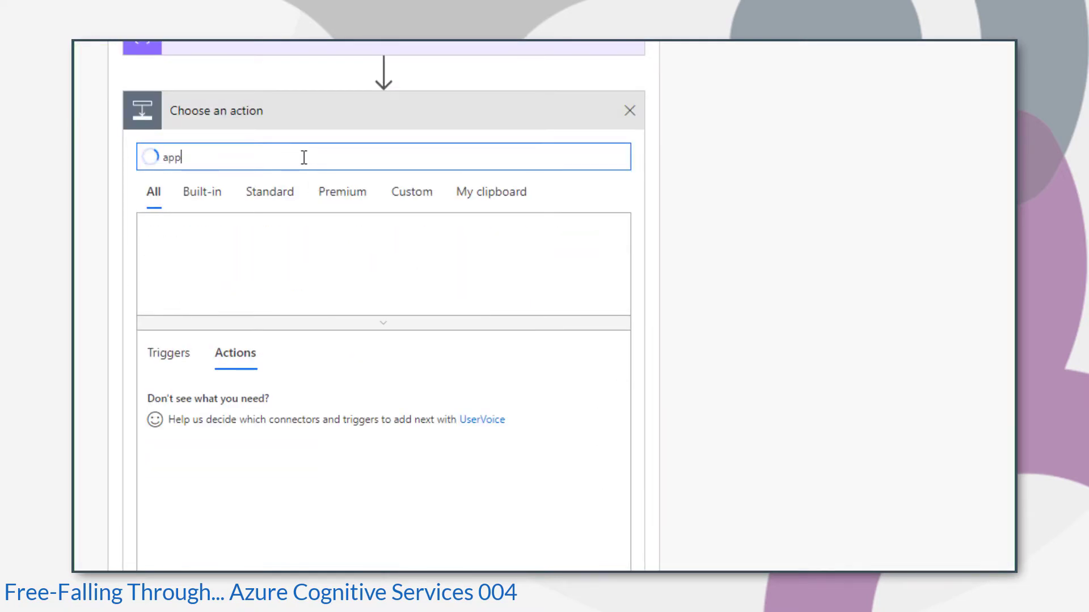
pyautogui.write('n')
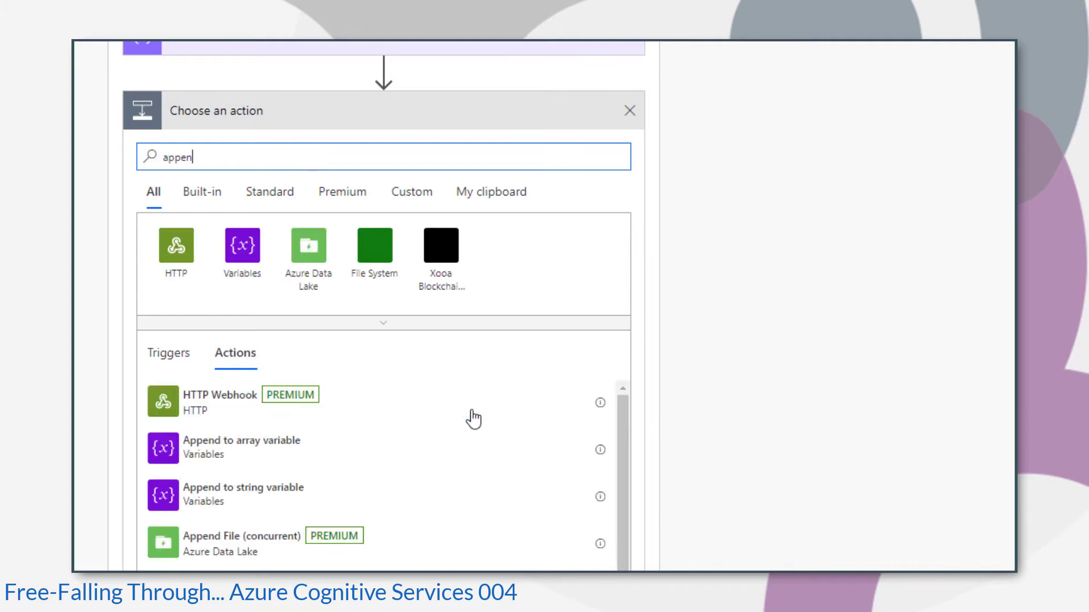
pyautogui.click(273, 506)
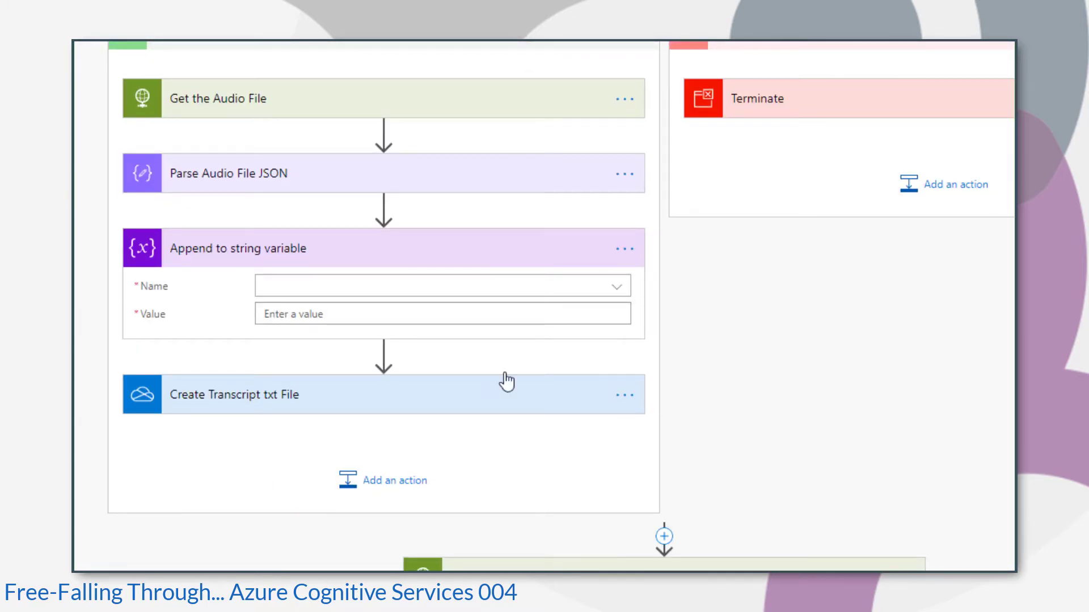
pyautogui.click(617, 287)
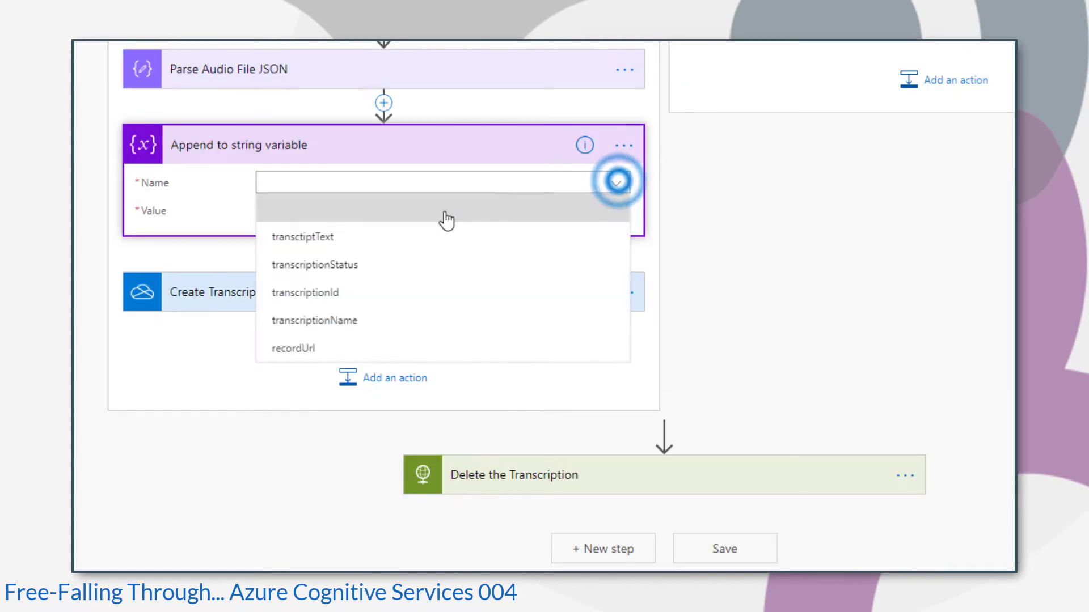
pyautogui.click(380, 236)
# - Set the appended value to SegmentResults, wrapping the step in an Apply to each loop
pyautogui.click(318, 211)
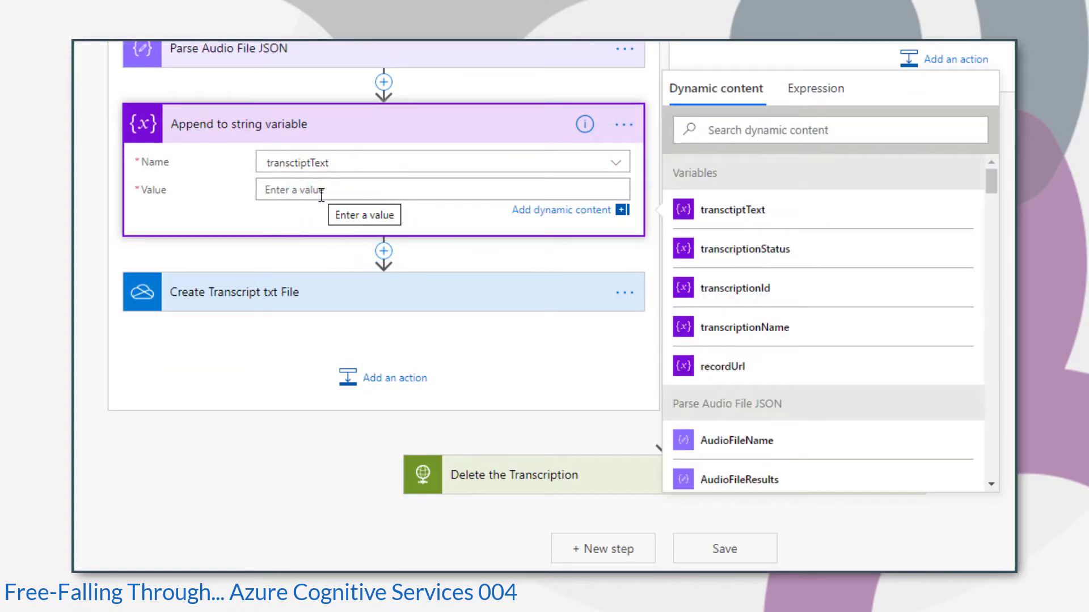
pyautogui.scroll(-3, 857, 301)
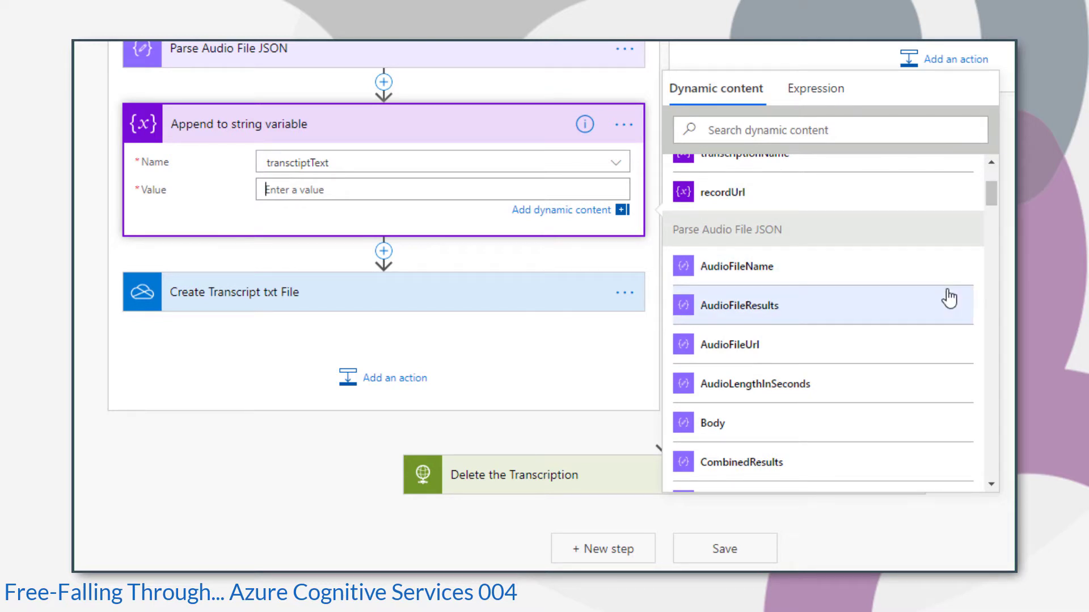
pyautogui.scroll(-2, 948, 299)
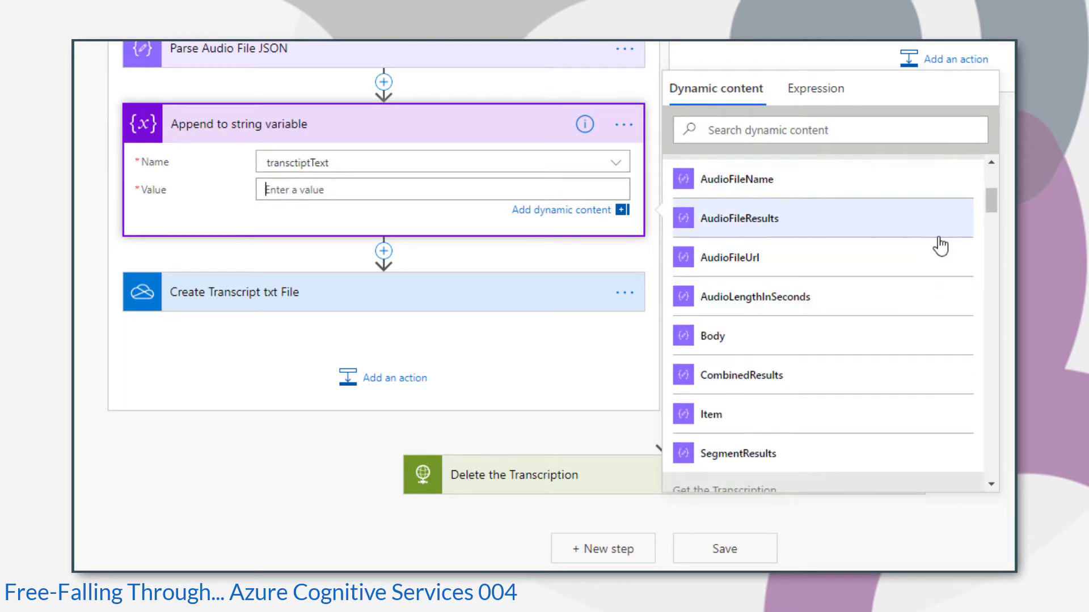
pyautogui.scroll(2, 876, 244)
pyautogui.scroll(-2, 873, 391)
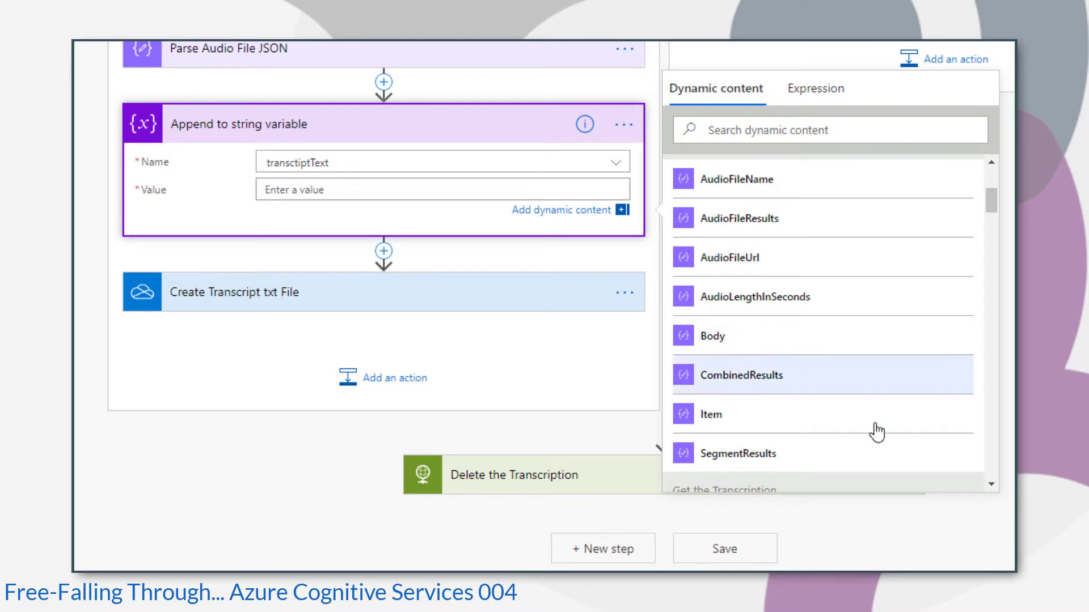
pyautogui.click(895, 457)
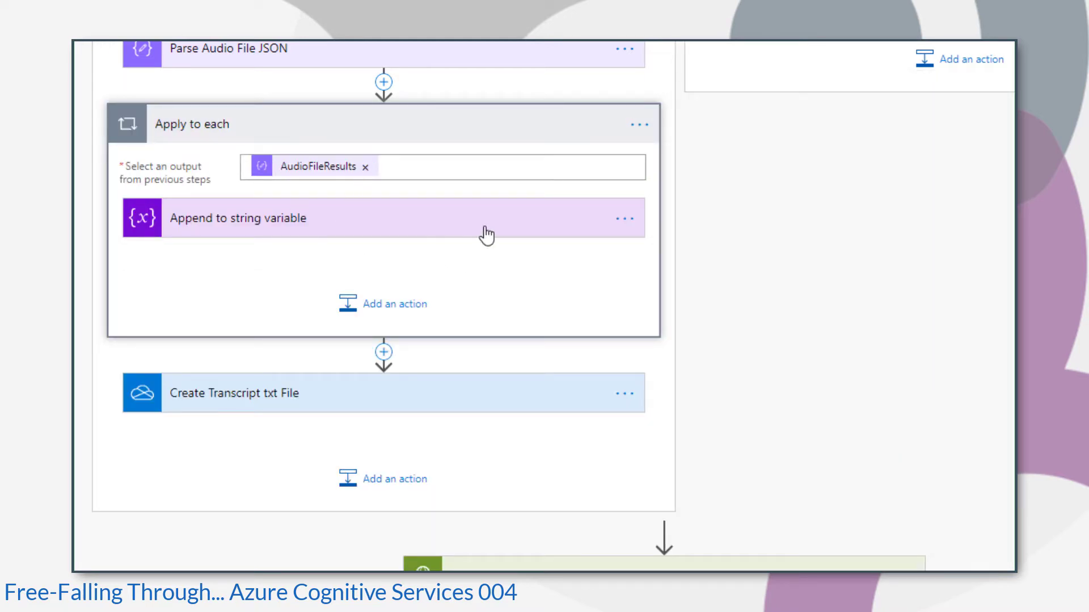
# - Swap the append value's SegmentResults token for NBest, creating the nested Apply to each 2 loop
pyautogui.click(509, 228)
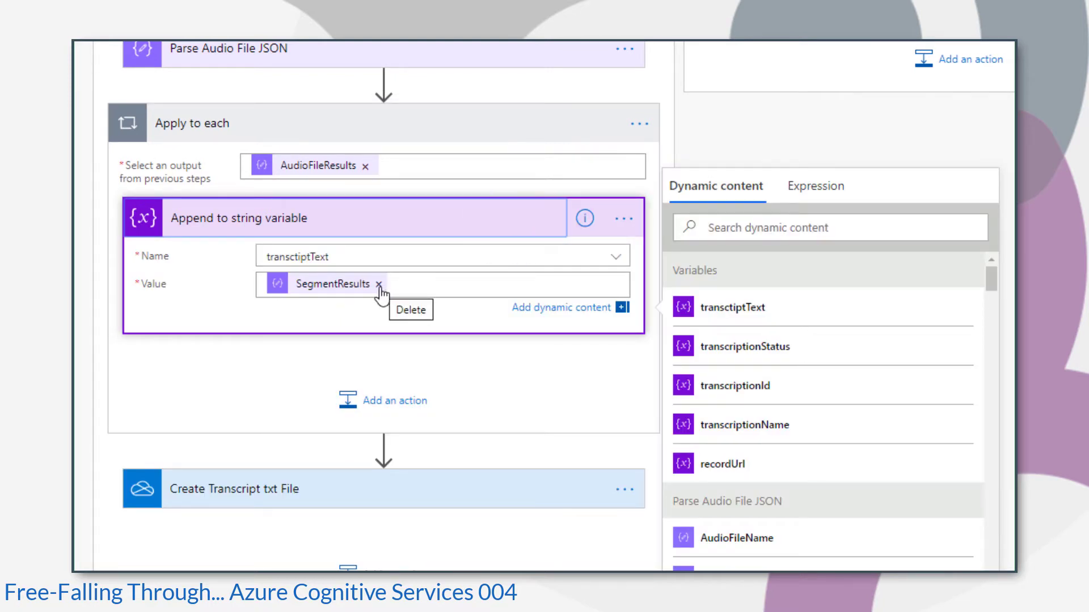
pyautogui.click(379, 284)
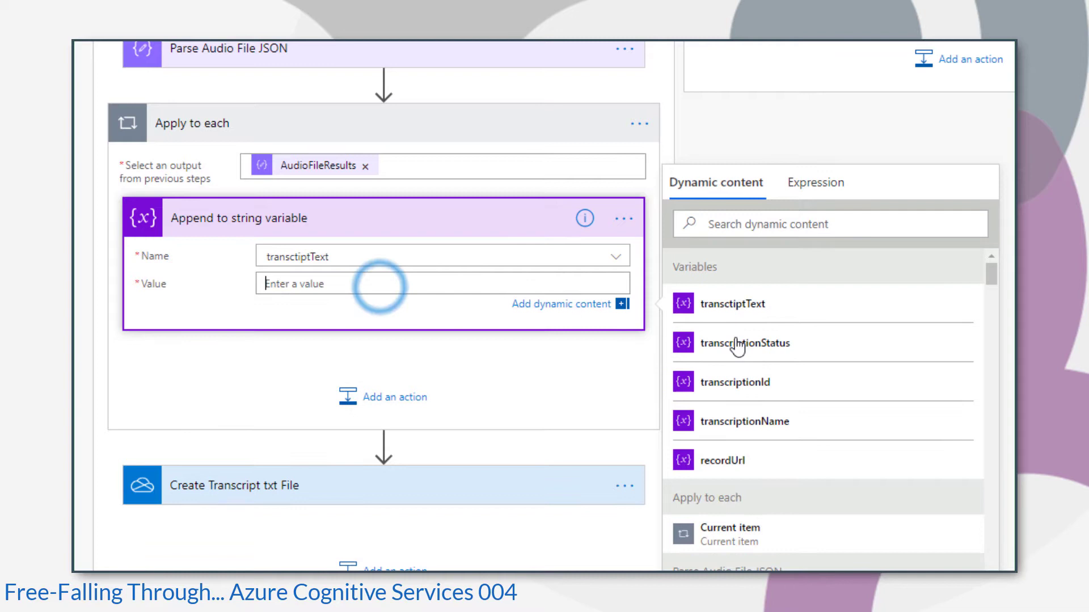
pyautogui.scroll(-1, 907, 375)
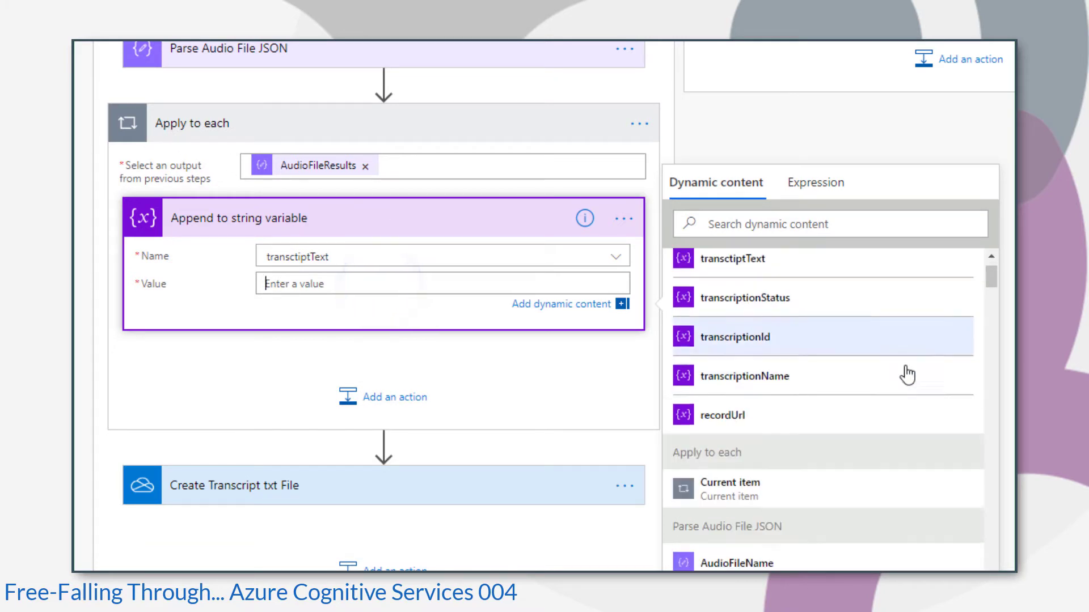
pyautogui.scroll(-7, 907, 374)
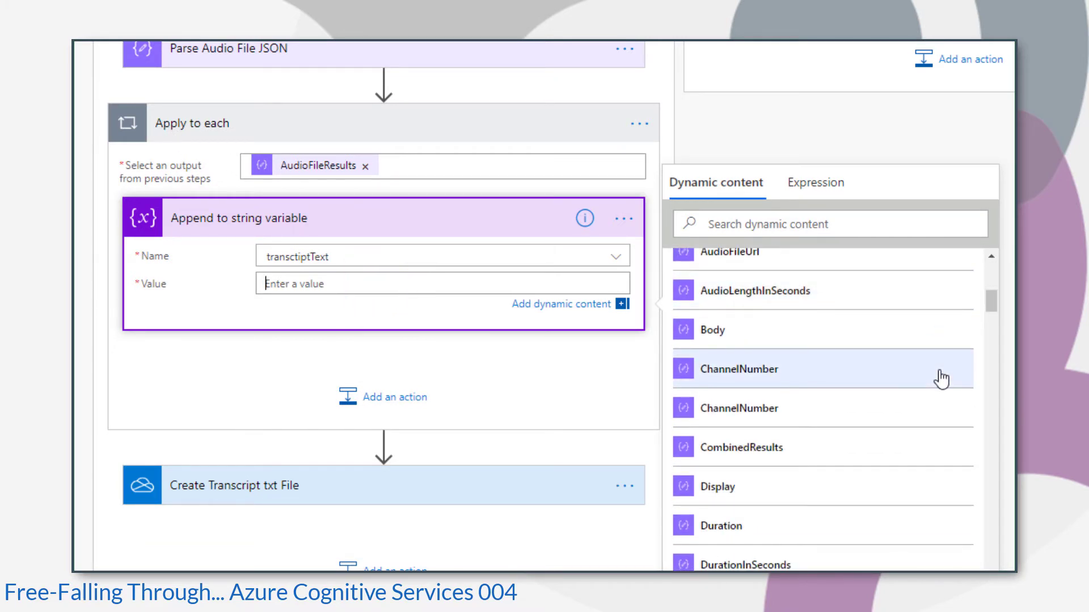
pyautogui.scroll(-5, 941, 378)
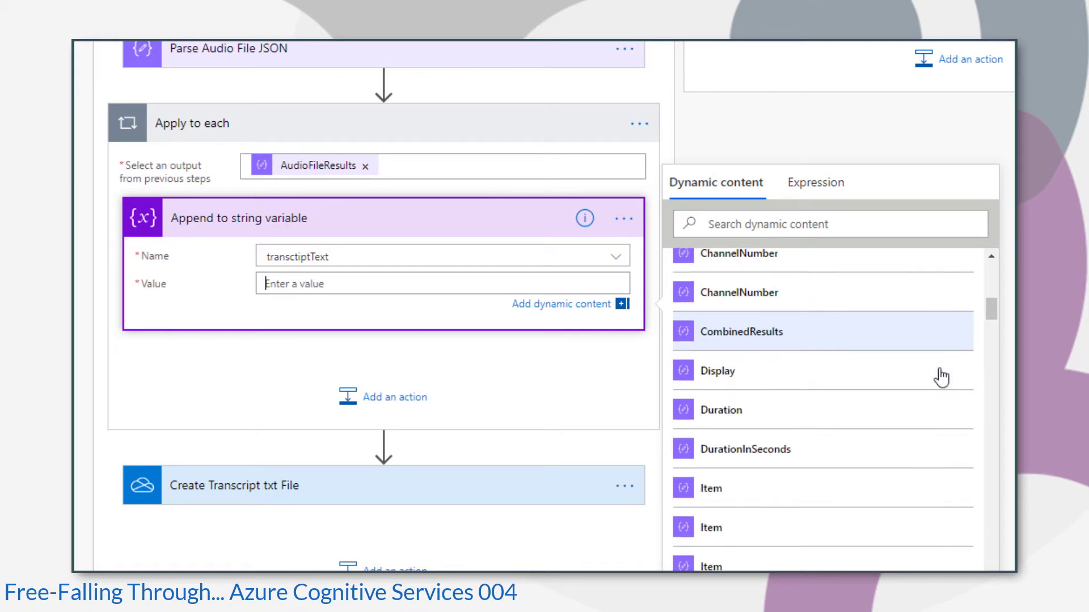
pyautogui.scroll(-3, 908, 374)
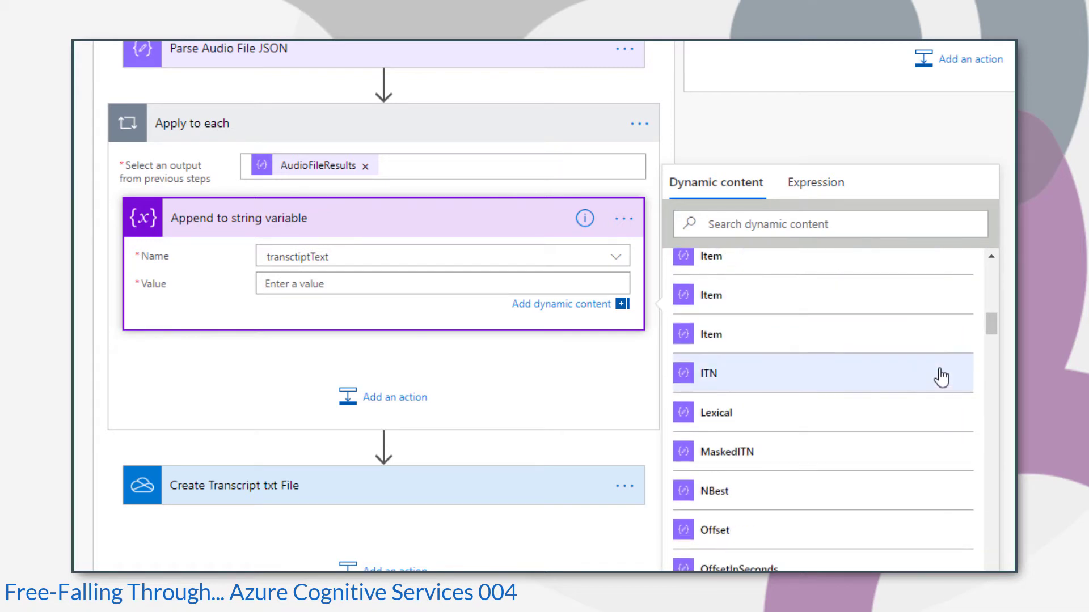
pyautogui.click(870, 406)
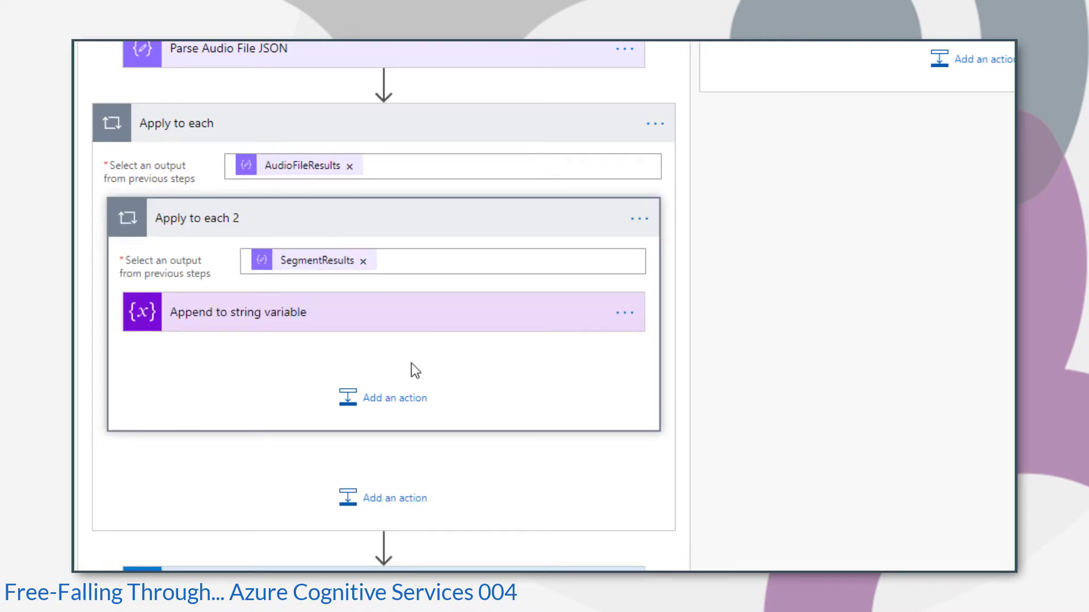
# - Clear NBest from the append value and make Apply to each 2 iterate over NBest instead of SegmentResults
pyautogui.click(498, 320)
pyautogui.scroll(-2, 576, 415)
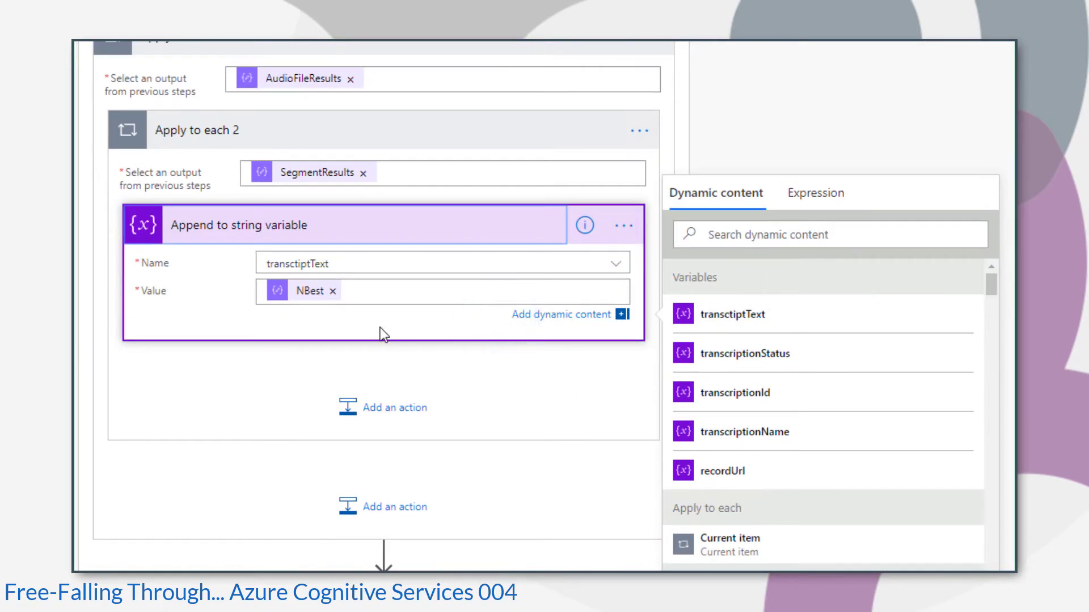
pyautogui.click(334, 291)
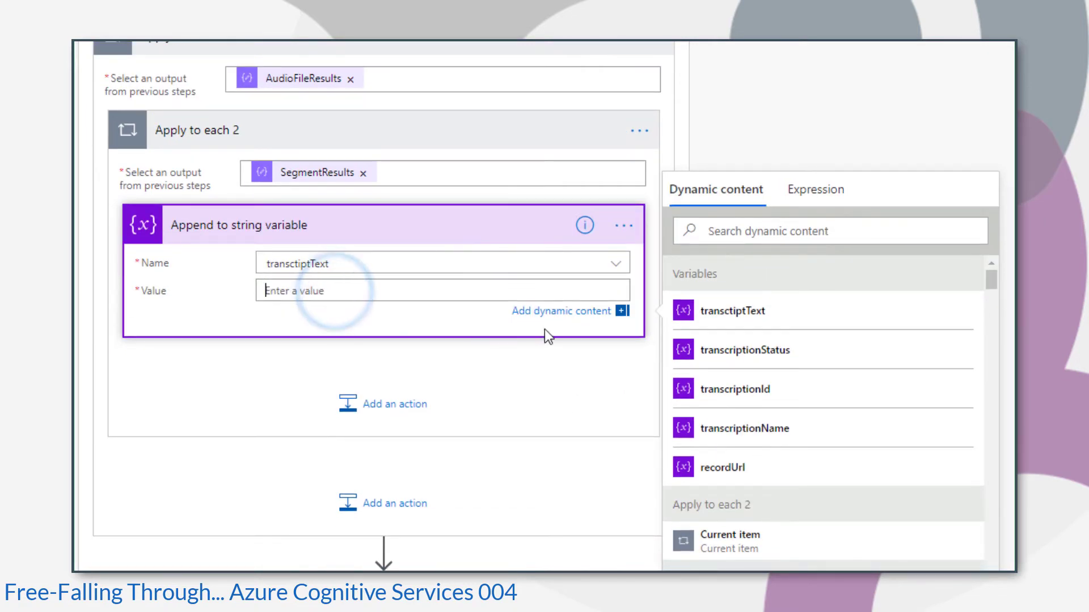
pyautogui.click(363, 173)
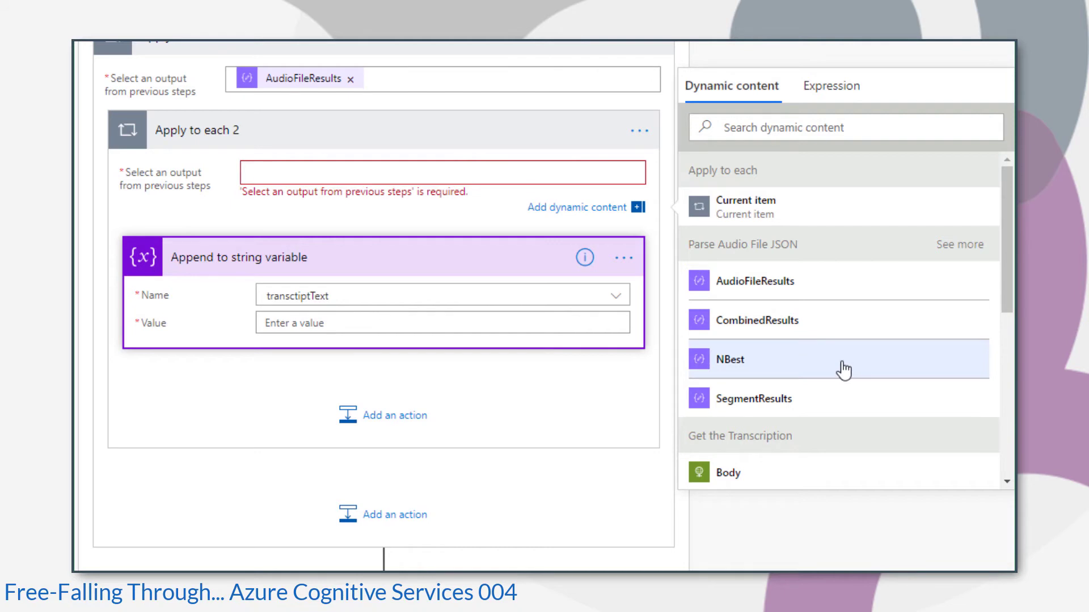
pyautogui.click(840, 361)
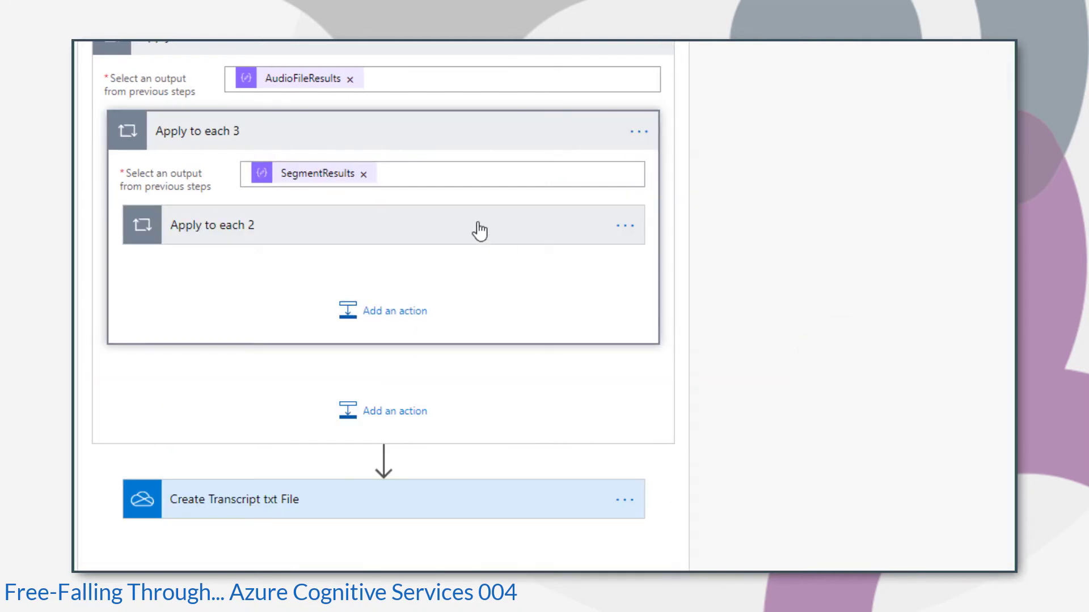
pyautogui.click(479, 227)
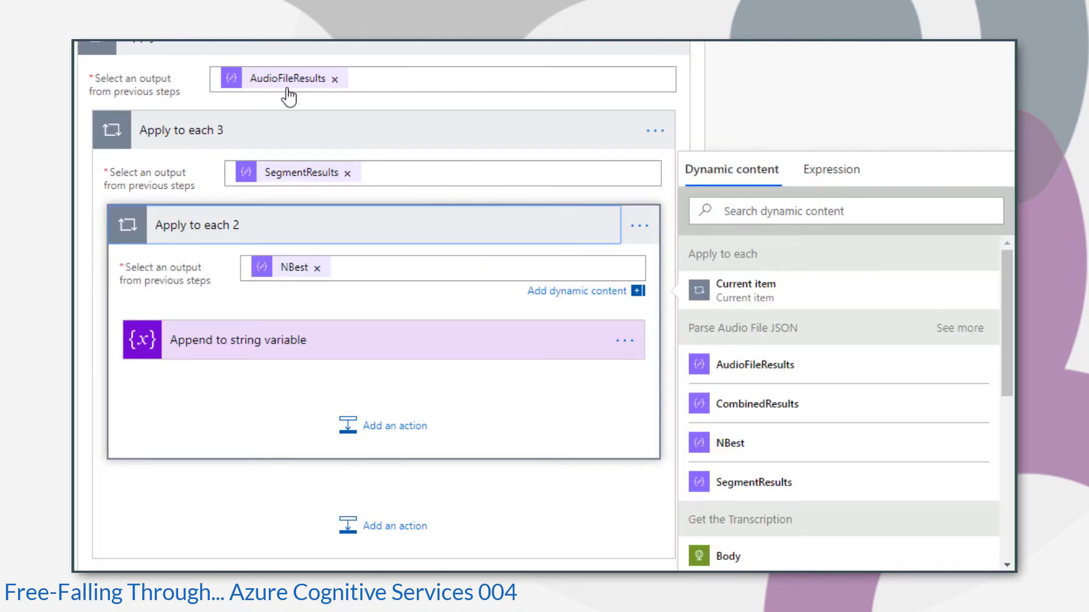
pyautogui.moveTo(288, 97)
pyautogui.click(499, 355)
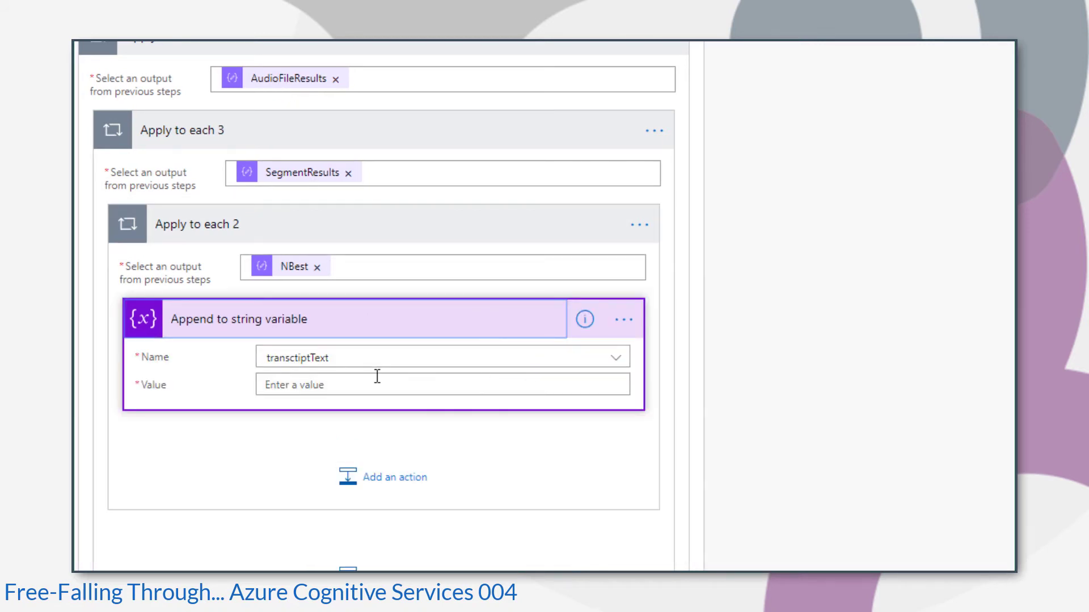
# - Set the innermost append value to the NBest Display text followed by a line break
pyautogui.click(369, 384)
pyautogui.scroll(-5, 863, 447)
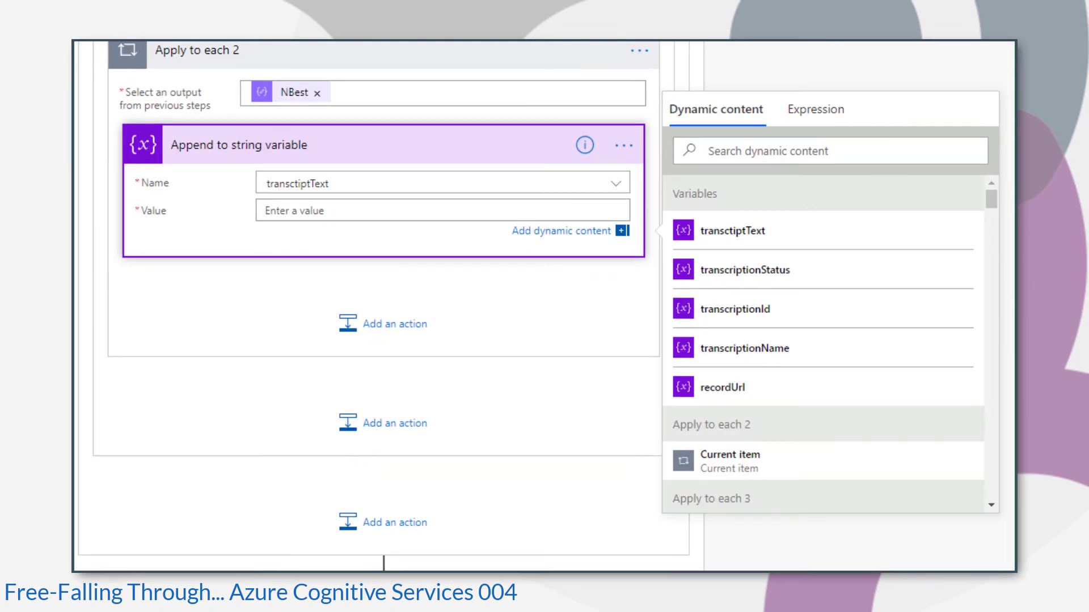
pyautogui.scroll(-10, 850, 331)
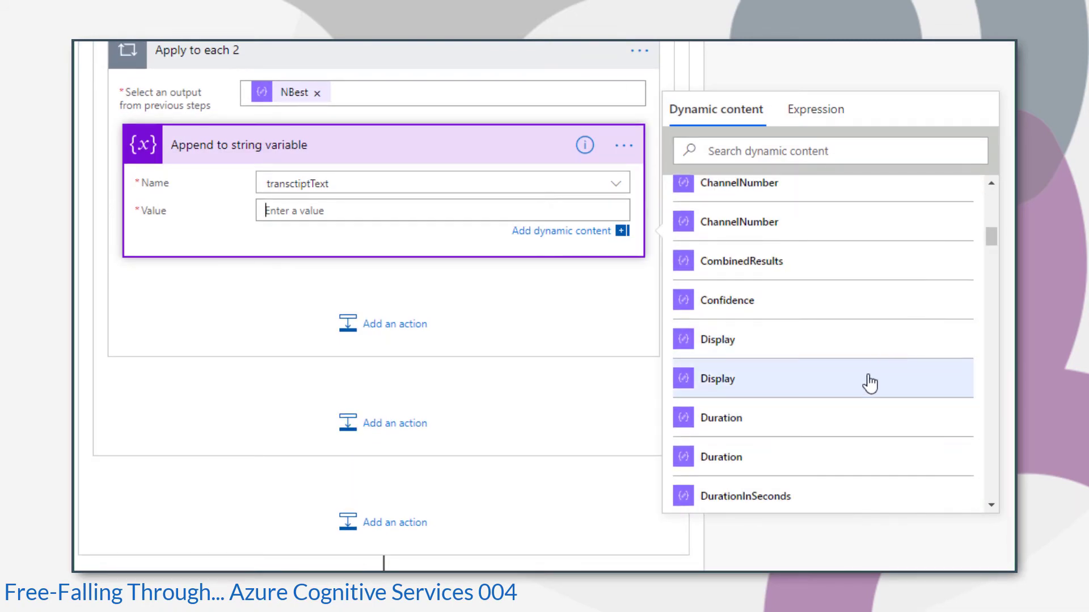
pyautogui.click(868, 384)
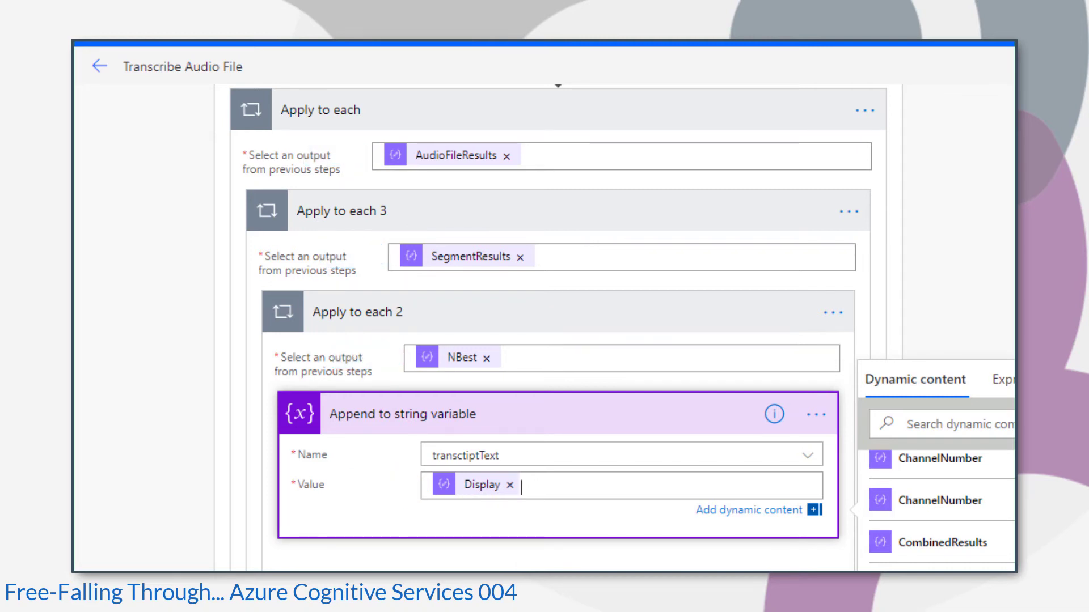
pyautogui.press('Return')
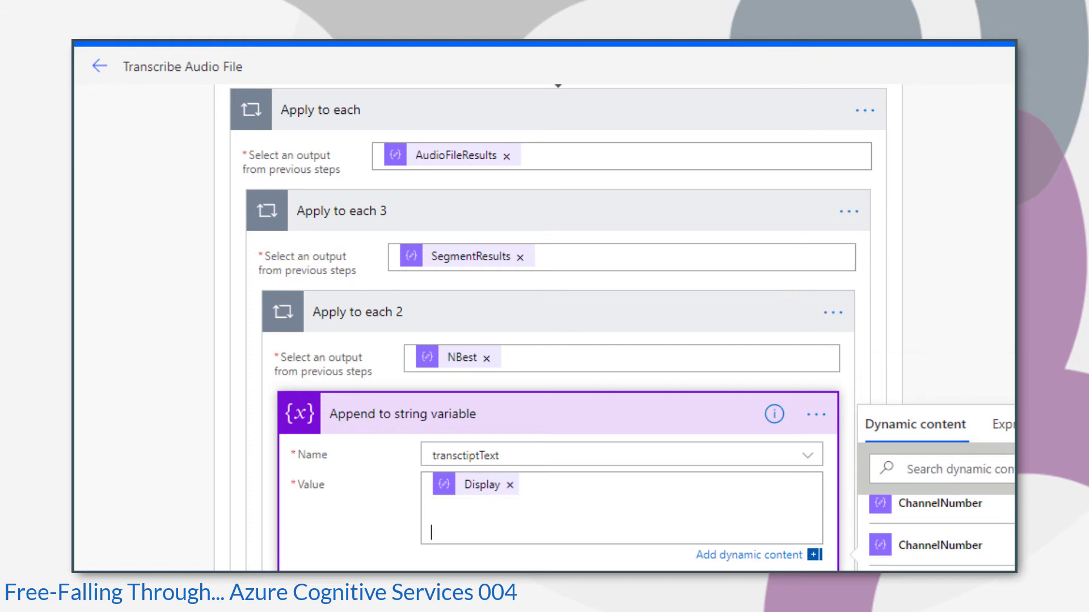
pyautogui.scroll(-9, 546, 450)
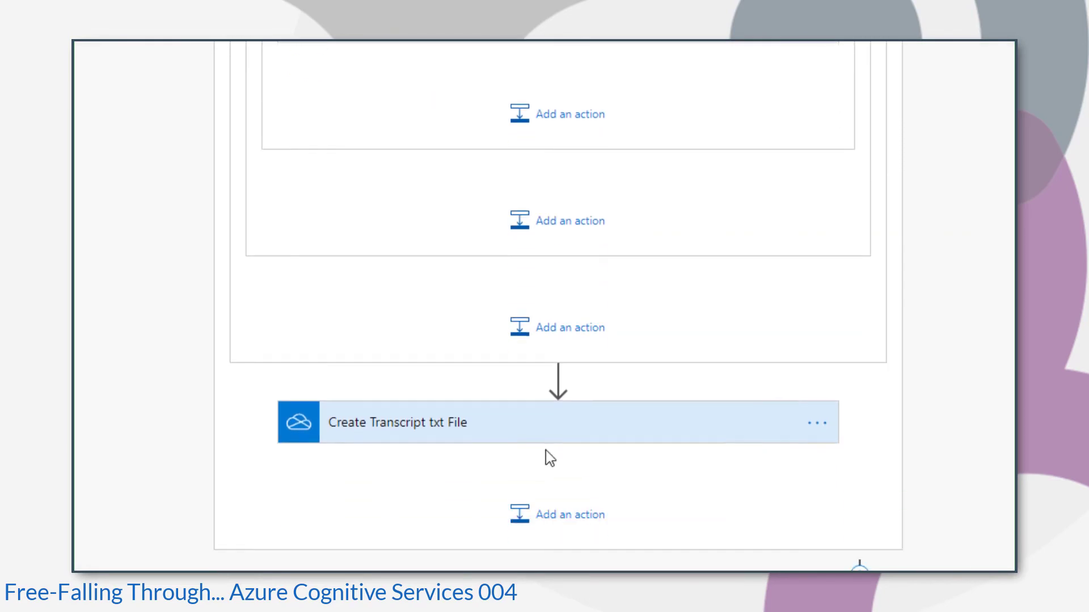
# - Check the Create Transcript txt File step and save the flow
pyautogui.scroll(-3, 546, 451)
pyautogui.click(548, 275)
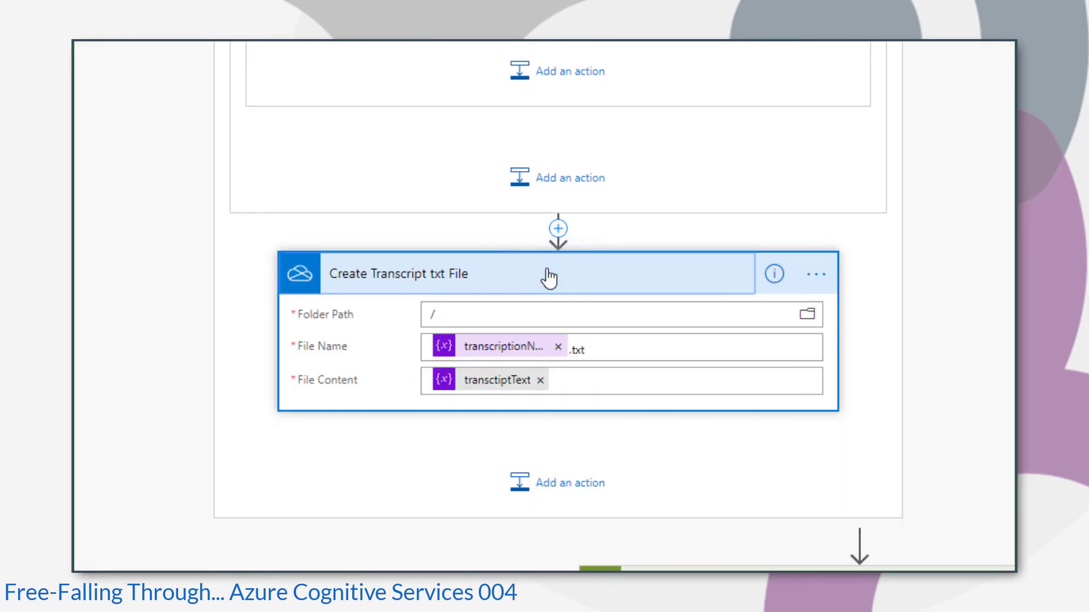
pyautogui.scroll(-1, 879, 418)
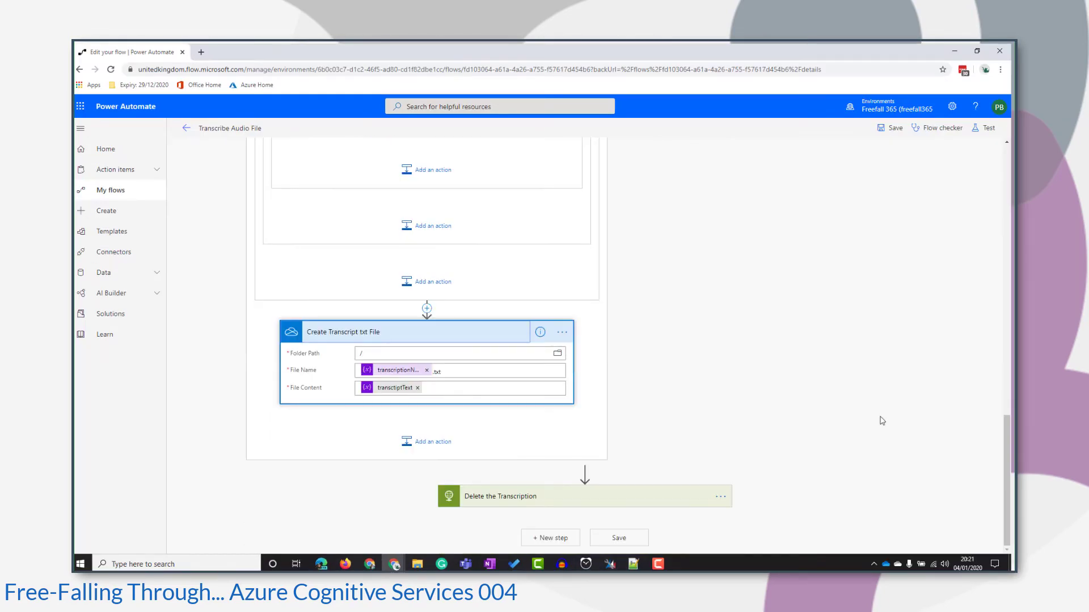
pyautogui.scroll(1, 882, 421)
pyautogui.click(891, 128)
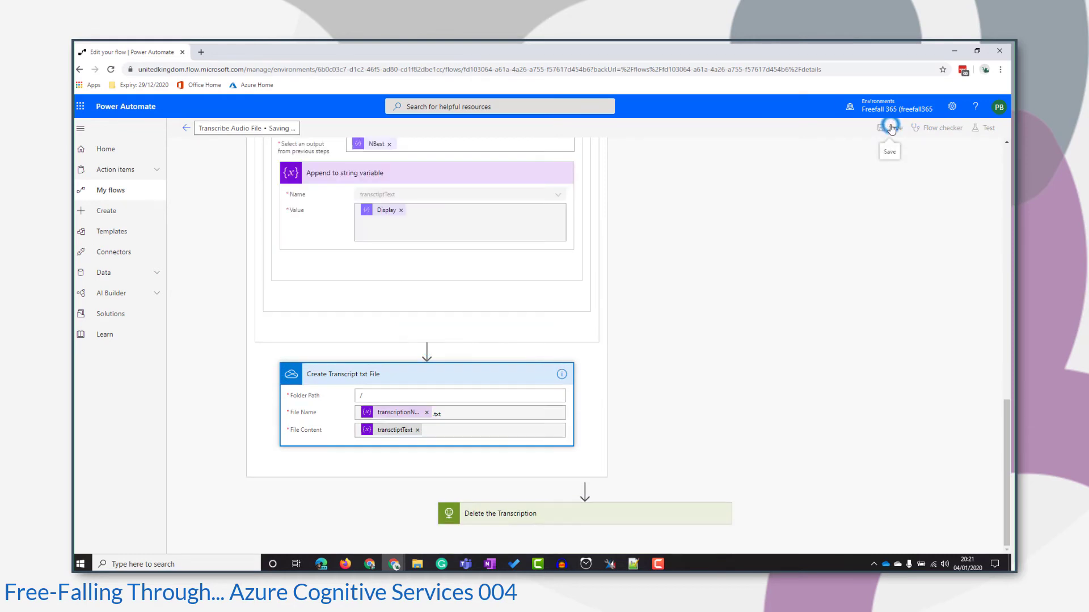
# - Run a manually triggered test of Transcribe Audio File and open its run history
pyautogui.click(988, 127)
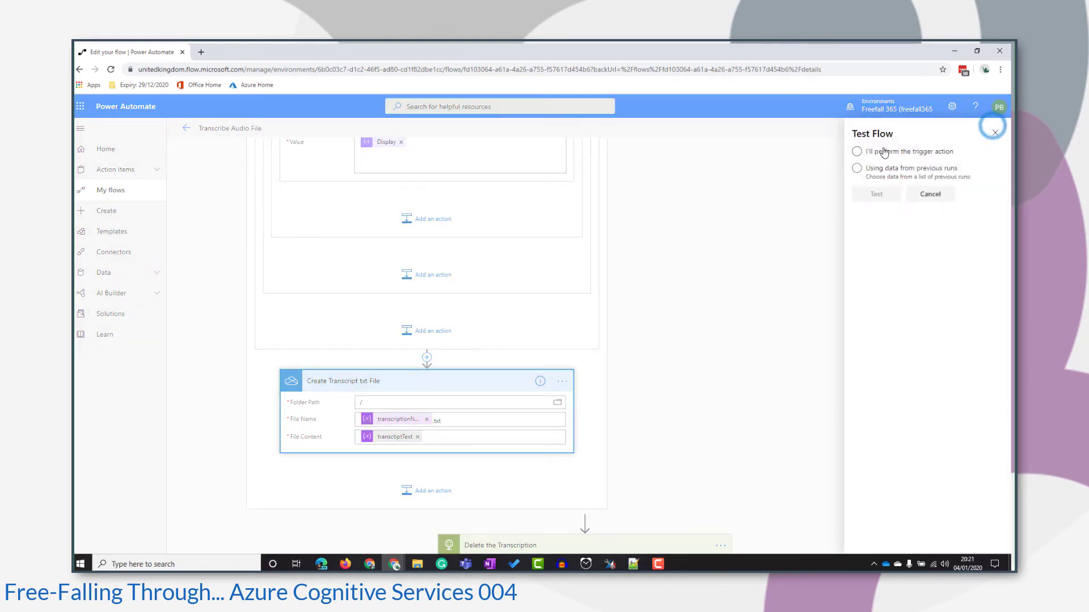
pyautogui.click(856, 150)
pyautogui.click(863, 195)
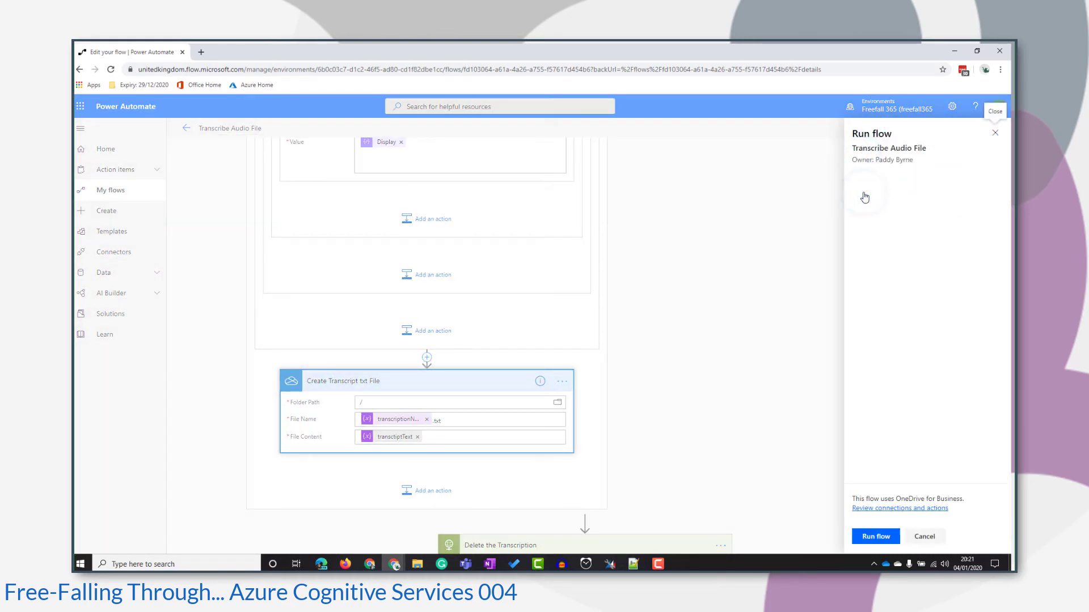
pyautogui.click(874, 537)
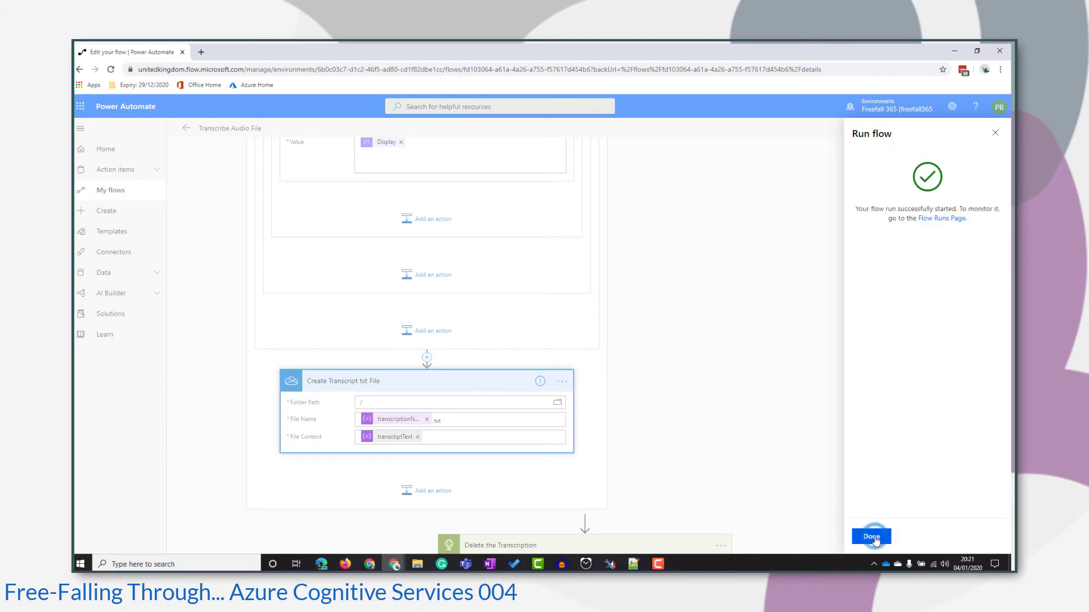
pyautogui.click(873, 537)
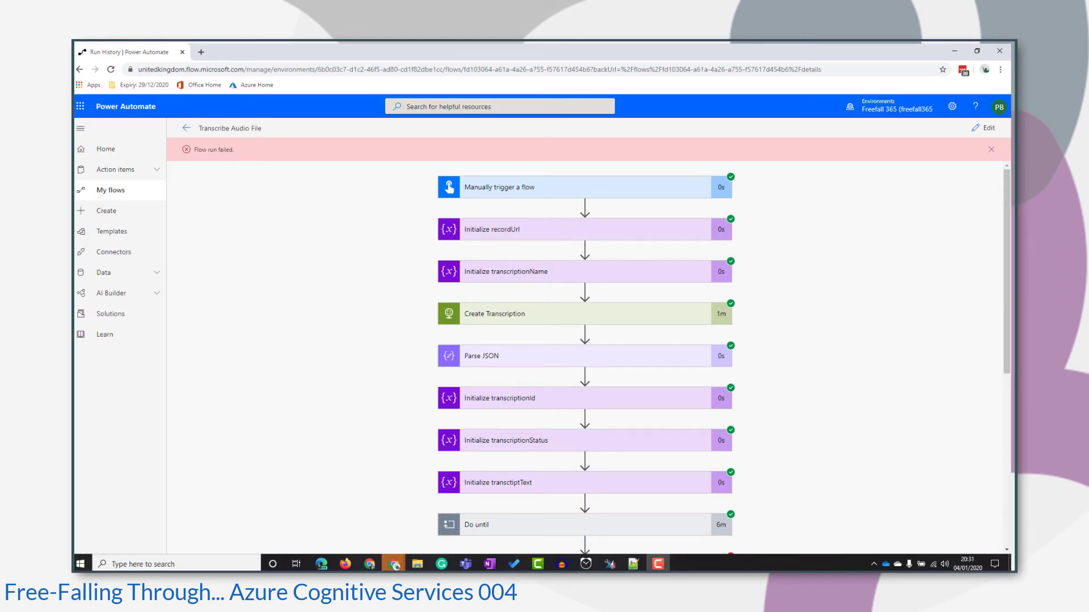
# - Expand Check Status and Parse Audio File JSON to read the Integer-versus-Number (0.85575) schema error
pyautogui.scroll(-2, 890, 334)
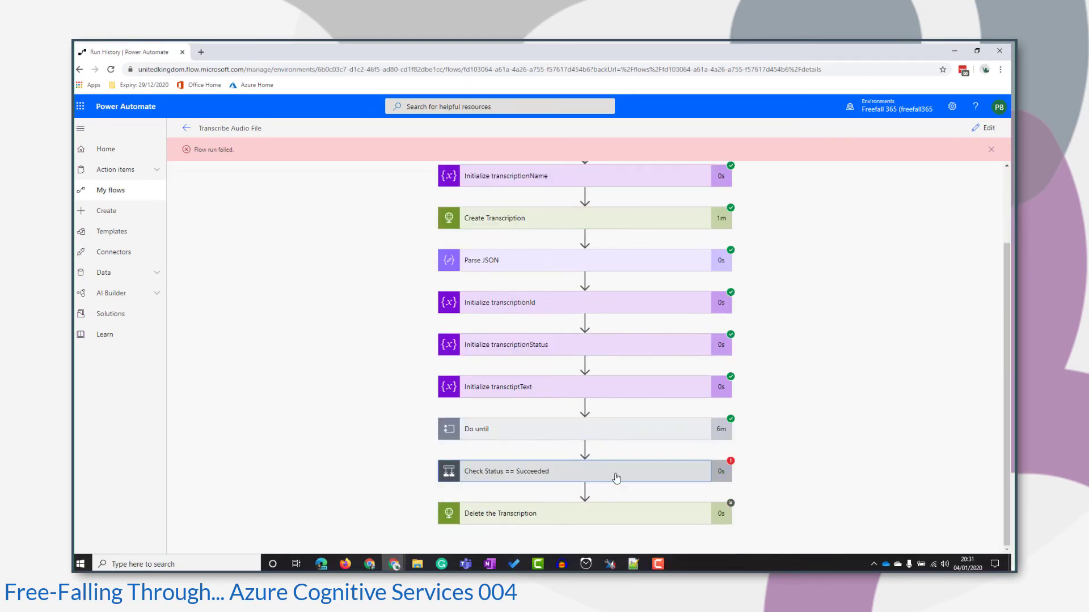
pyautogui.click(611, 478)
pyautogui.scroll(-3, 924, 413)
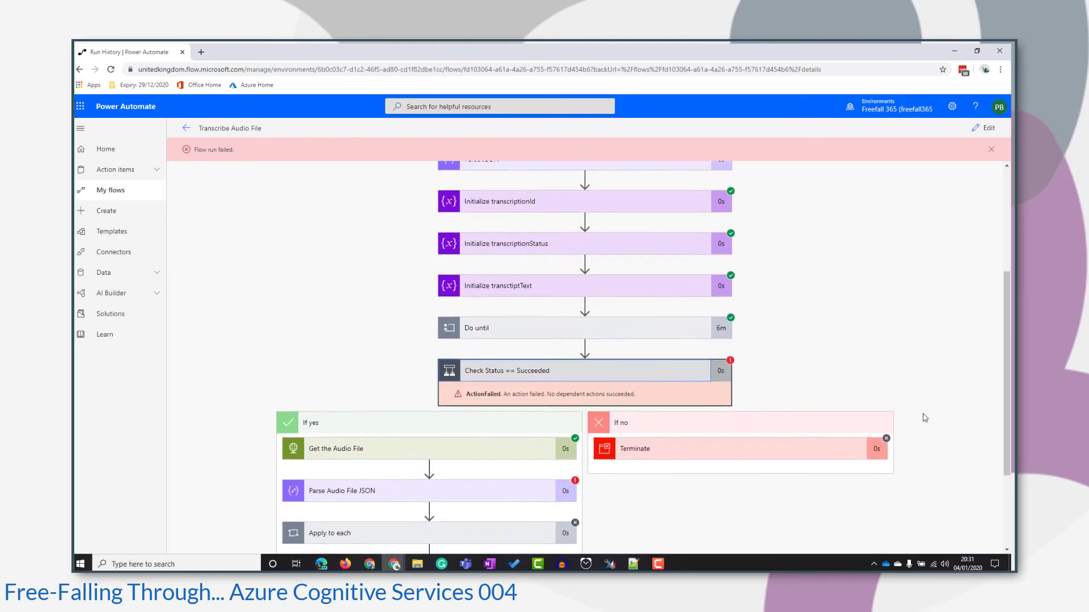
pyautogui.scroll(-2, 925, 418)
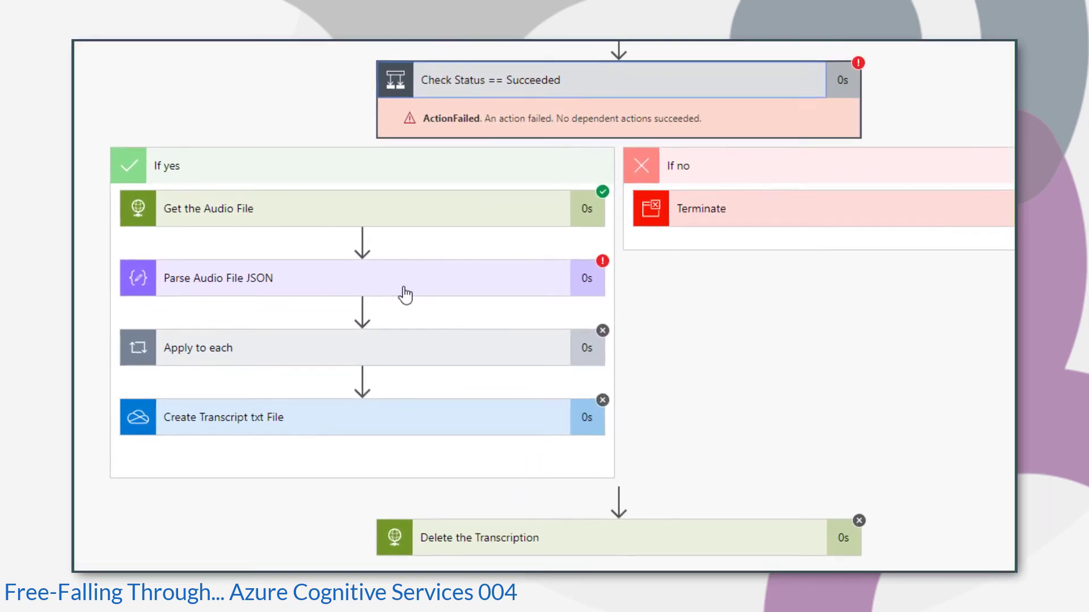
pyautogui.click(404, 289)
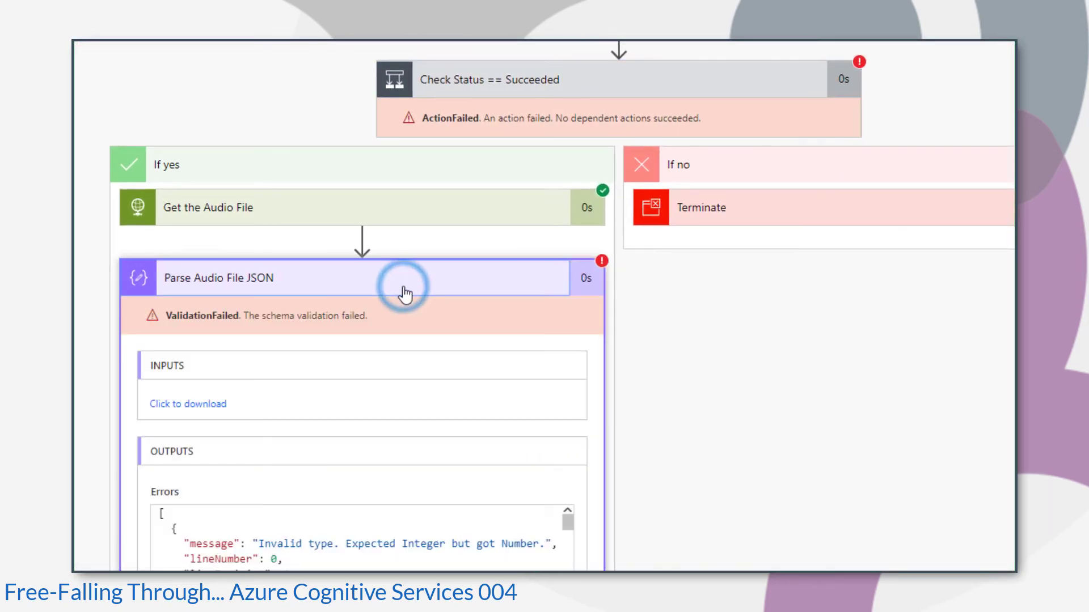
pyautogui.scroll(-3, 562, 306)
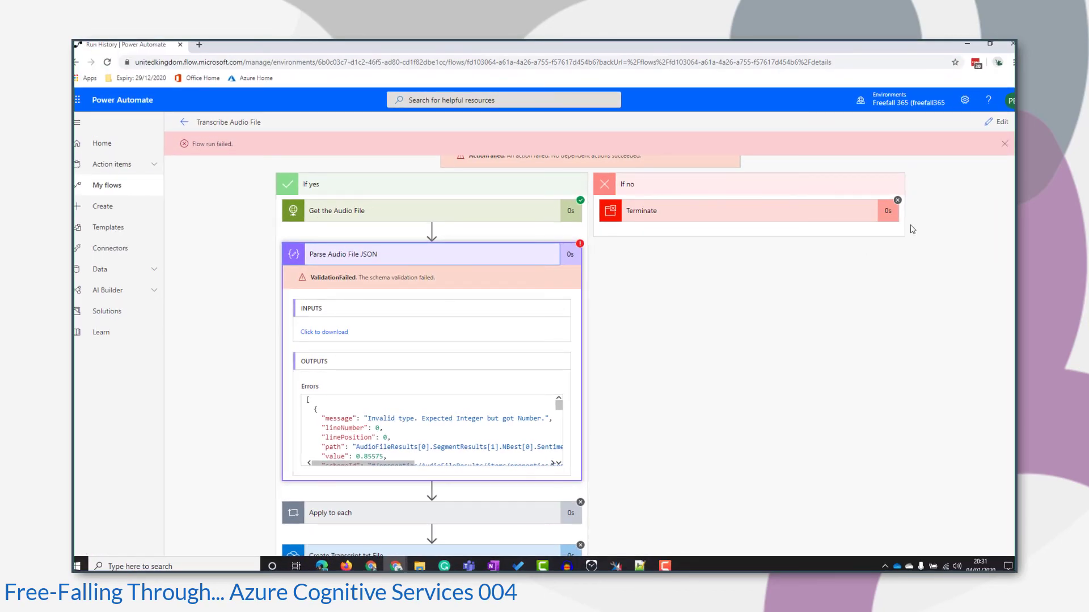
# - Open the flow for editing and copy the full schema from the Parse Audio File JSON step
pyautogui.click(996, 123)
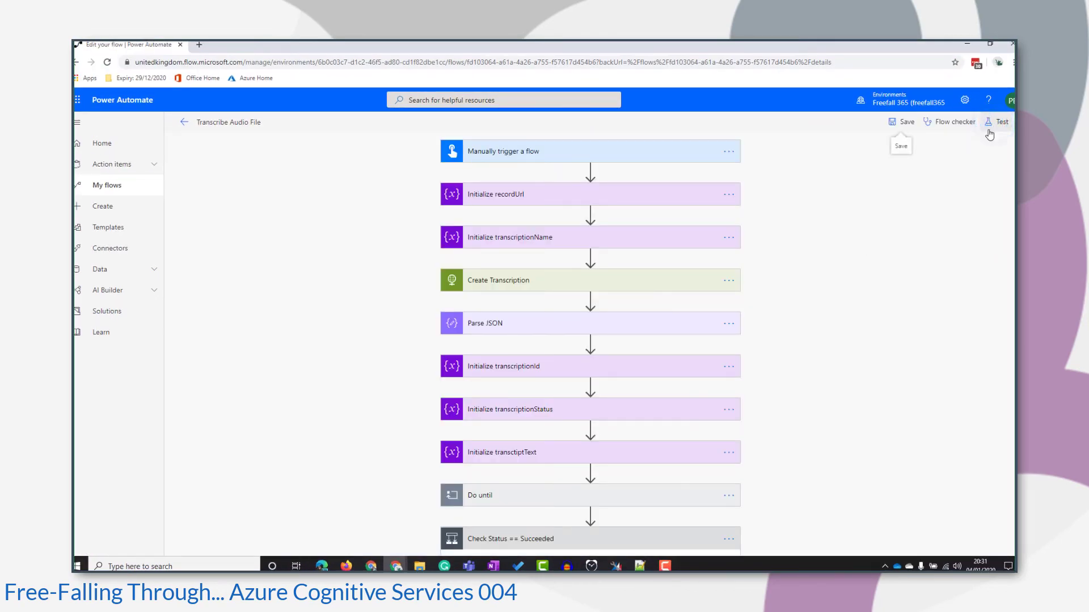
pyautogui.scroll(-7, 817, 392)
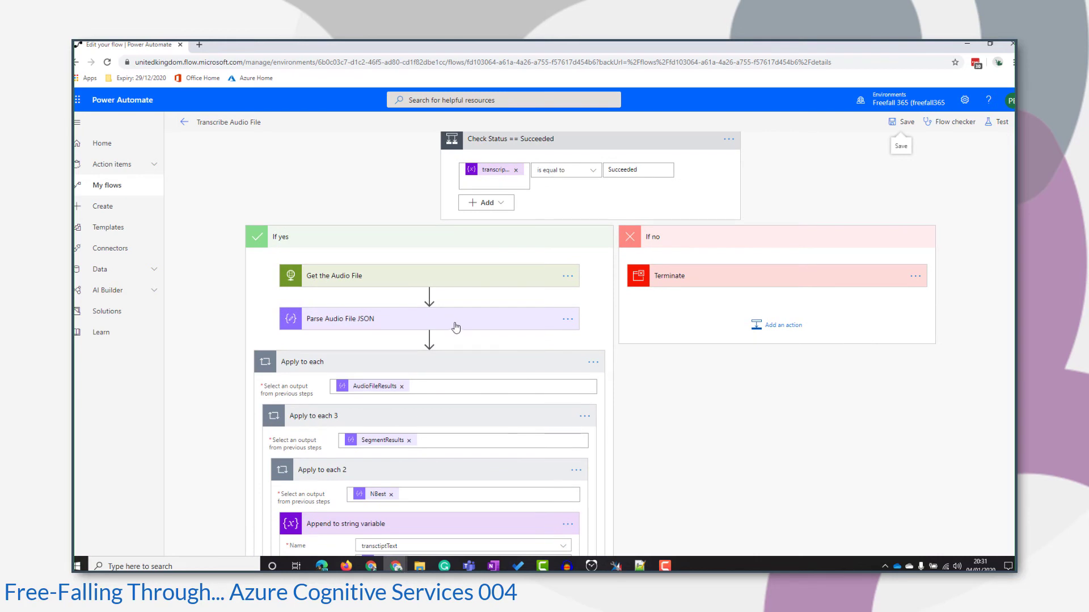
pyautogui.click(454, 321)
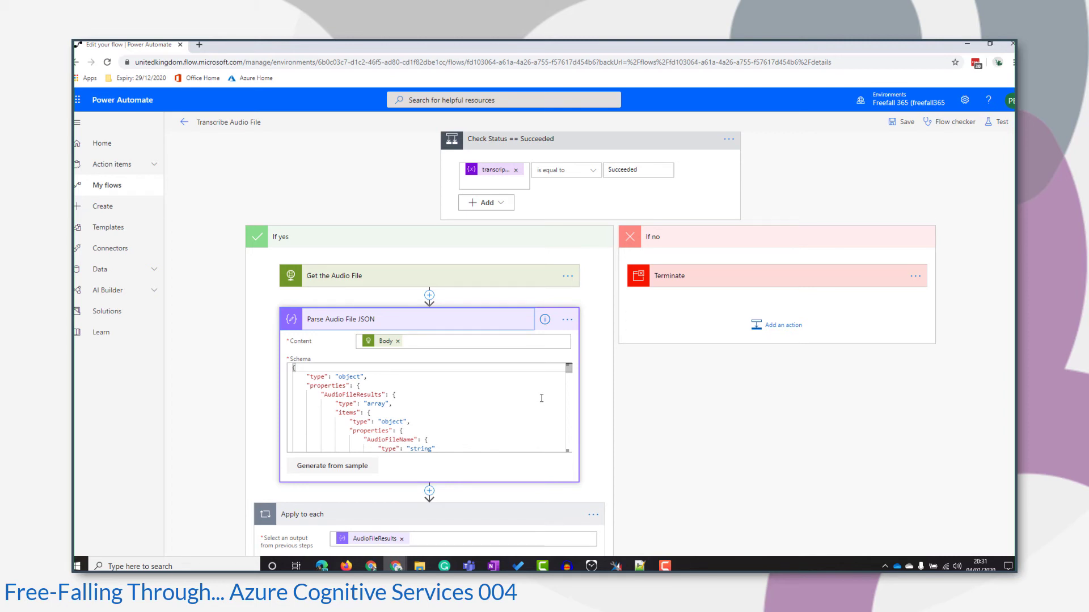
pyautogui.scroll(-2, 542, 398)
pyautogui.scroll(-3, 542, 398)
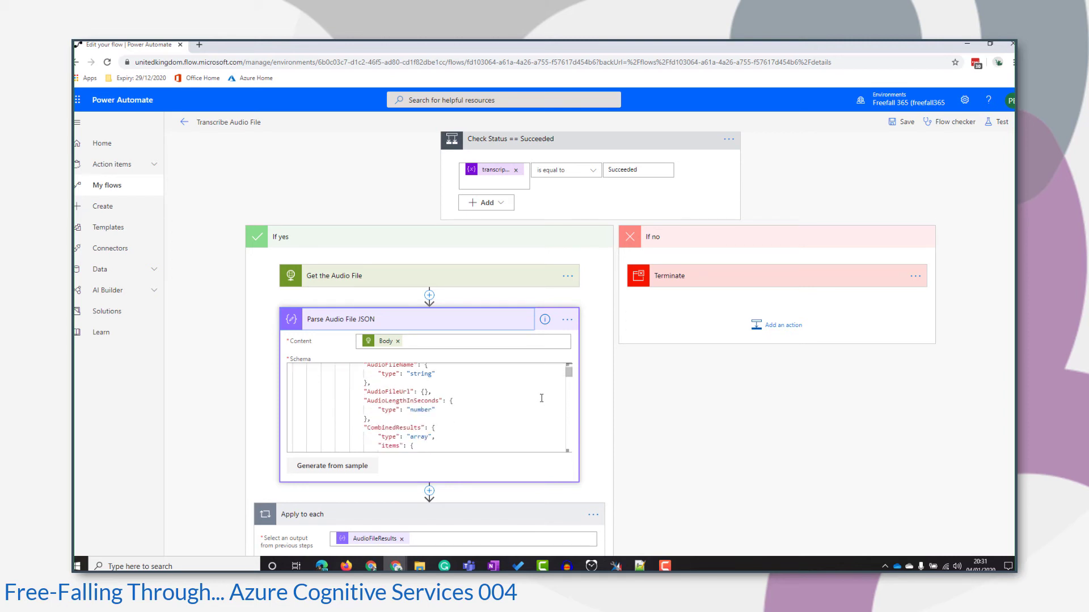
pyautogui.scroll(-1, 542, 398)
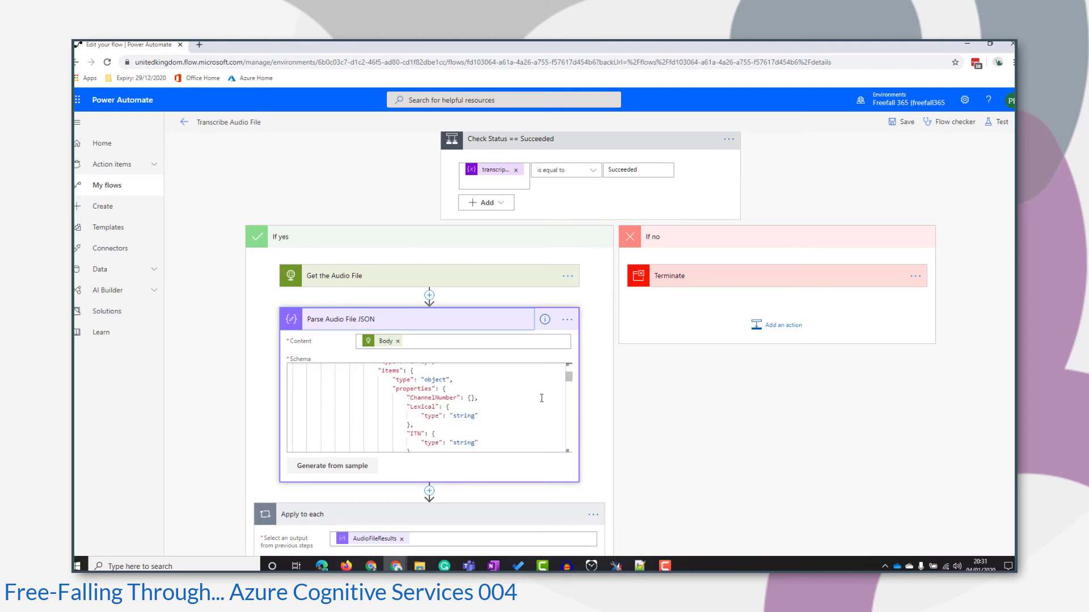
pyautogui.click(542, 398)
pyautogui.hotkey('ctrl', 'a')
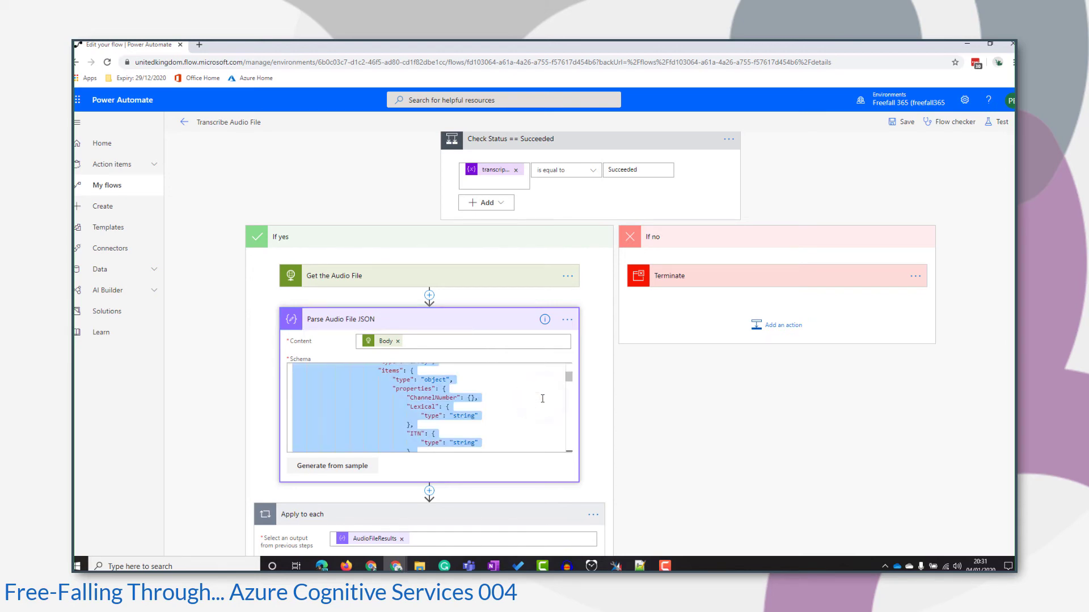
pyautogui.hotkey('ctrl', 'c')
# - Paste the copied schema into the empty new 20 tab in Notepad++
pyautogui.click(640, 565)
pyautogui.click(760, 77)
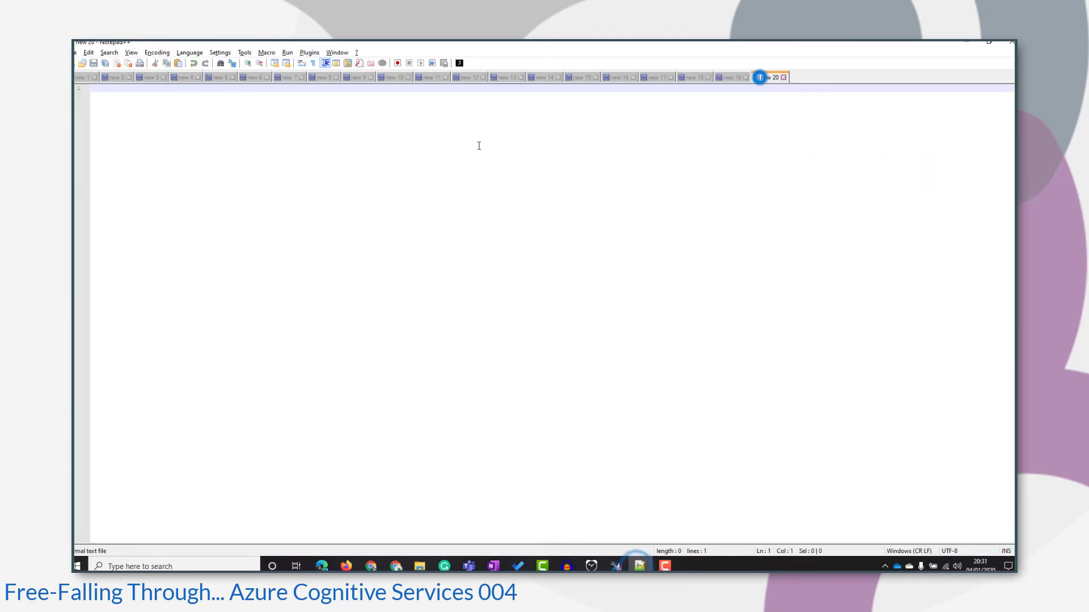
pyautogui.hotkey('ctrl', 'v')
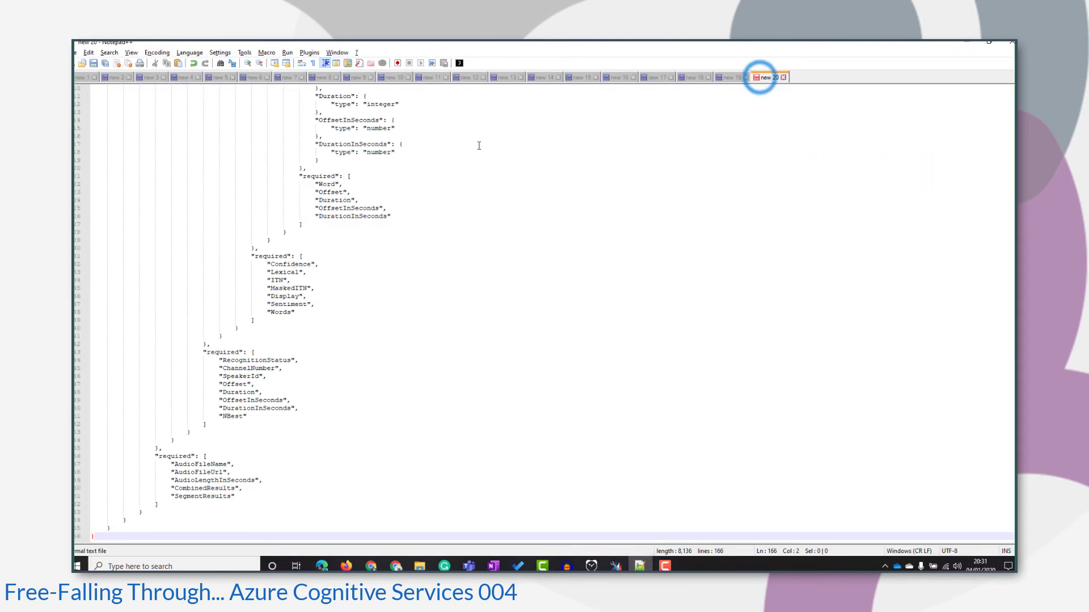
# - Replace all 6 occurrences of integer with number in the schema, then return to the flow editor
pyautogui.doubleClick(382, 104)
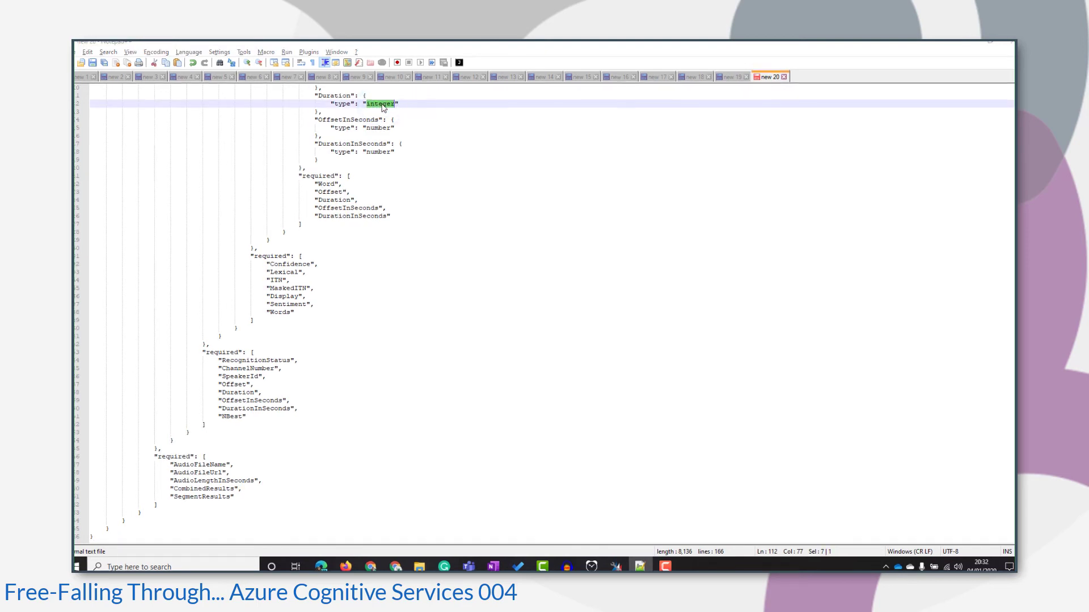
pyautogui.hotkey('ctrl', 'f')
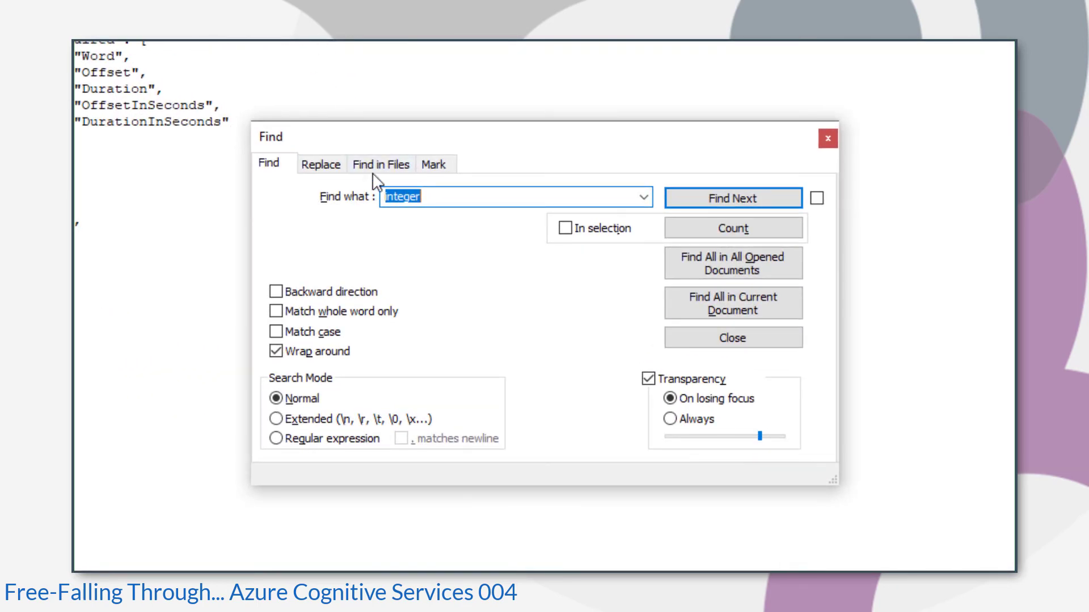
pyautogui.click(321, 164)
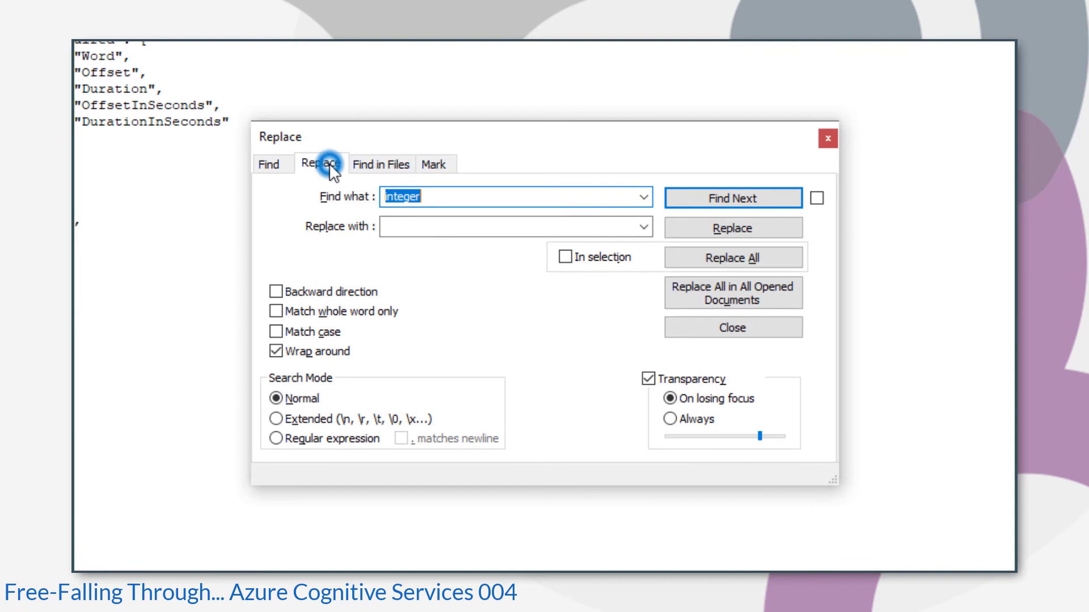
pyautogui.click(430, 227)
pyautogui.write('numbe')
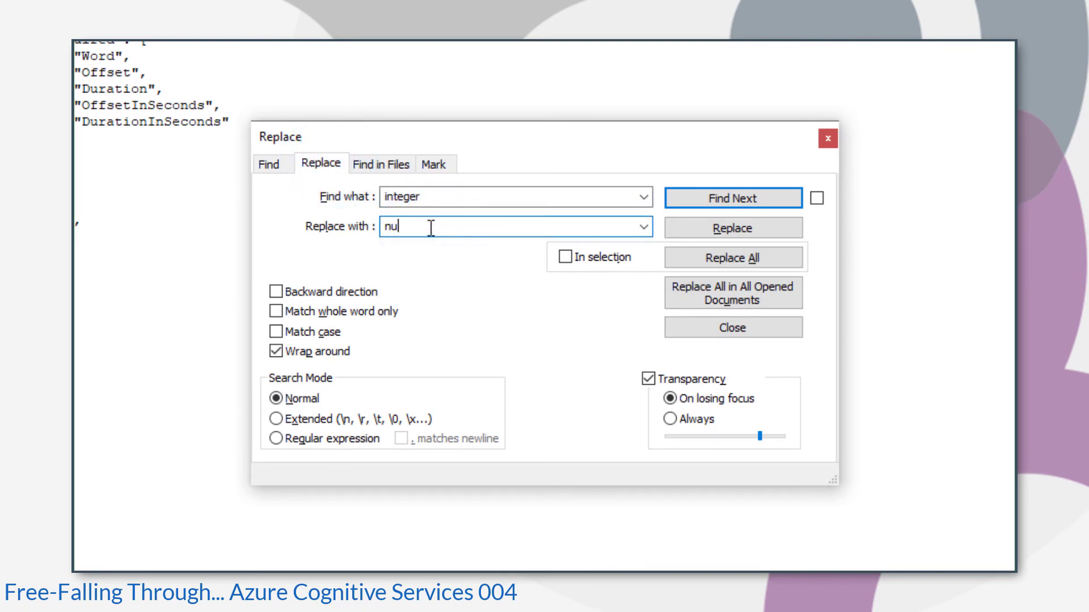
pyautogui.write('r')
pyautogui.click(712, 258)
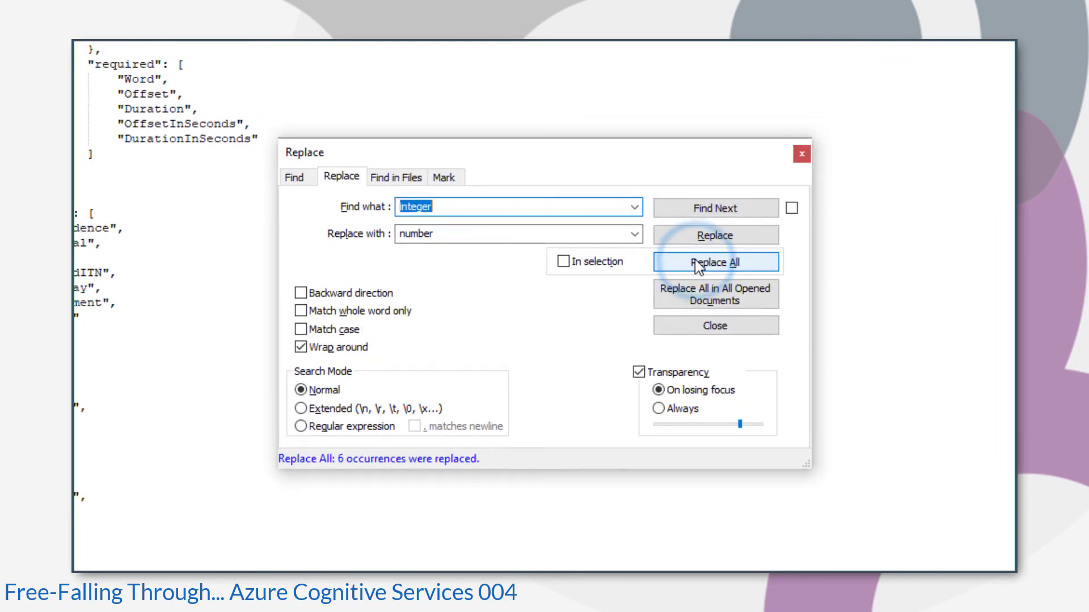
pyautogui.click(1010, 61)
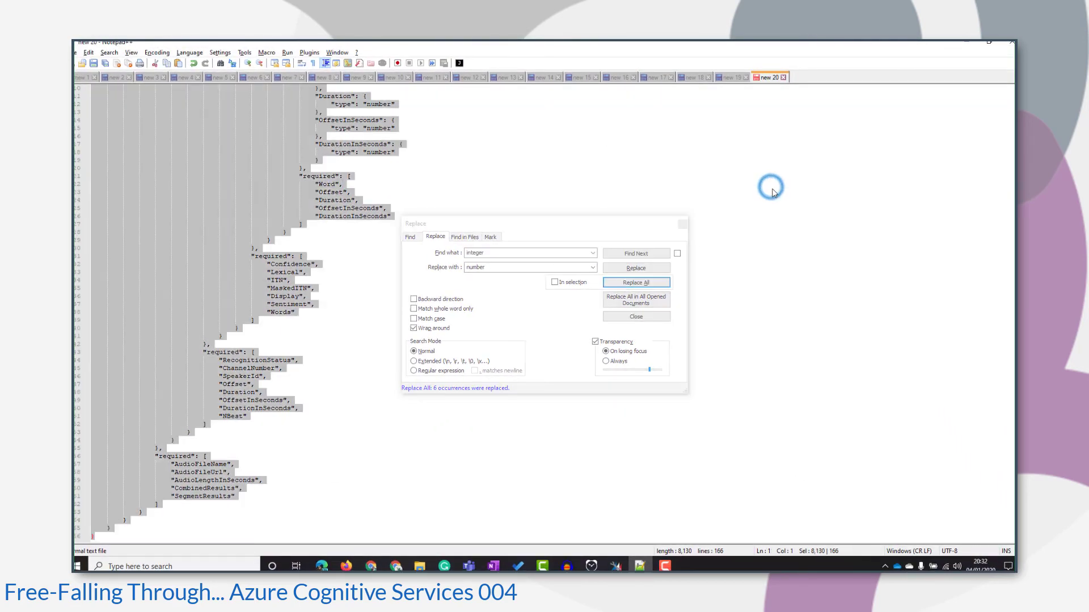
pyautogui.hotkey('alt', 'Tab')
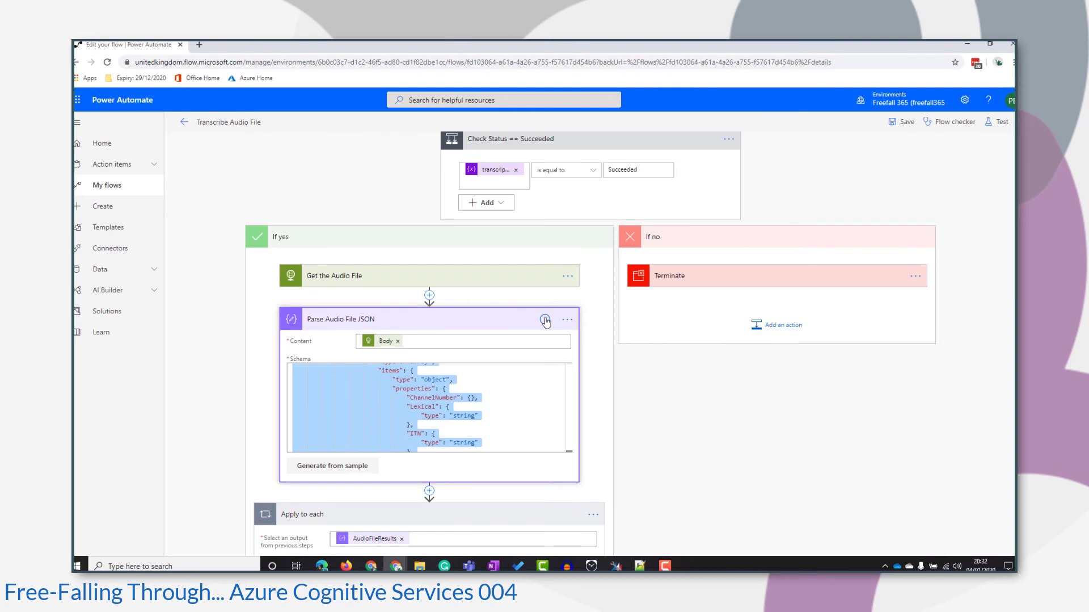
# - Paste the corrected schema into Parse Audio File JSON, save, and run a manually triggered test
pyautogui.hotkey('ctrl', 'v')
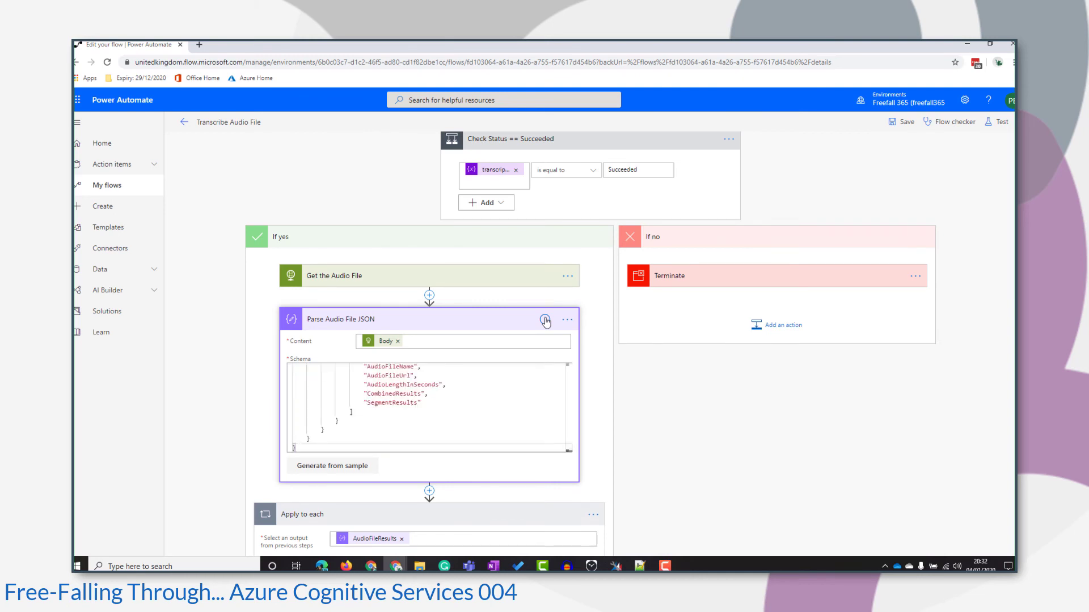
pyautogui.click(906, 124)
pyautogui.click(1005, 124)
pyautogui.click(887, 190)
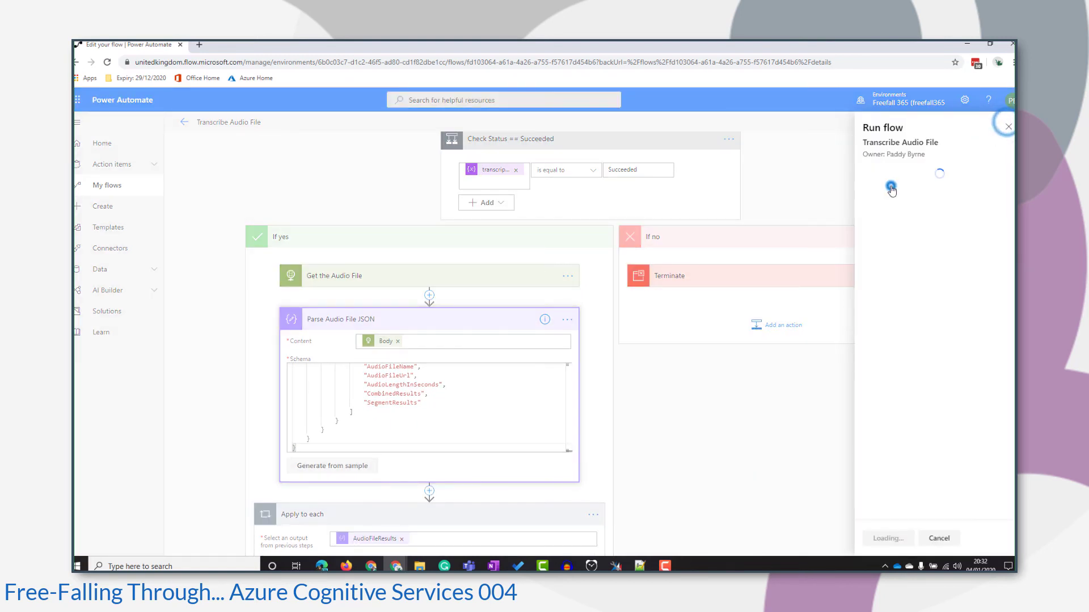
pyautogui.click(886, 539)
pyautogui.click(881, 534)
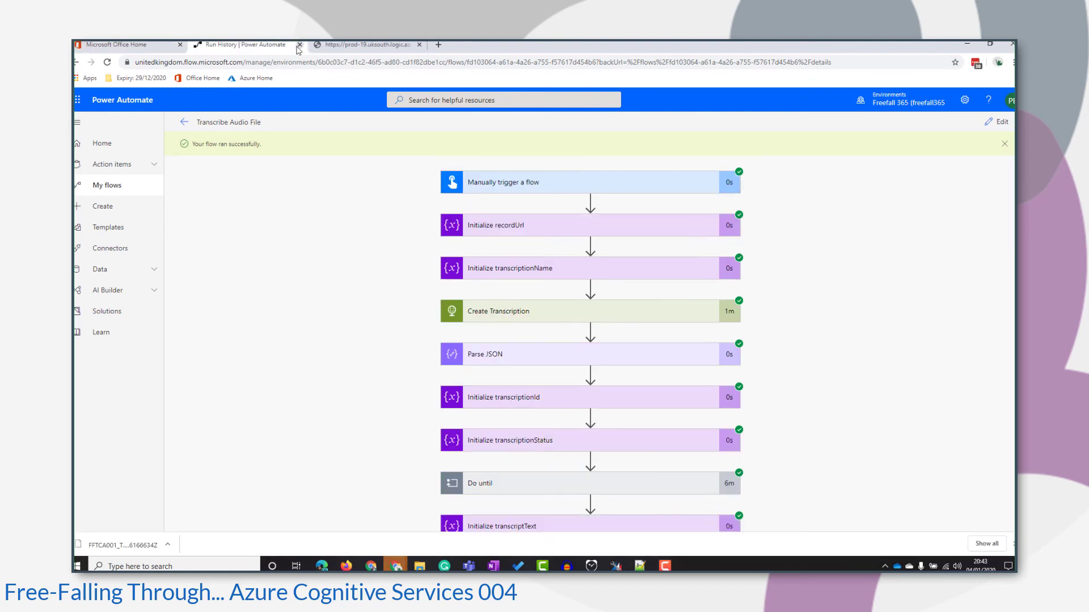
# - Open the new FFTCA001_Transcription_2020-01-04T20_32 text file from the OneDrive Files list
pyautogui.click(384, 177)
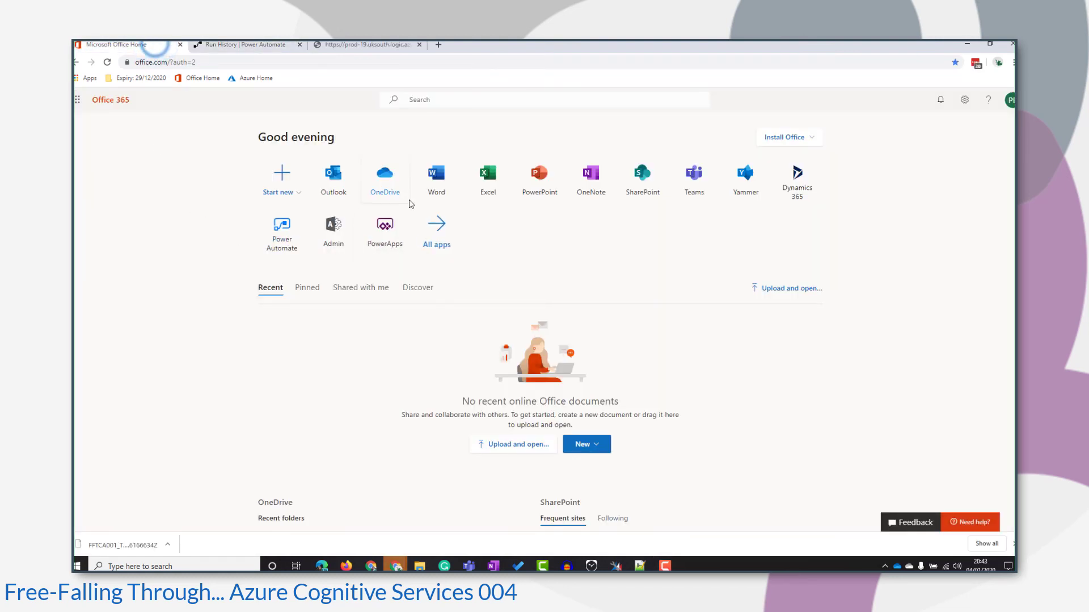
pyautogui.scroll(-2, 389, 302)
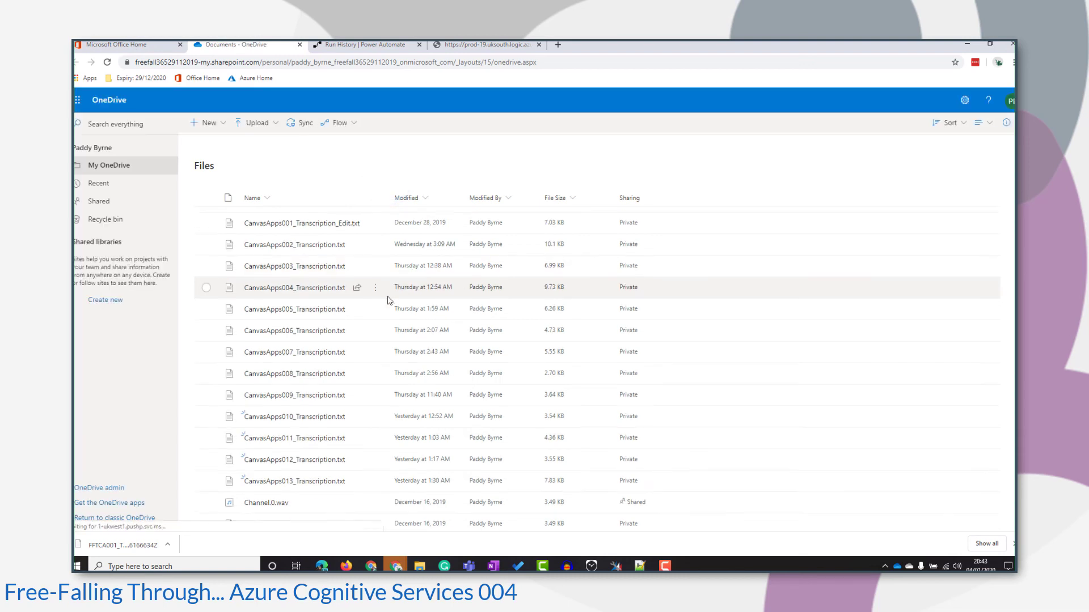
pyautogui.click(303, 492)
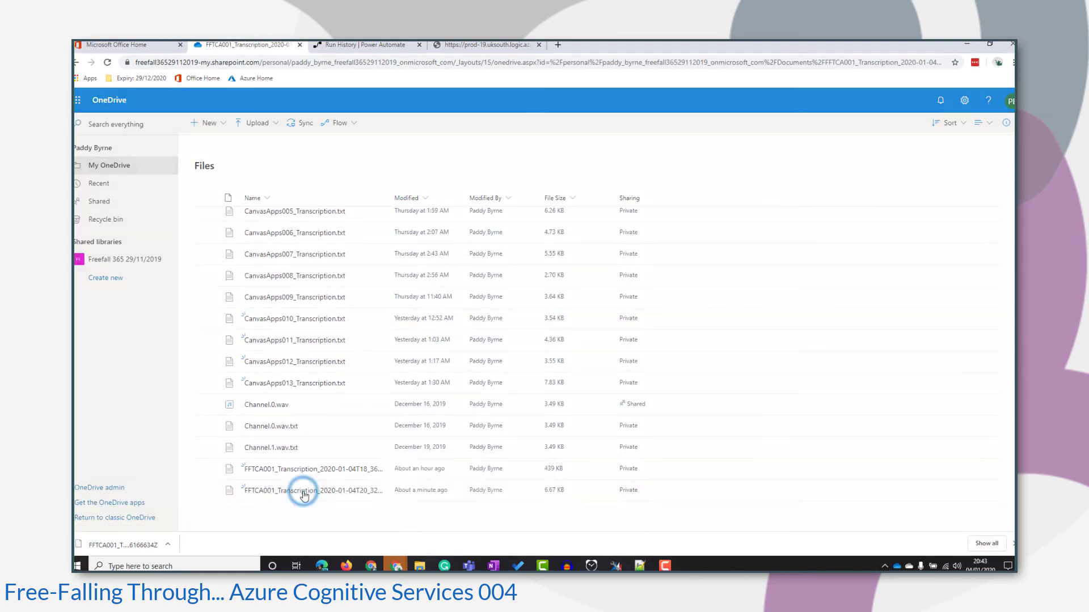